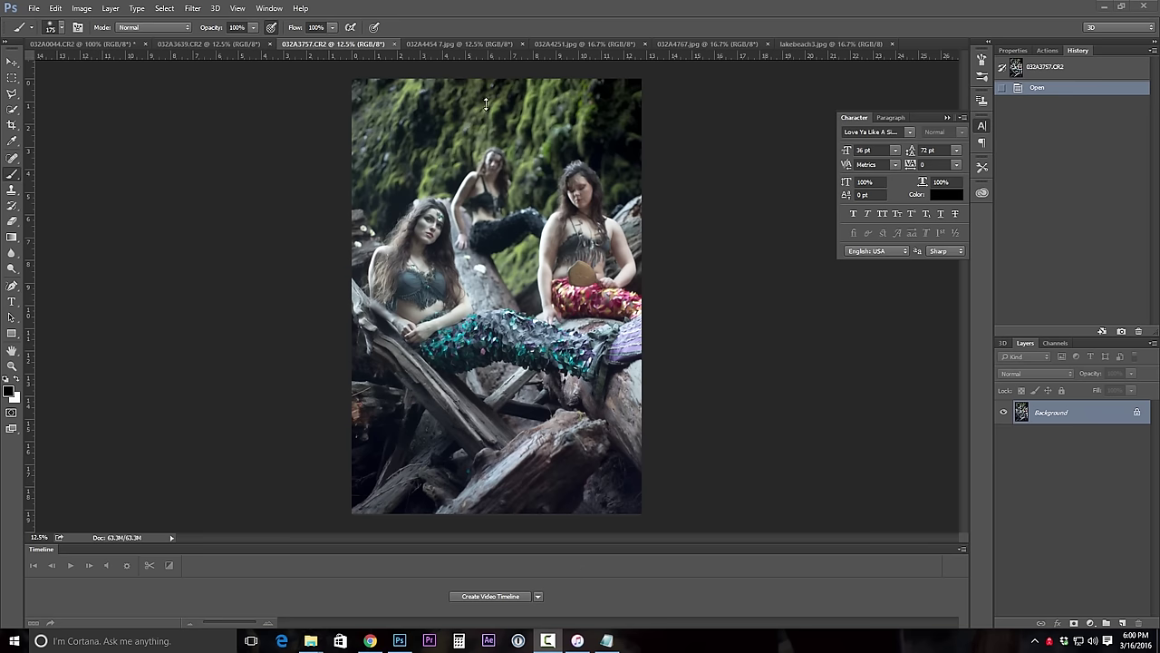
Step: Copy the whole cloud image from 032A4454 7.jpg and paste it as a new layer into 032A3757.CR2
left_click(471, 47)
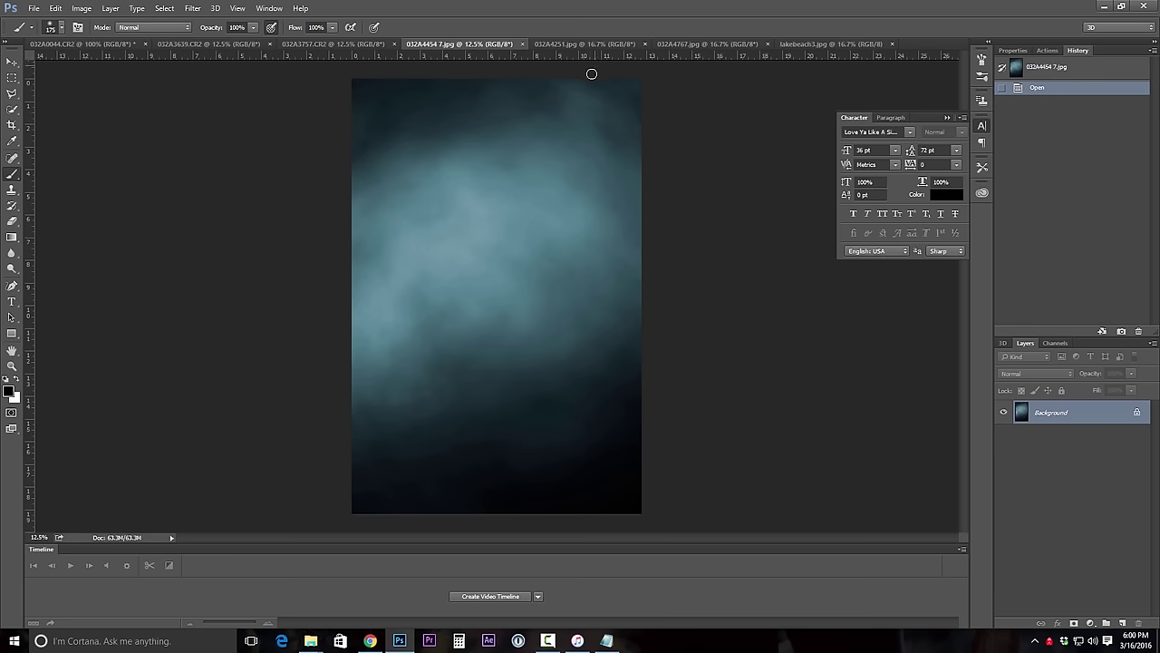
key("ctrl+a")
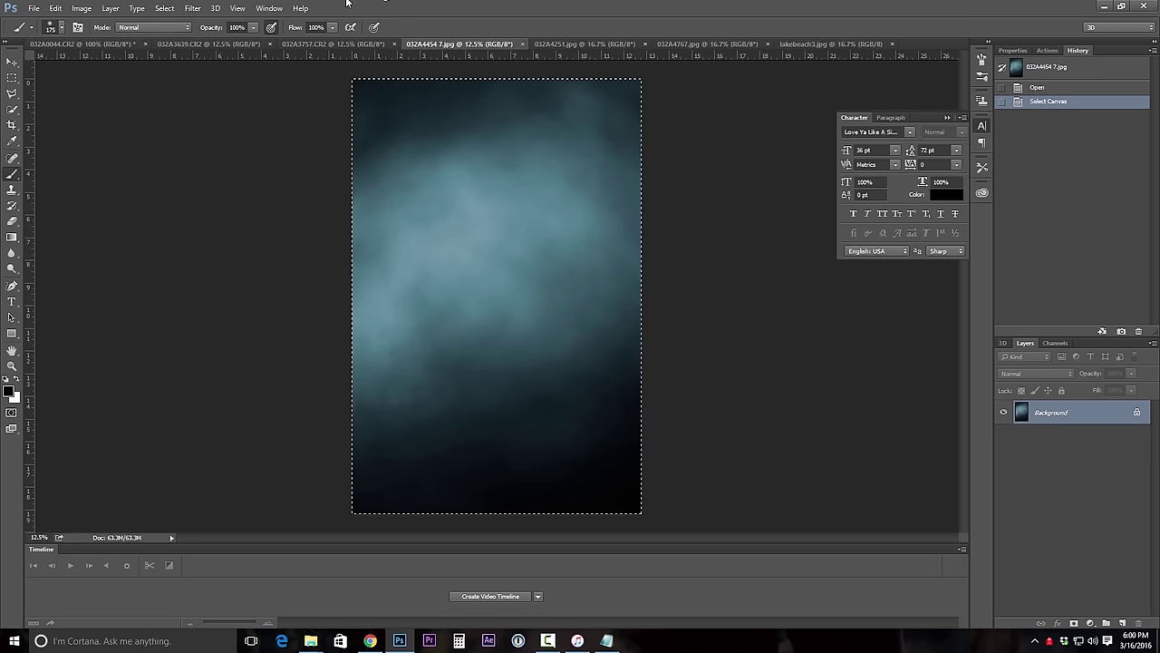
left_click(315, 46)
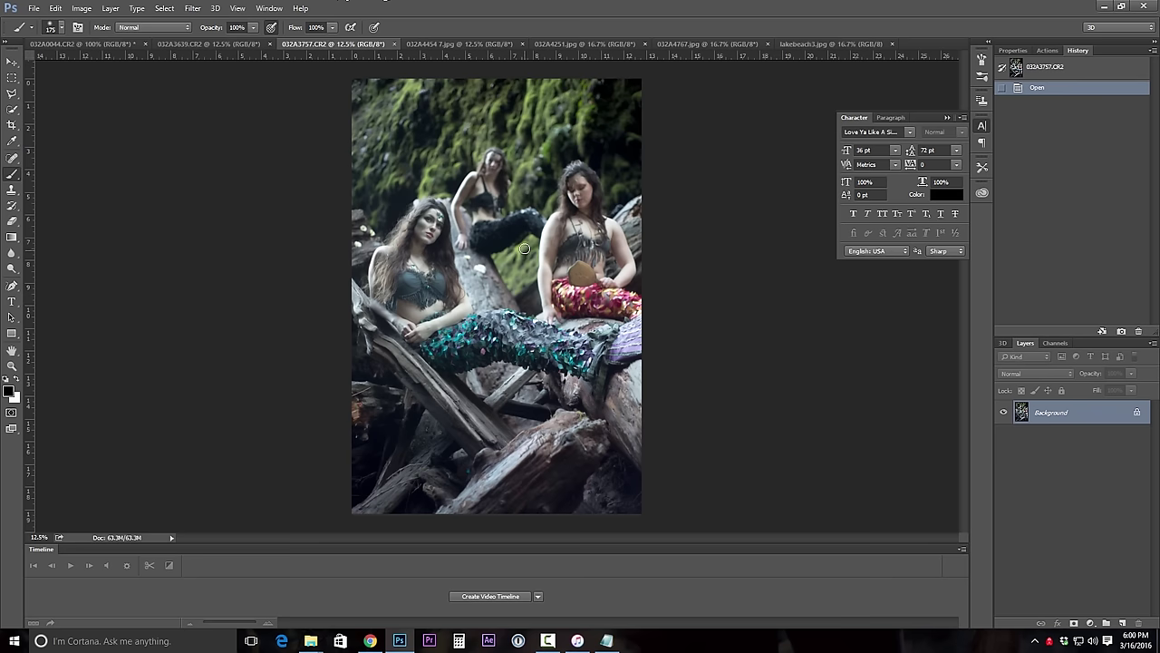
key("ctrl+v")
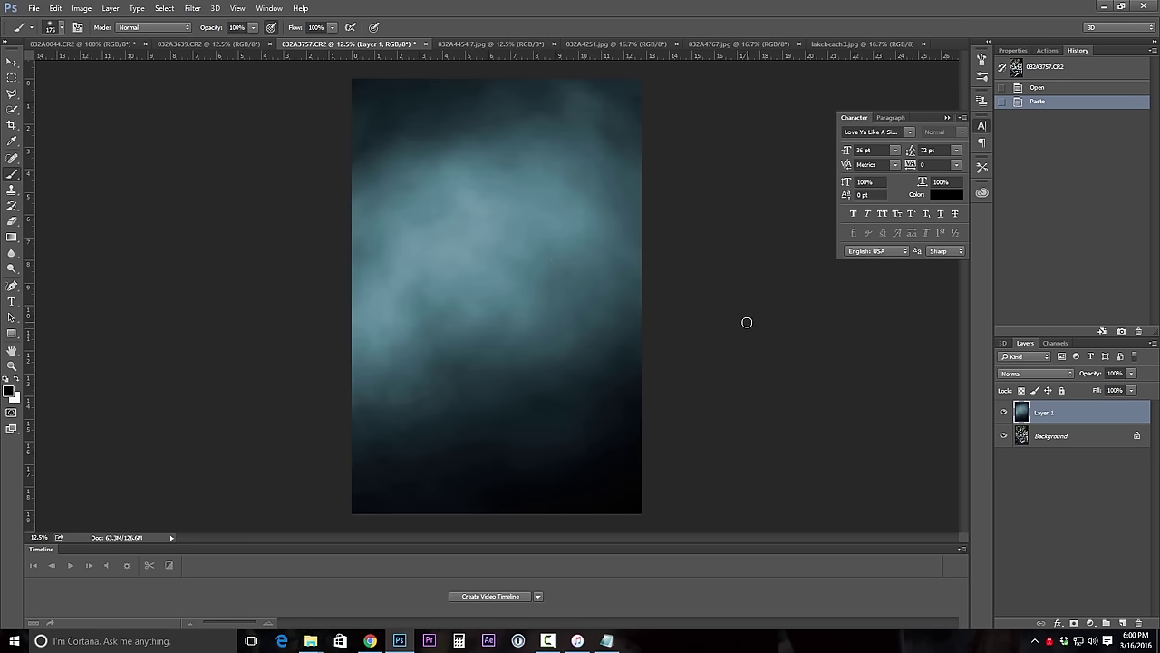
Step: Rotate the pasted cloud layer 180° and move it down so it covers the lower part of the photo
key("ctrl+t")
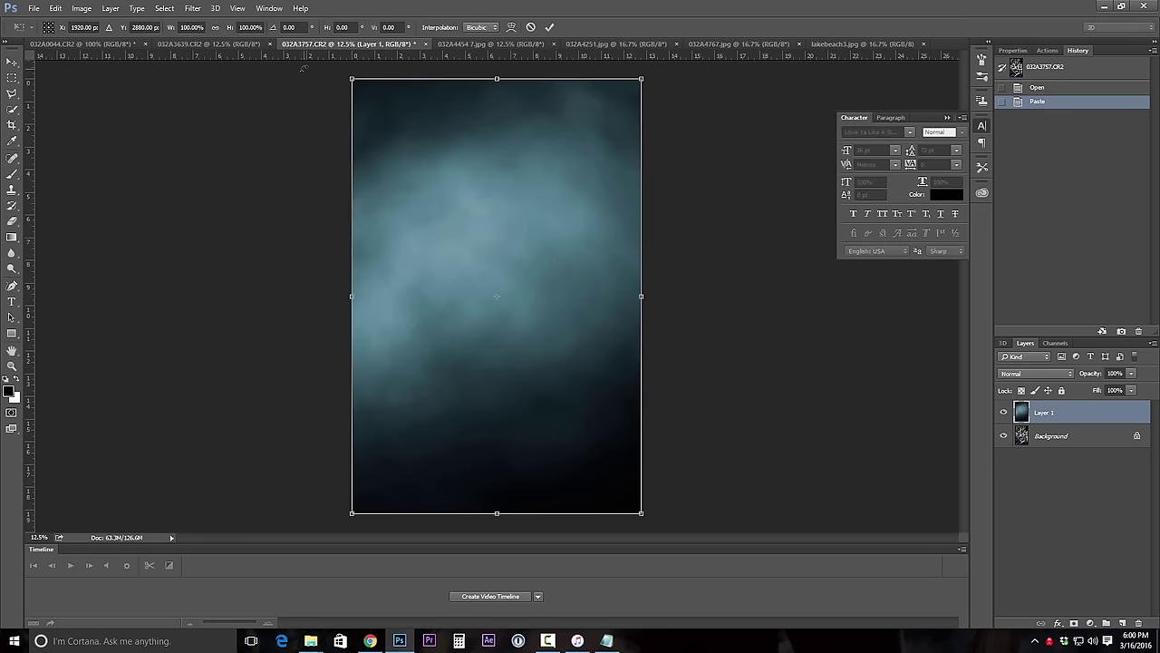
left_click_drag(309, 66, 731, 480)
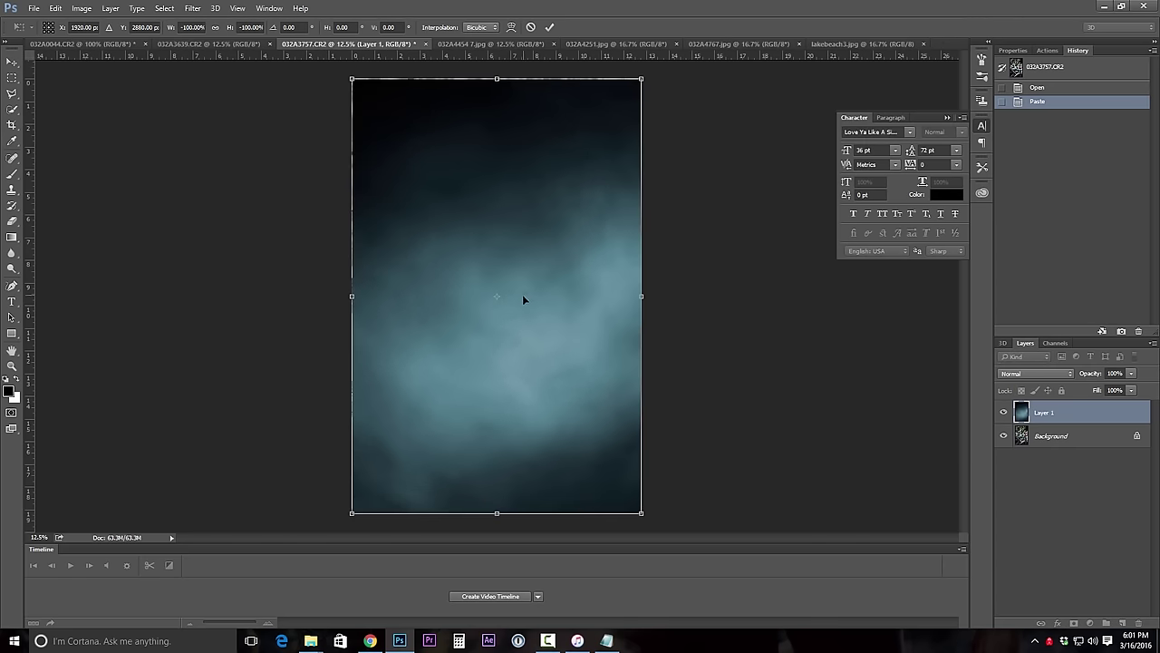
left_click_drag(522, 295, 522, 418)
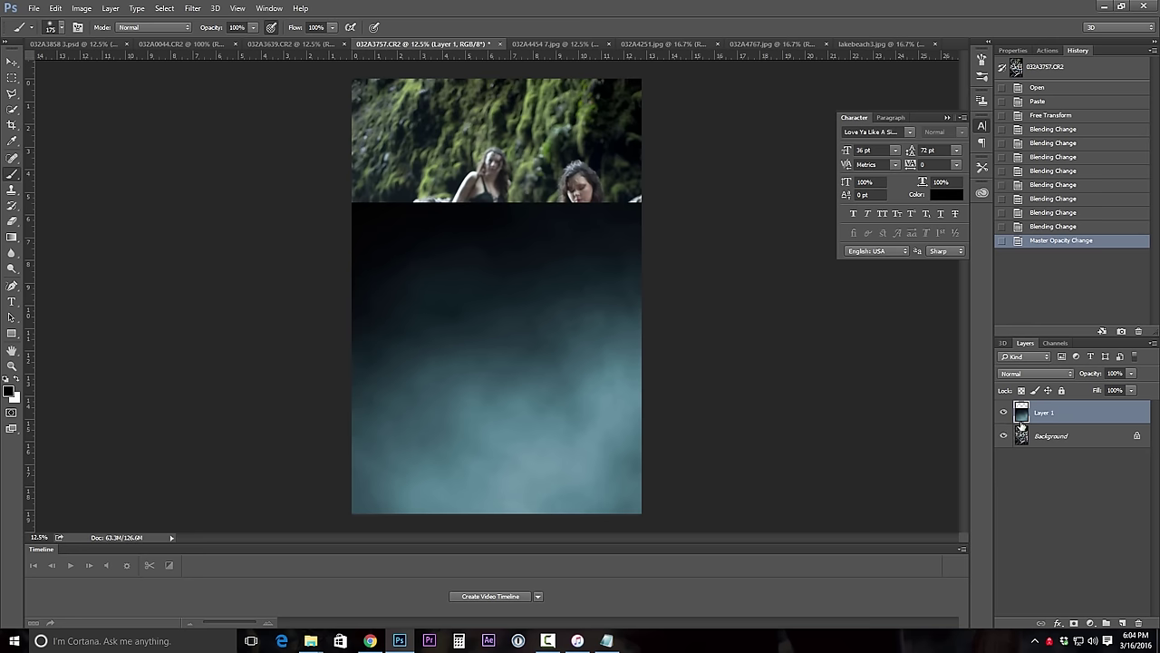
Step: Set the cloud layer's blending mode to Screen and apply Brightness/Contrast with brightness 18 and contrast 100
left_click(1038, 374)
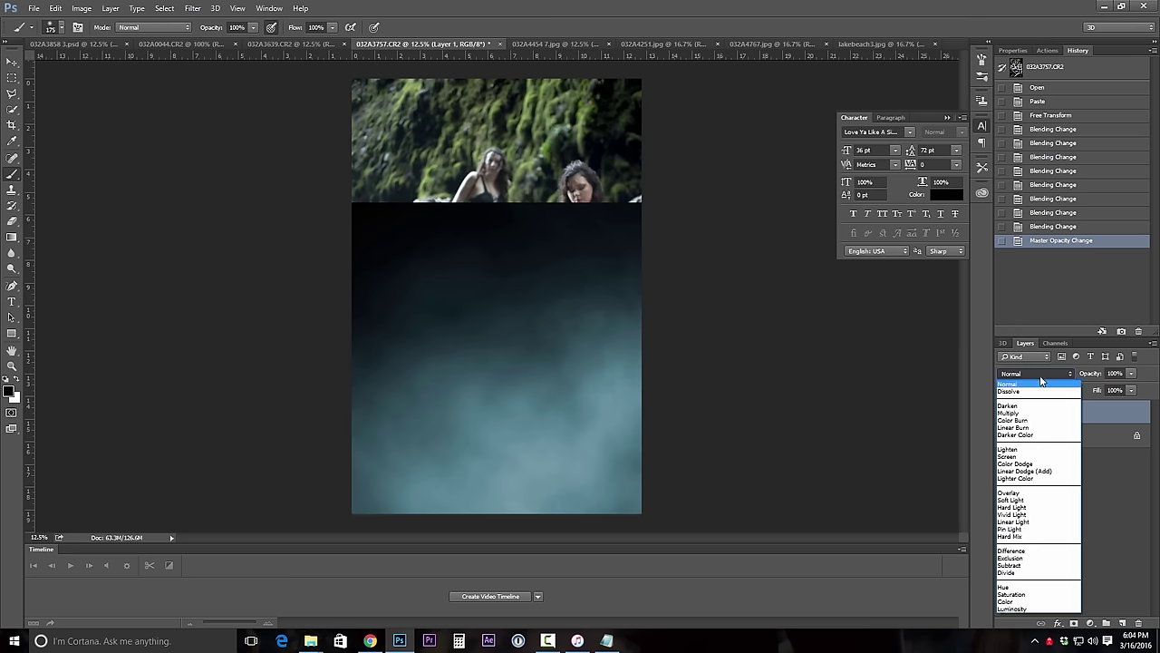
left_click(1010, 457)
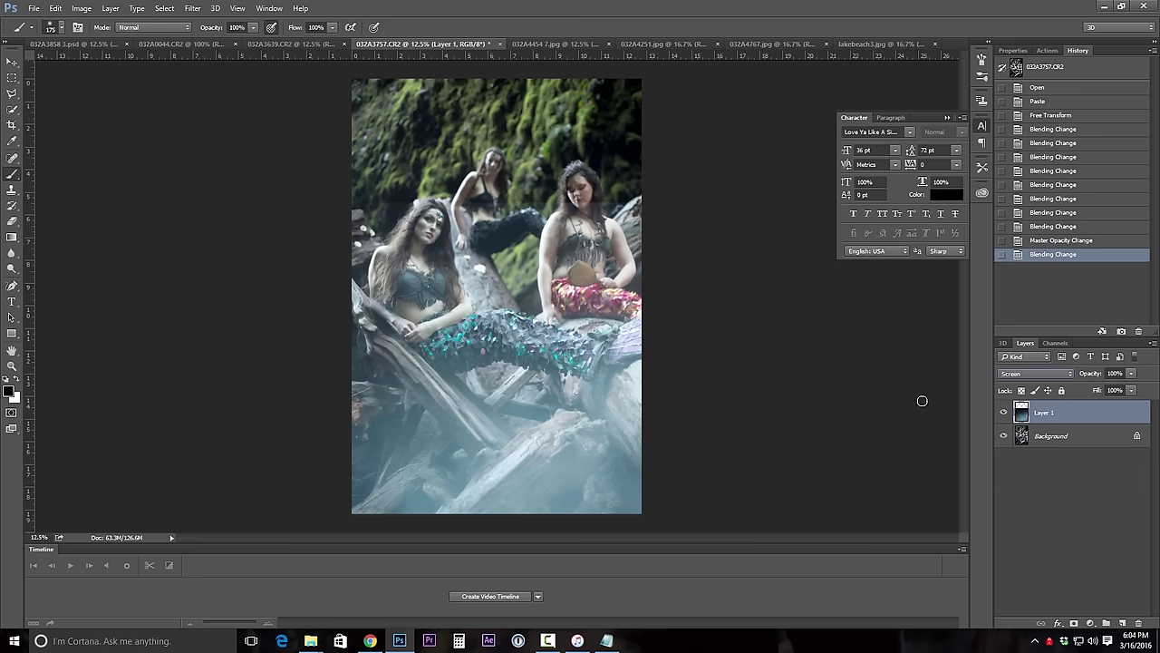
left_click(80, 11)
mouse_move(131, 38)
left_click(253, 38)
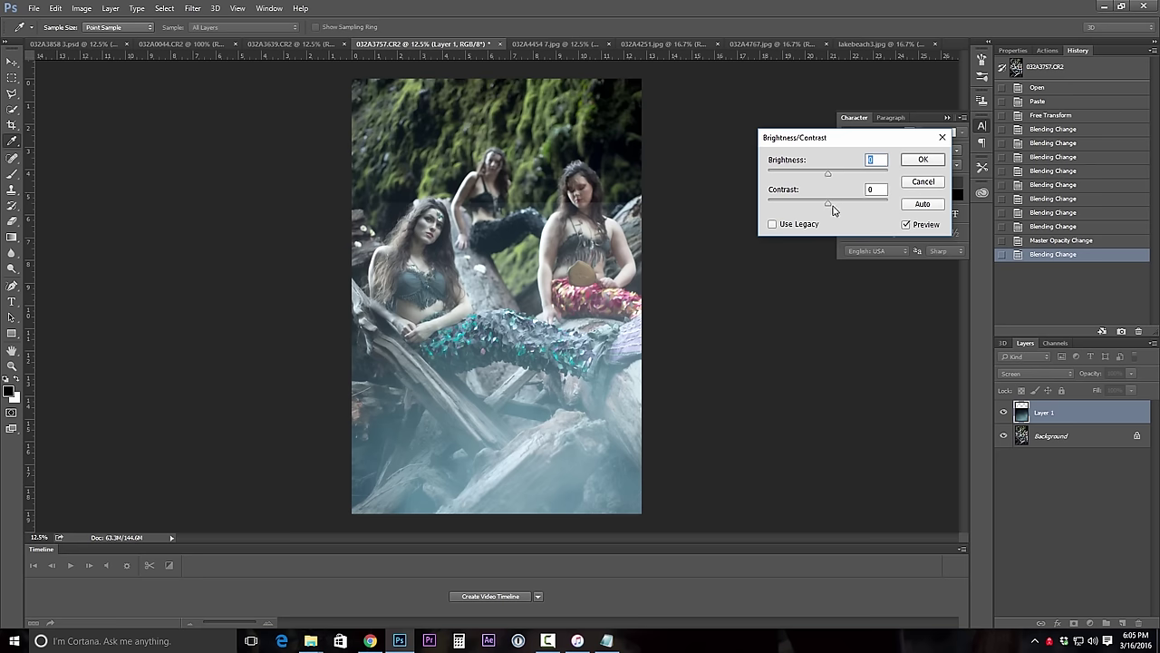
left_click_drag(830, 207, 919, 212)
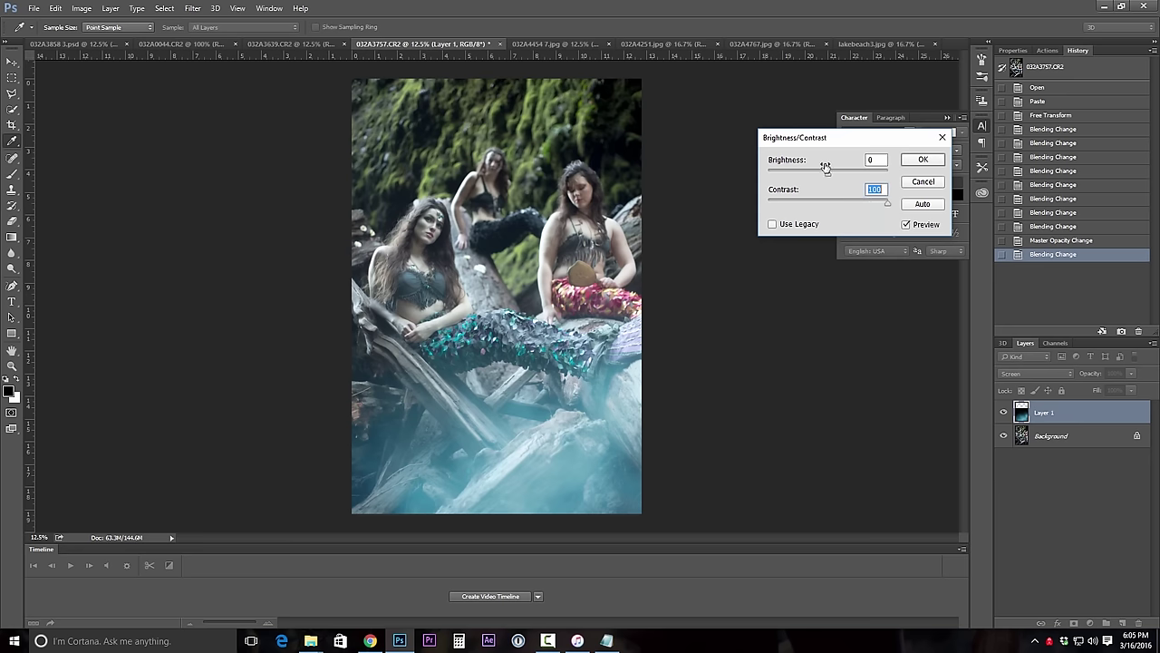
mouse_move(826, 176)
left_mouse_down()
mouse_move(806, 172)
mouse_move(836, 180)
left_mouse_up()
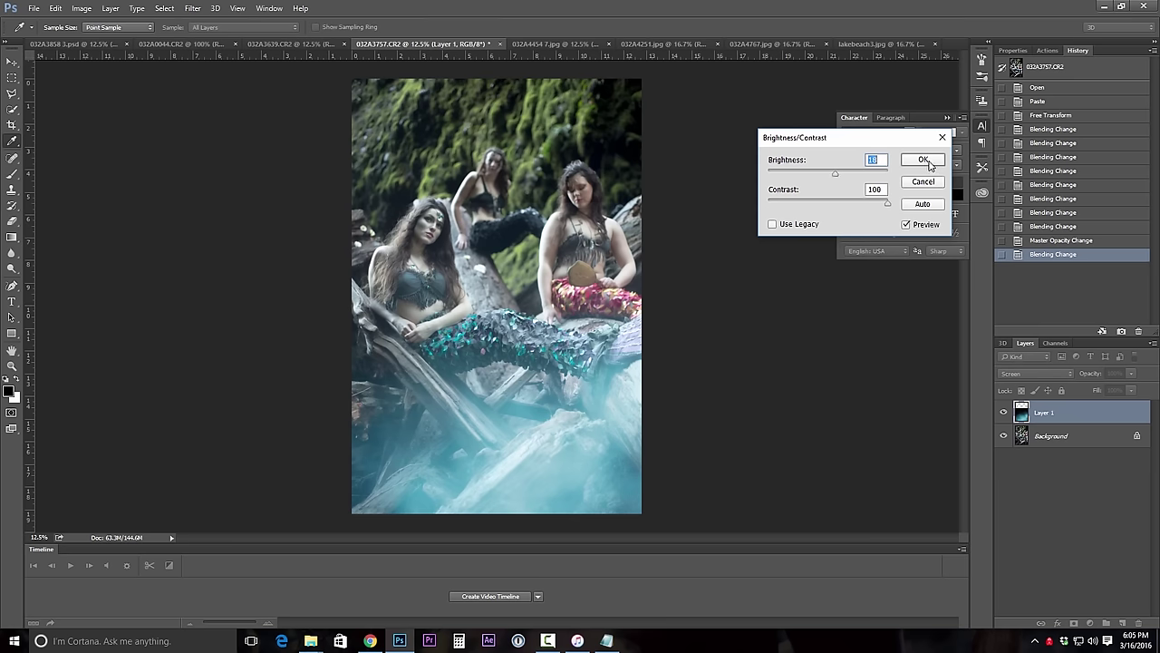
left_click(923, 160)
key("b")
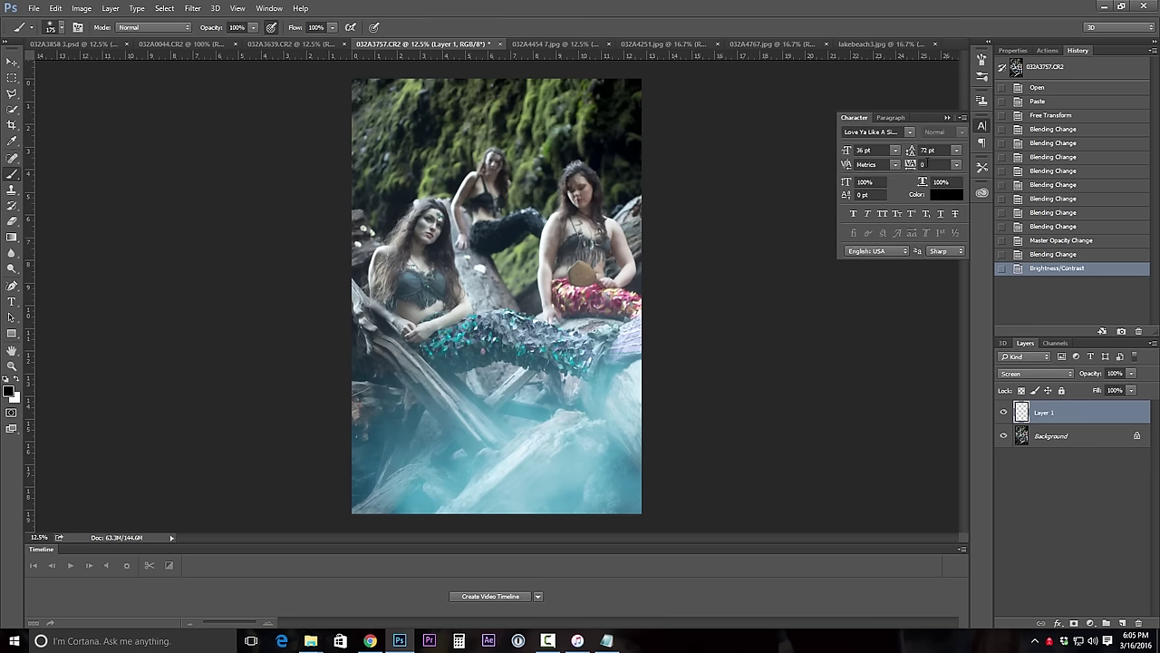
Step: Shift the cloud layer's colour toward blue and darken it slightly with Hue/Saturation
left_click(84, 9)
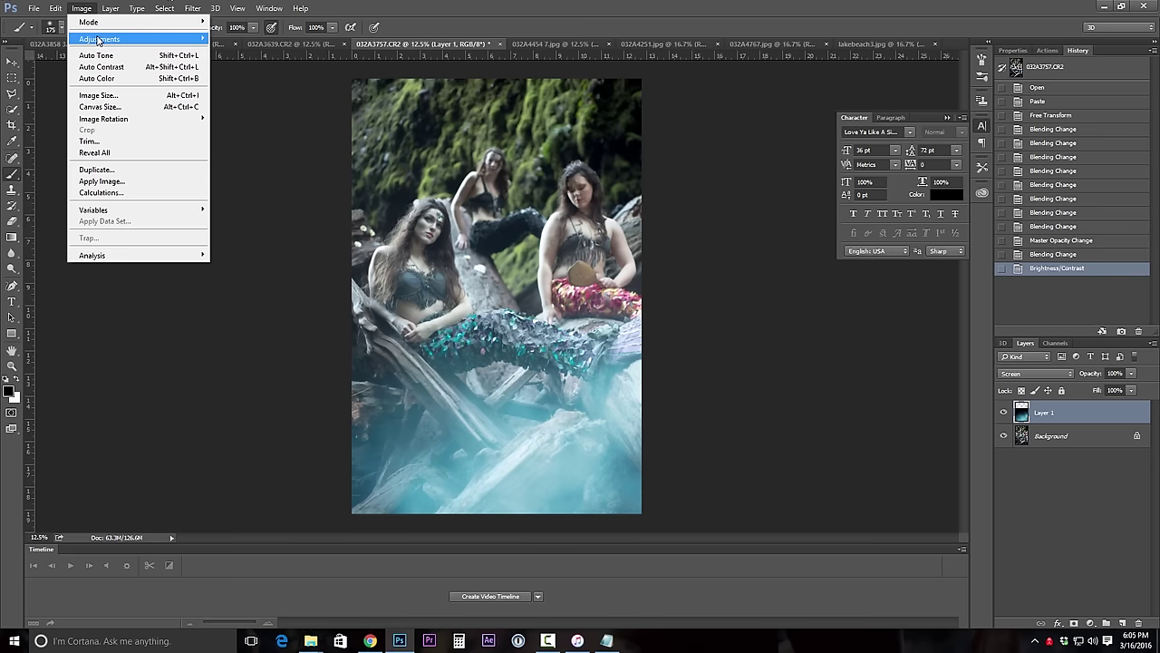
mouse_move(100, 39)
left_click(250, 101)
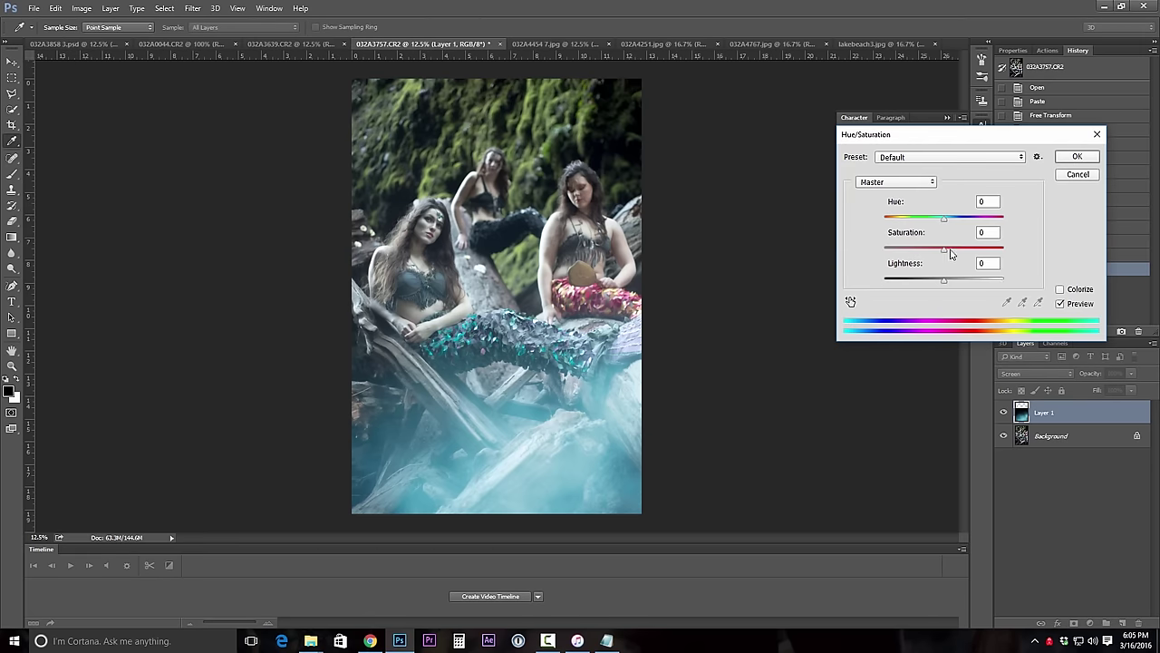
left_click_drag(949, 252, 948, 229)
mouse_move(943, 280)
left_mouse_down()
mouse_move(930, 288)
mouse_move(939, 302)
left_mouse_up()
left_click(1076, 162)
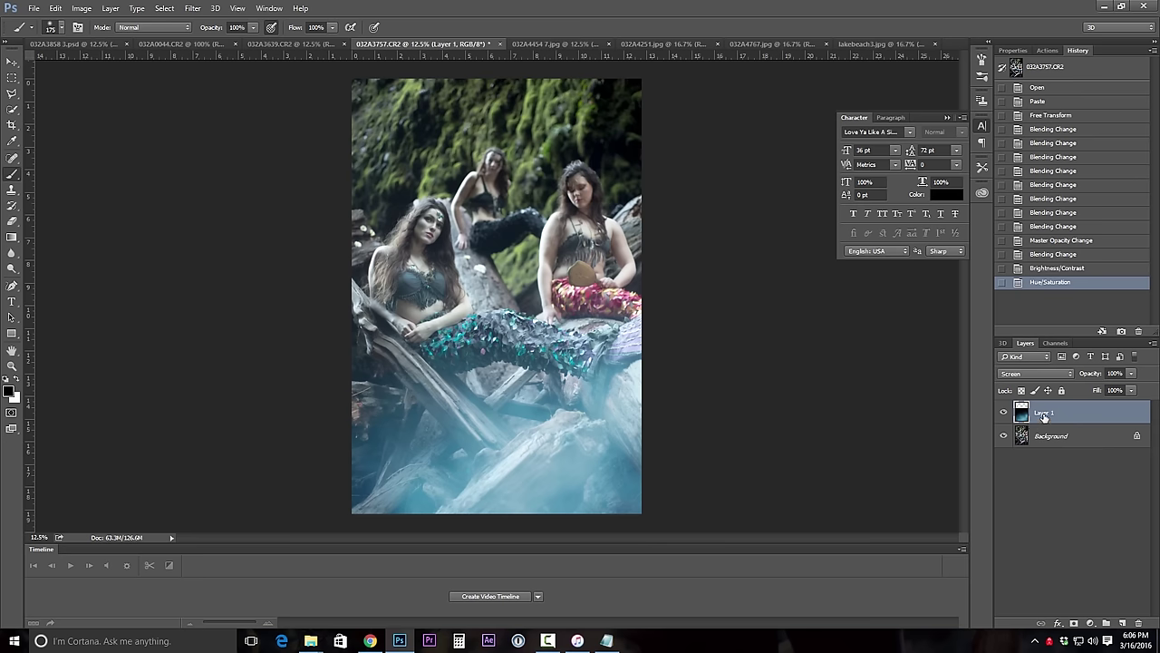
Step: Add a layer mask to the cloud layer and set up a black brush with 50% hardness
left_click(1074, 624)
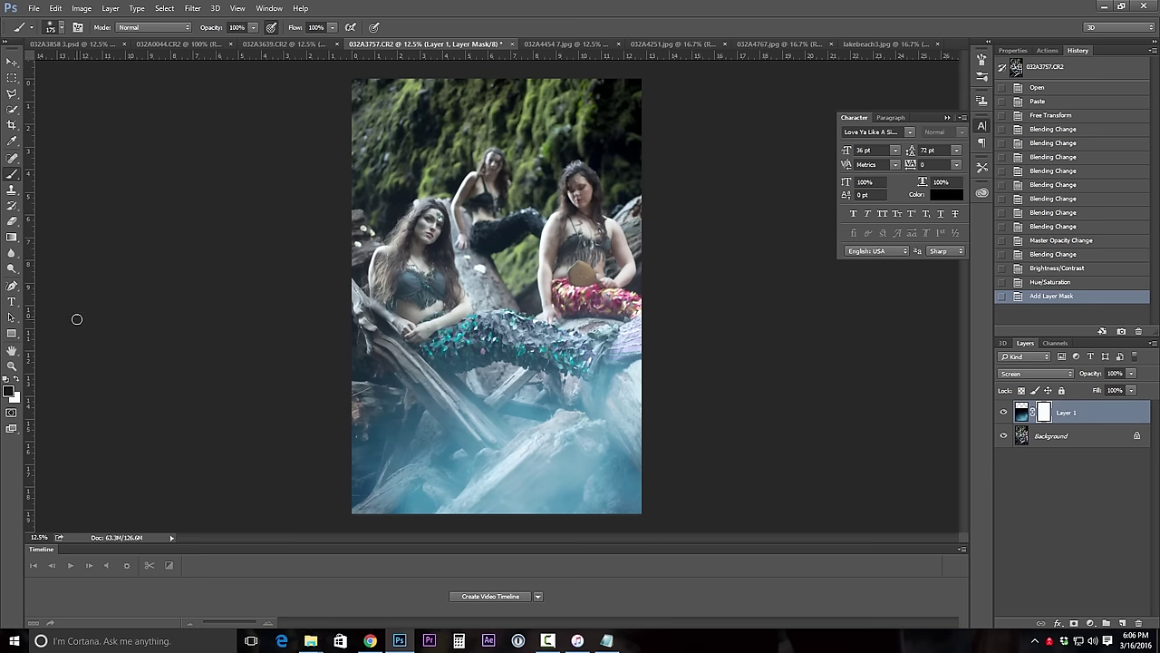
key("x")
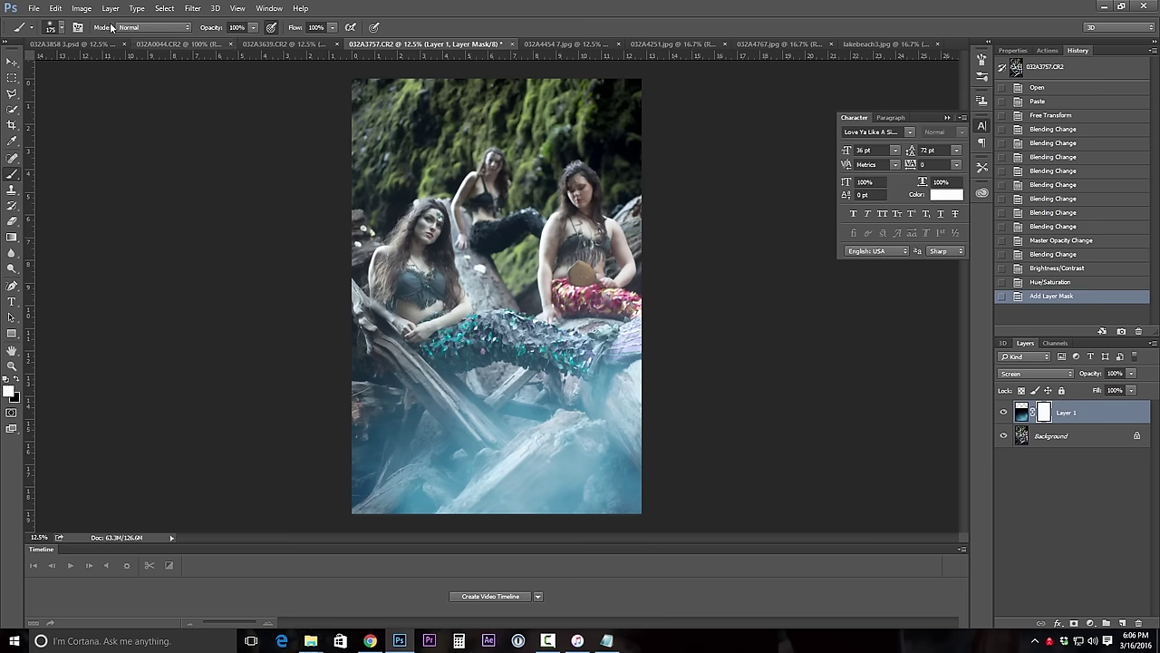
left_click(61, 28)
left_click(100, 93)
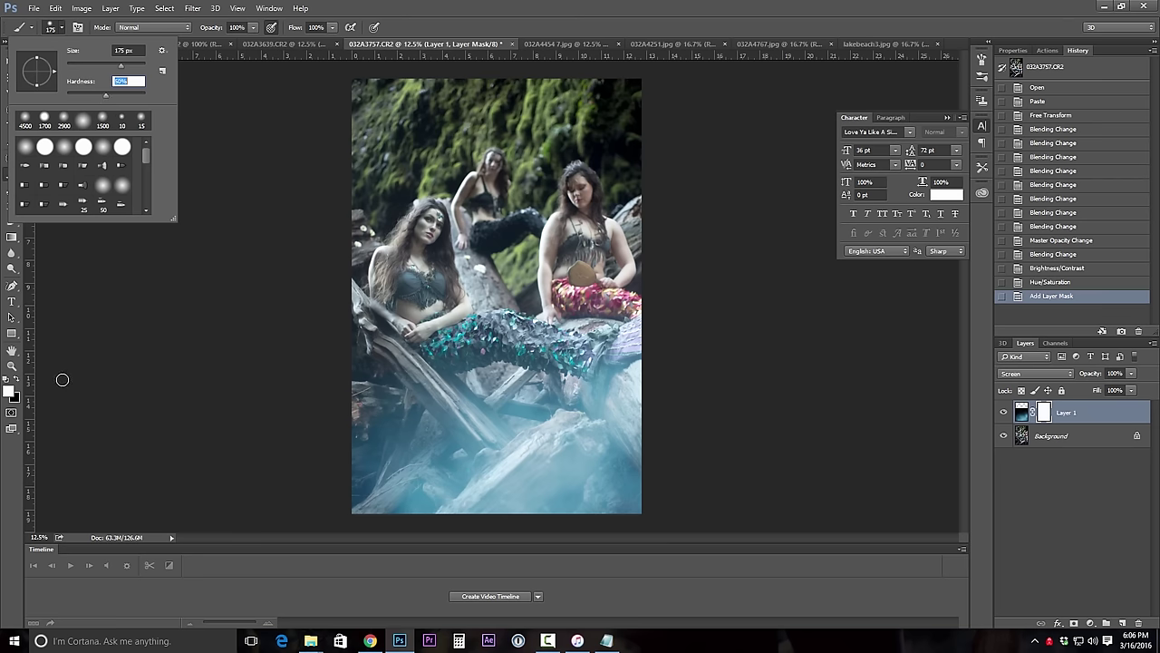
left_click(4, 467)
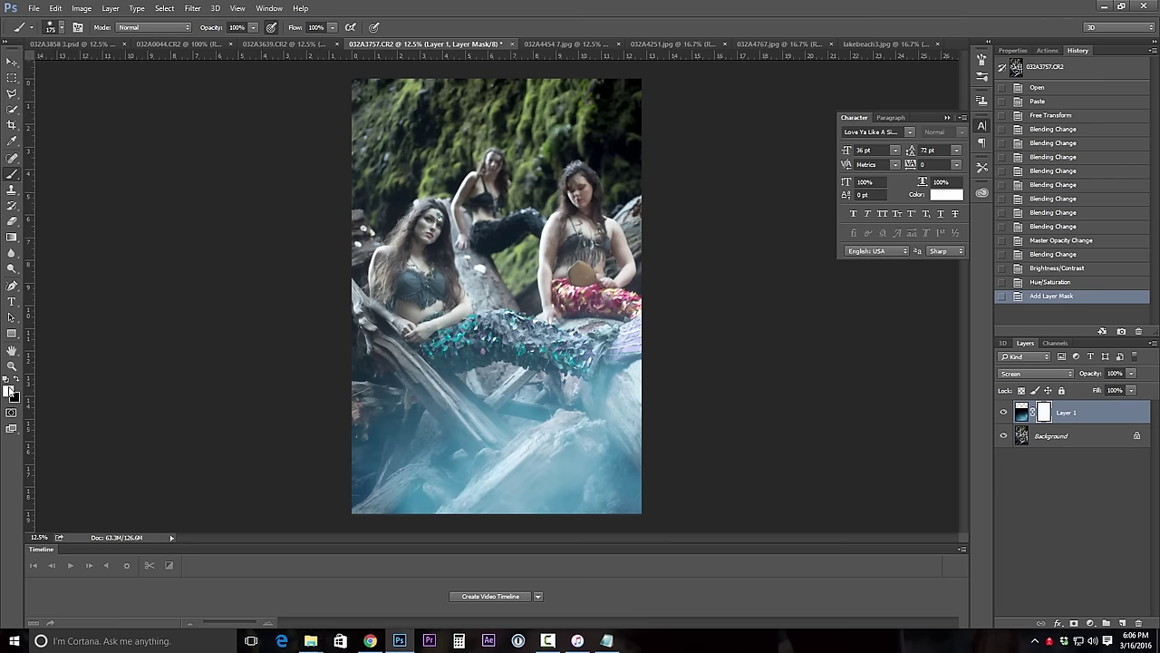
left_click(17, 382)
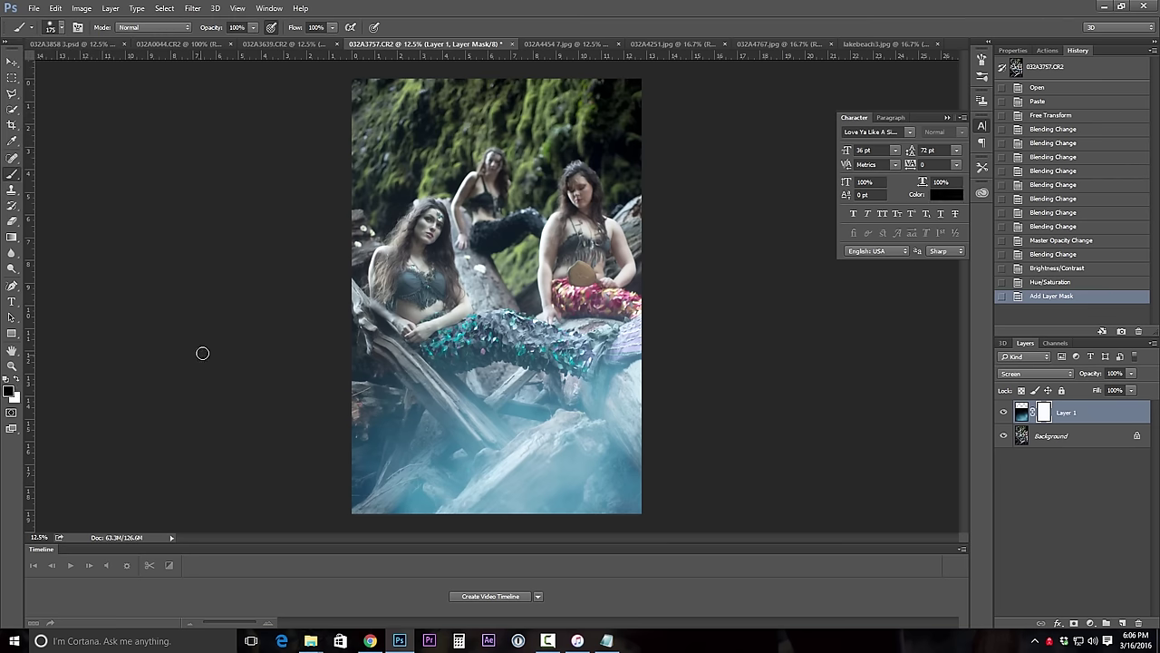
Step: Enlarge the brush to about 1800 px and mask the cloud layer out of the upper part of the photo
key("bracketright")
key("bracketright")
key("bracketright")
key("bracketright")
key("bracketright")
key("bracketright")
key("bracketright")
key("bracketright")
key("bracketright")
key("bracketright")
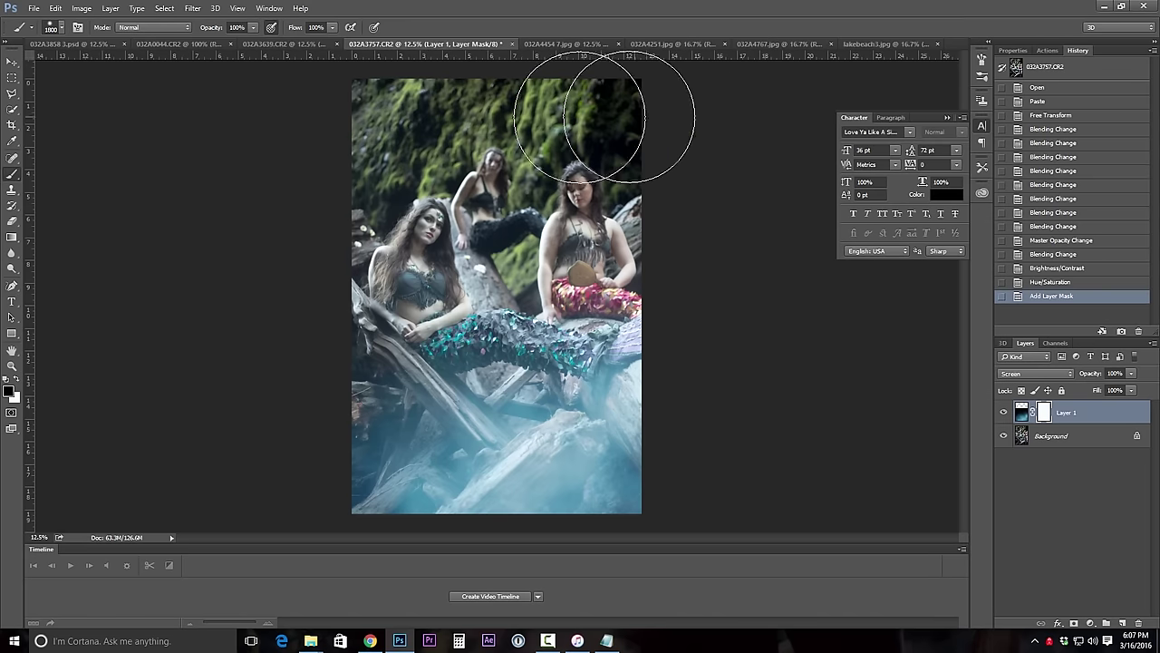
left_click_drag(280, 227, 284, 233)
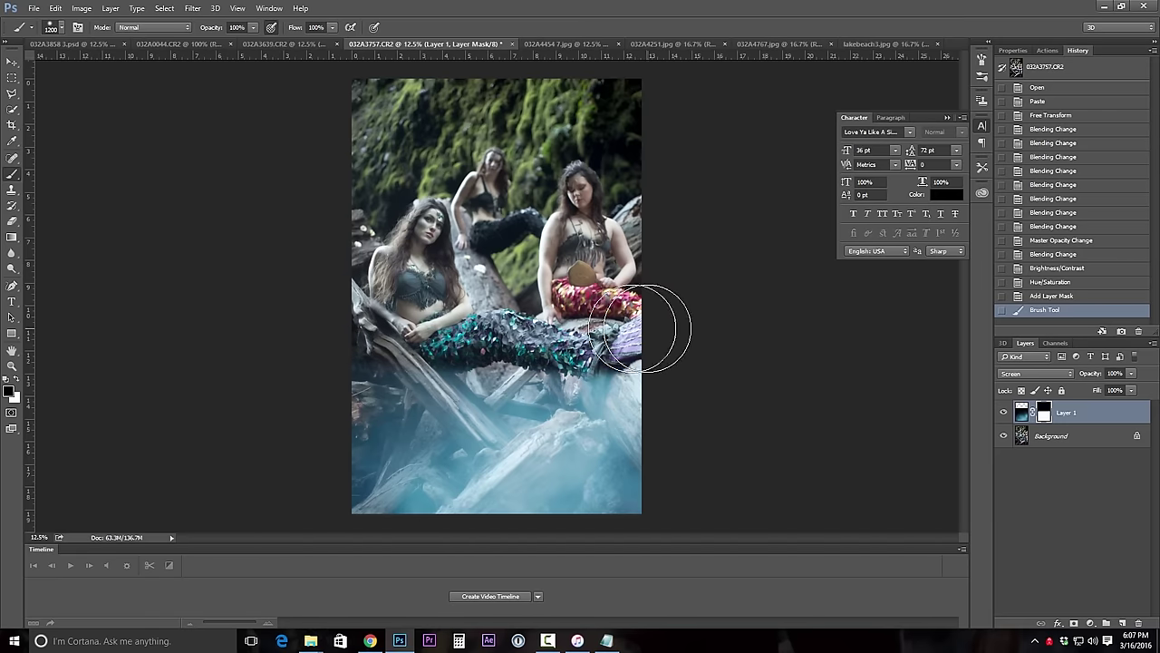
Step: Undo a trial 1200 px mask stroke, then mask the mist off the mermaids' tails with a brush of about 600 to 700 px
left_click_drag(315, 328, 381, 329)
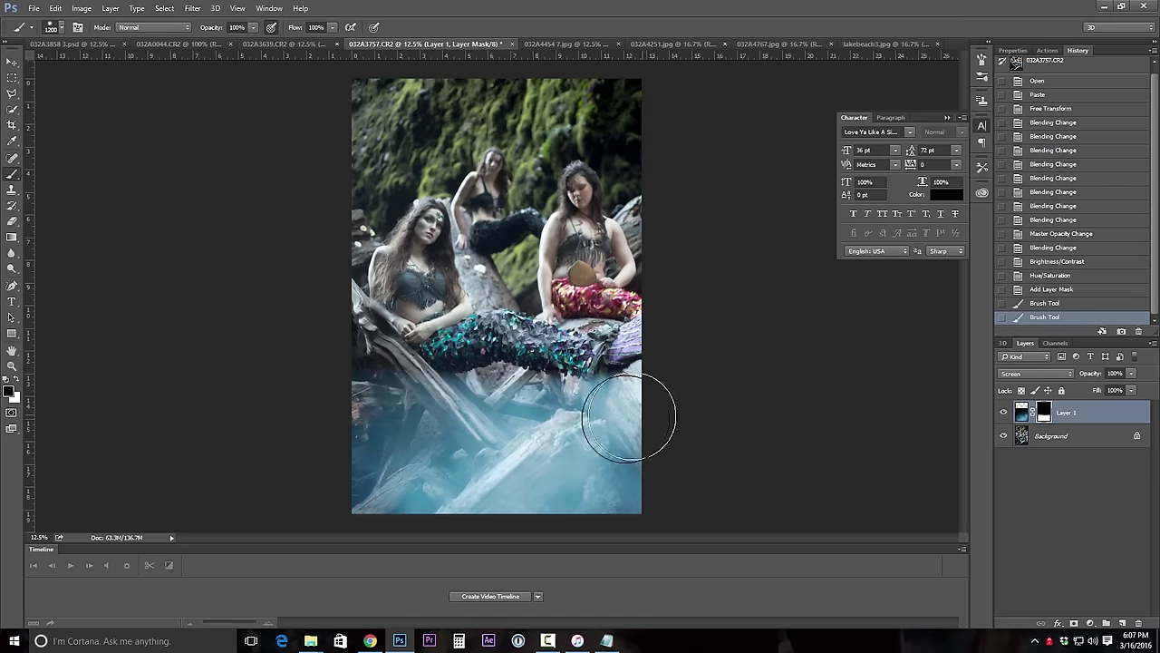
left_click(1047, 303)
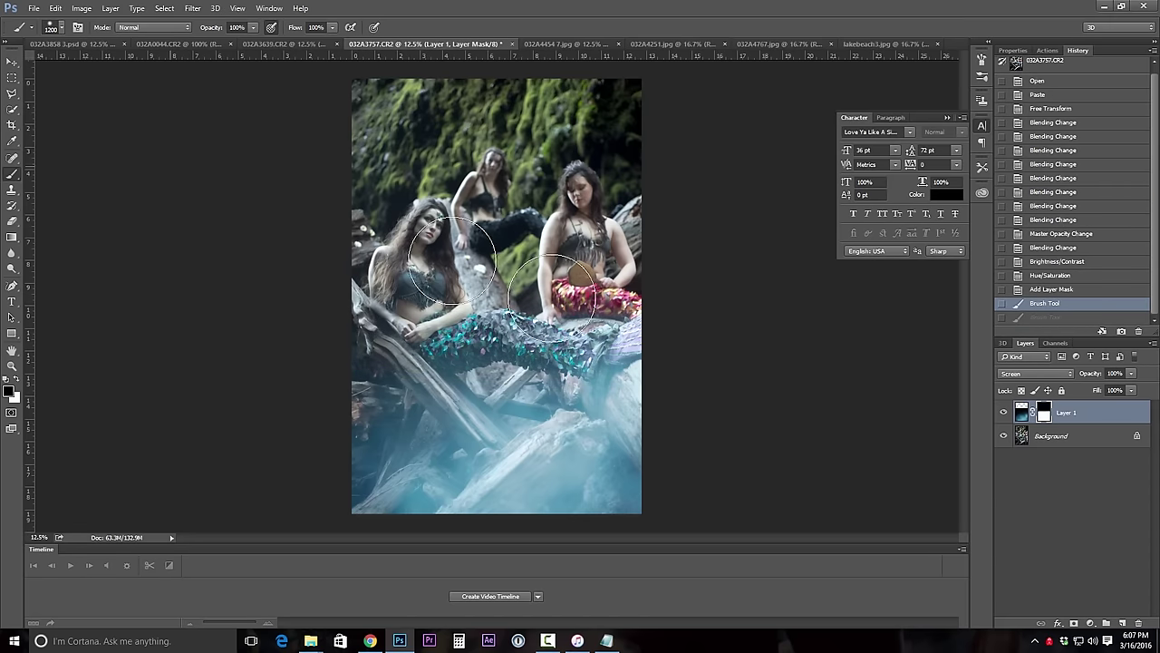
left_click_drag(368, 306, 480, 309)
key("bracketleft")
key("bracketleft")
key("bracketleft")
key("bracketleft")
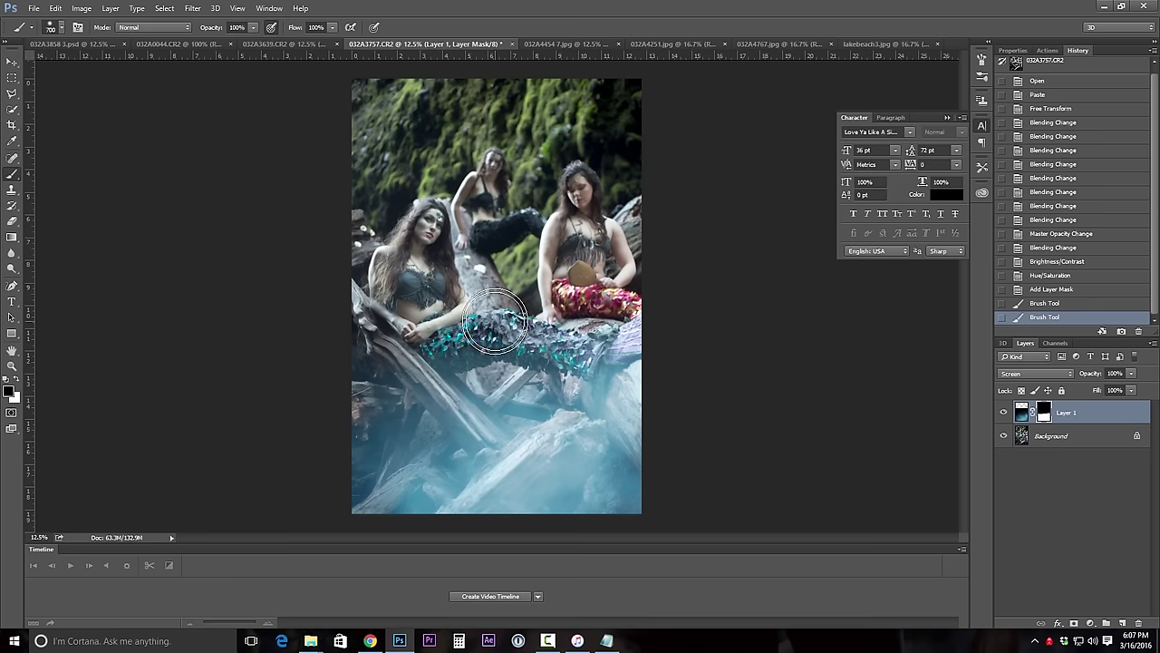
mouse_move(413, 345)
left_mouse_down()
mouse_move(510, 315)
mouse_move(564, 328)
mouse_move(515, 315)
mouse_move(662, 317)
mouse_move(607, 324)
left_mouse_up()
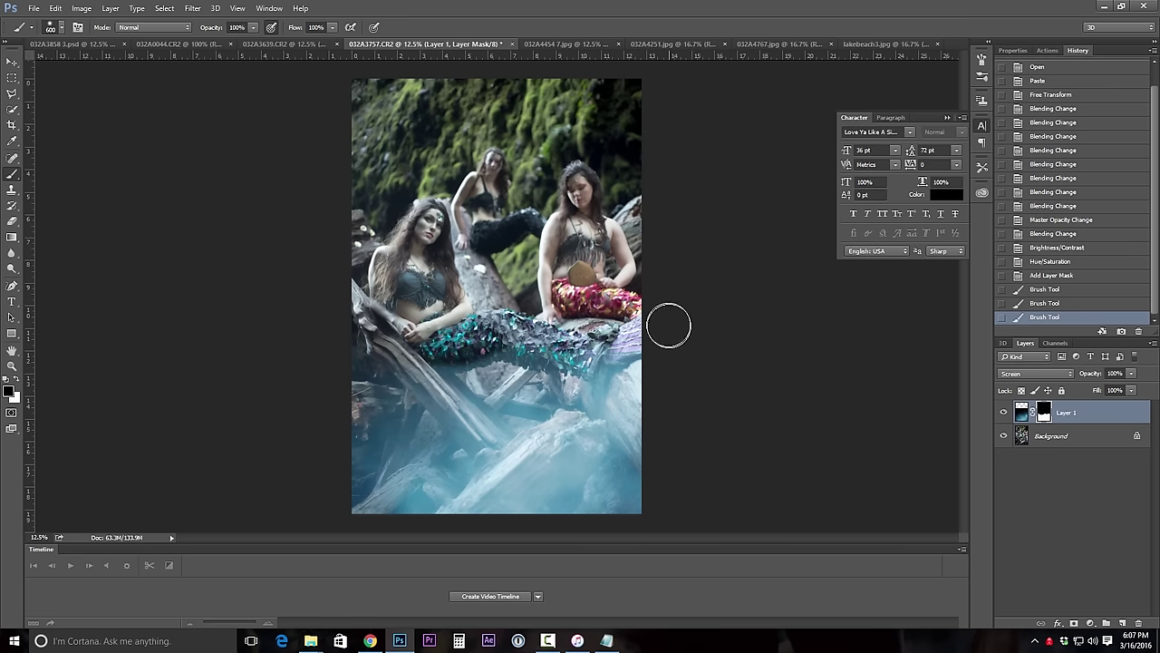
left_click(581, 345)
mouse_move(581, 345)
left_mouse_down()
mouse_move(505, 352)
mouse_move(565, 347)
mouse_move(453, 354)
left_mouse_up()
Step: Mask the mist off the driftwood beside the front tail and the area around the tail's purple end with a smaller brush
key("bracketleft")
key("bracketleft")
mouse_move(340, 349)
left_mouse_down()
mouse_move(426, 358)
mouse_move(363, 370)
left_mouse_up()
left_click(412, 365)
mouse_move(603, 391)
left_mouse_down()
mouse_move(637, 359)
mouse_move(610, 362)
mouse_move(625, 385)
left_mouse_up()
Step: Mask the mist off the tip of the lower log so it rises out of the water, and shrink the brush to 80 px
key("bracketleft")
key("bracketleft")
mouse_move(569, 420)
left_mouse_down()
mouse_move(597, 426)
mouse_move(568, 439)
mouse_move(562, 412)
mouse_move(571, 416)
mouse_move(559, 411)
mouse_move(540, 432)
left_mouse_up()
key("bracketleft")
key("bracketleft")
key("bracketleft")
key("bracketleft")
key("bracketleft")
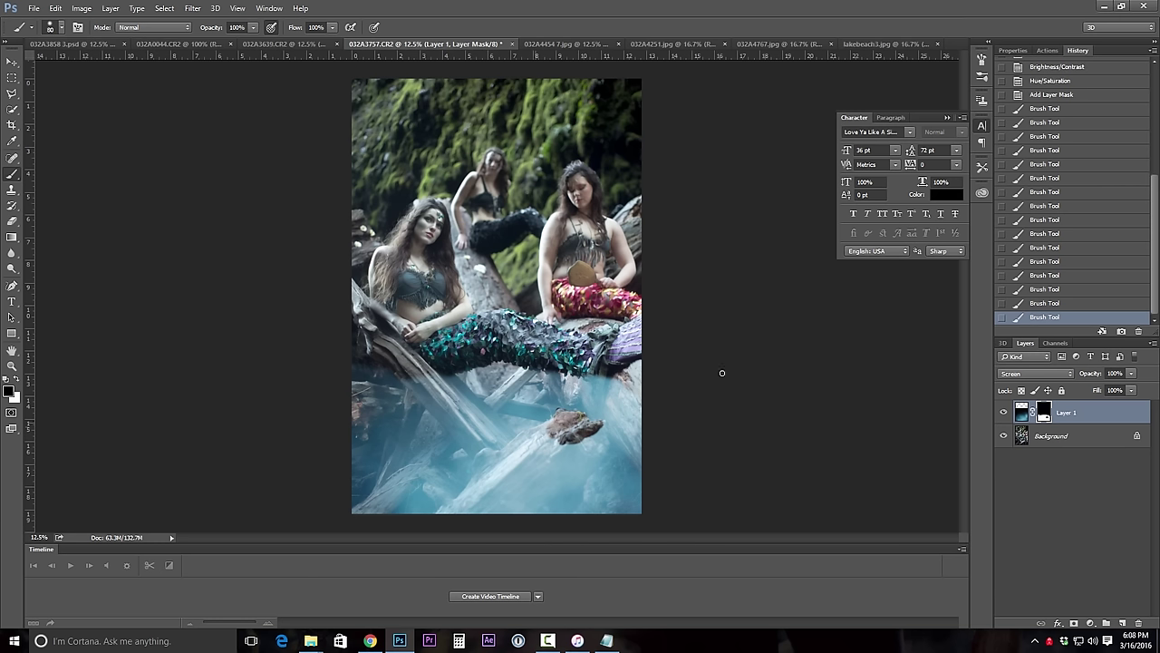
Step: Paint white on the mask with the 80 px brush to restore mist around the exposed log tip
left_click(16, 380)
left_click_drag(480, 373, 573, 420)
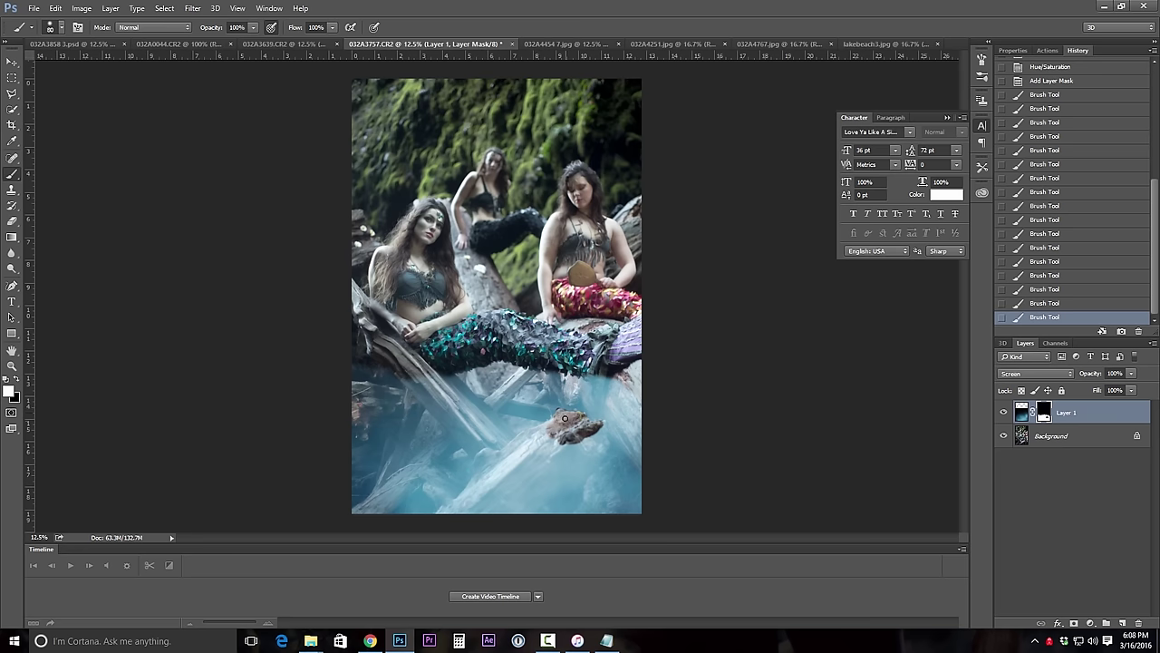
key("ctrl+plus")
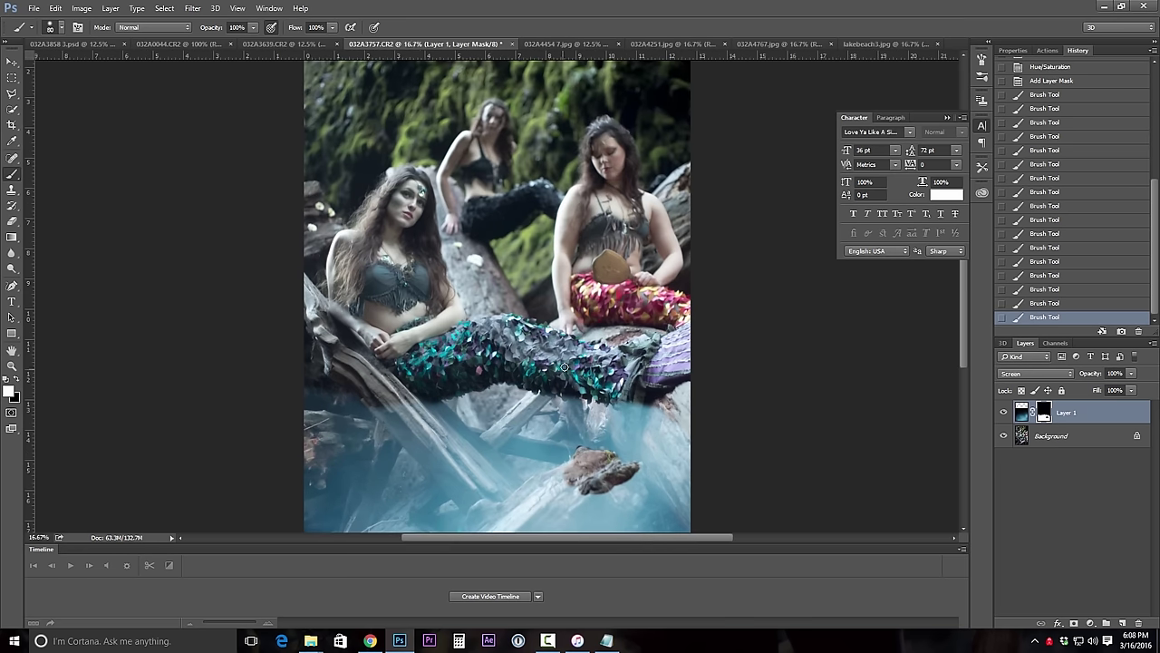
left_click_drag(580, 443, 583, 438)
left_click(590, 445)
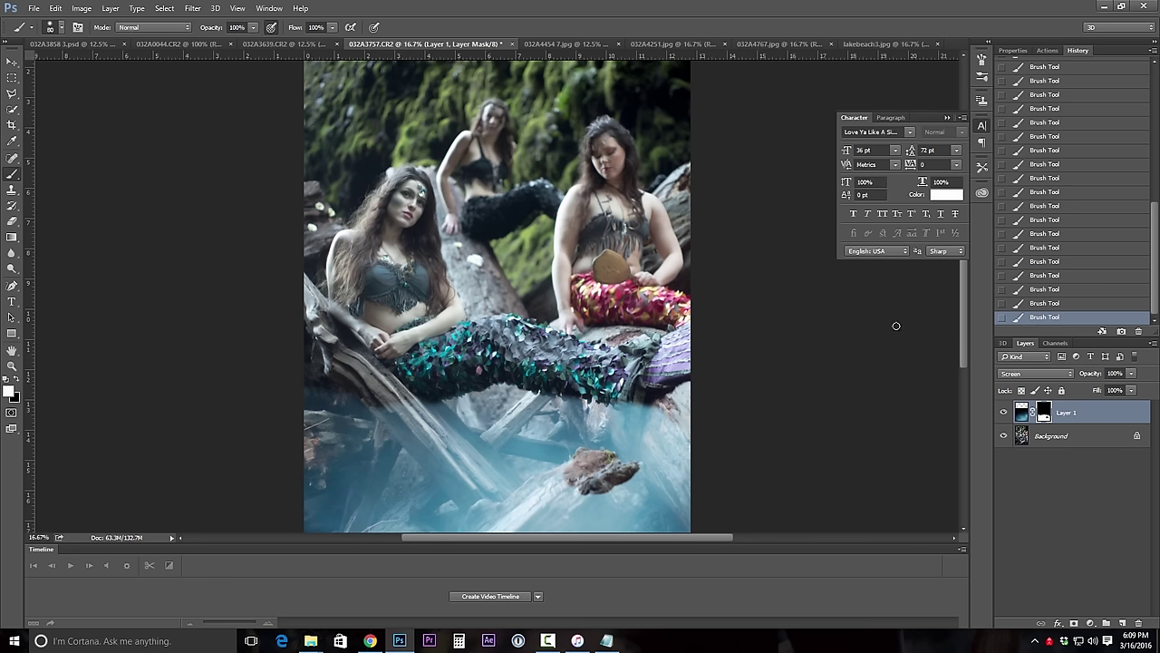
Step: Set the brush to black at 30% opacity and enlarge it to 250 px
left_click(16, 381)
left_click(255, 28)
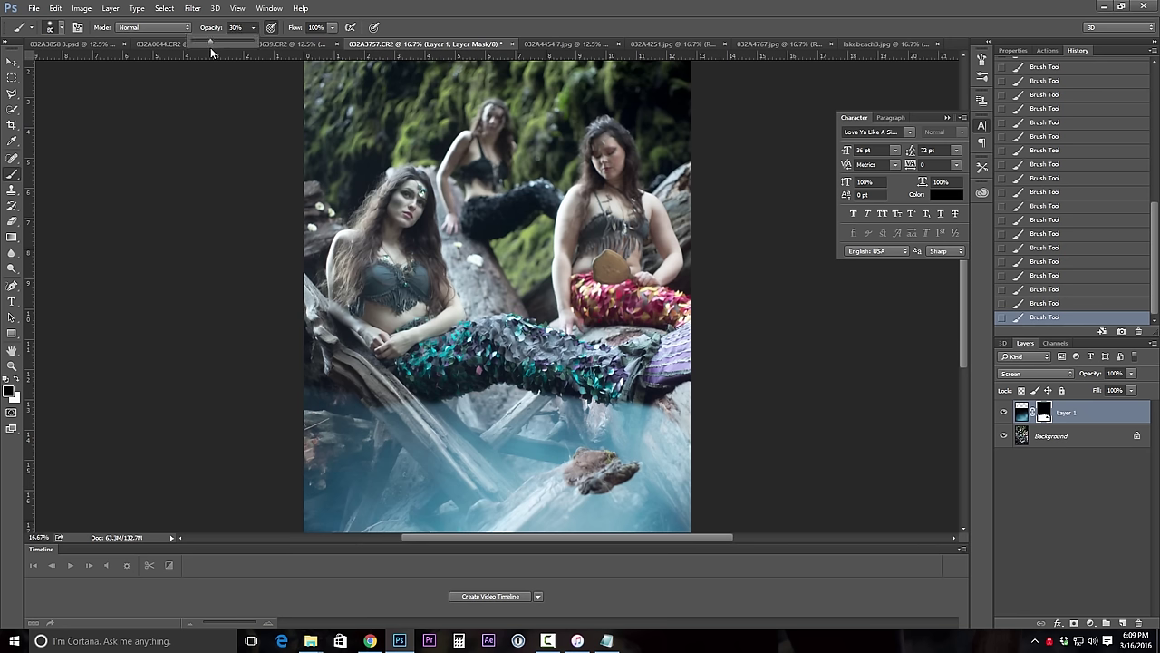
left_click_drag(211, 47, 210, 47)
key("bracketright")
key("bracketright")
key("bracketright")
key("bracketright")
key("bracketright")
key("bracketright")
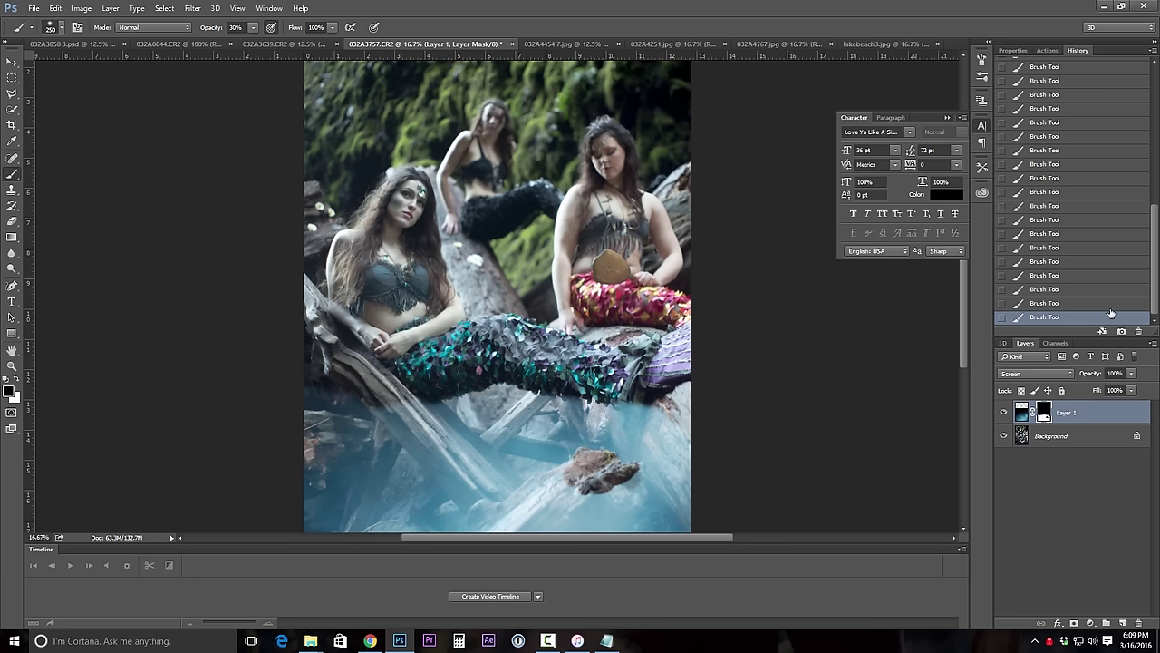
Step: Undo the last brush stroke and set the brush hardness to 0%
left_click(1073, 304)
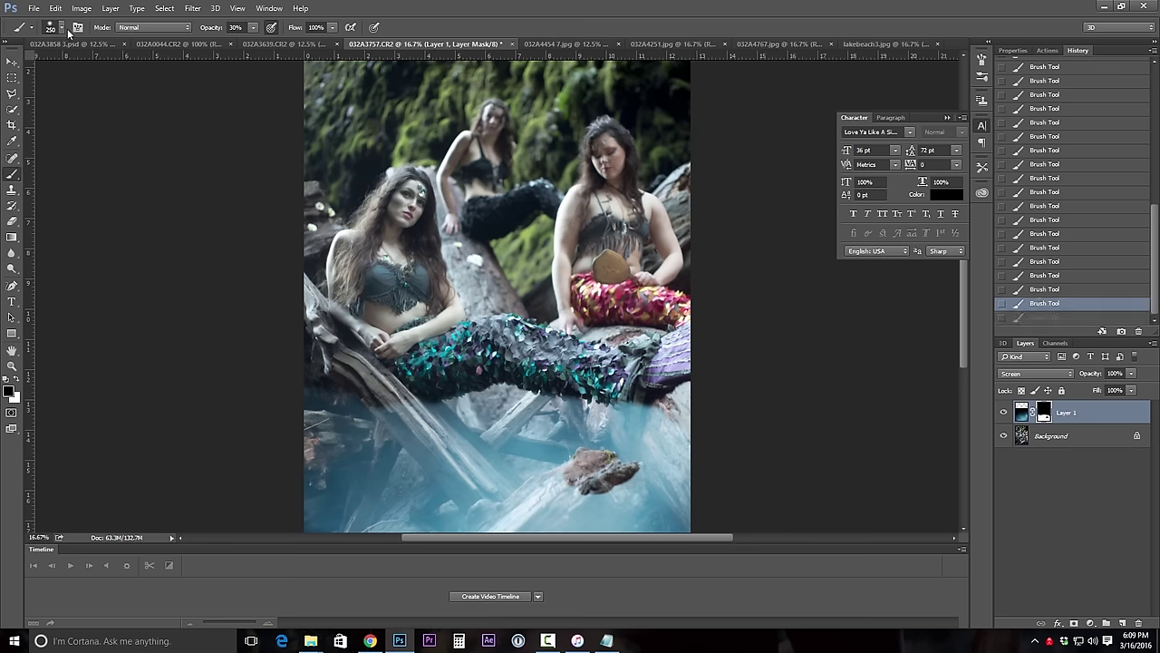
left_click(61, 29)
left_click_drag(106, 94, 59, 94)
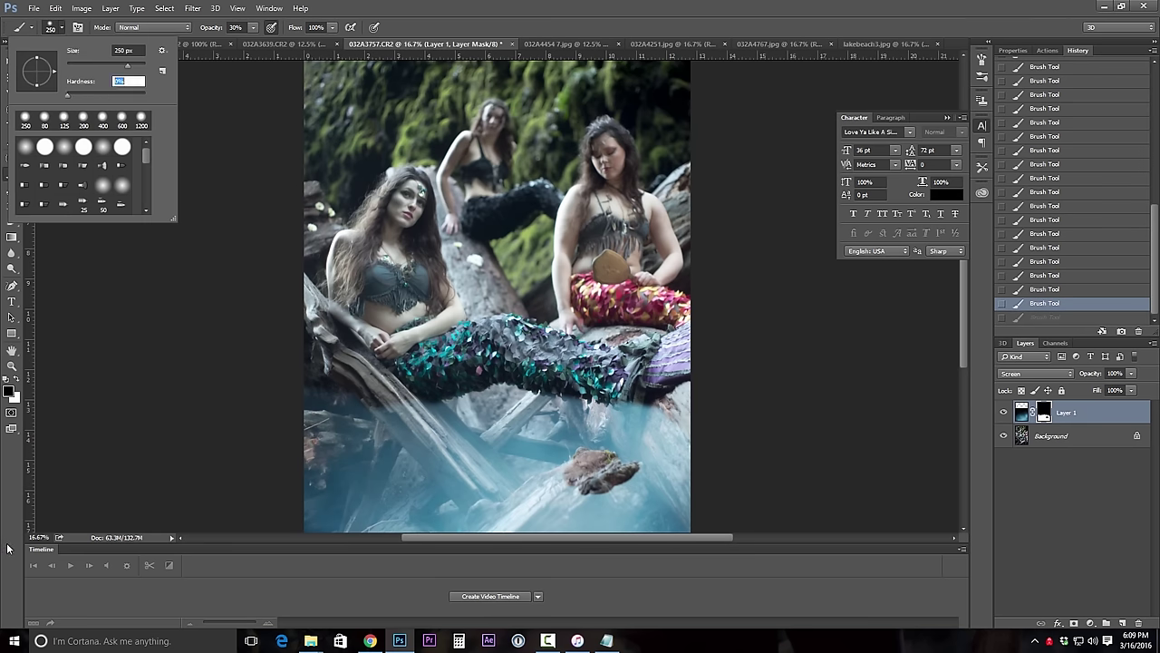
Step: Paint black on the layer mask with the soft brush to clear the mist from the lower log's tip
key("Return")
mouse_move(569, 462)
left_mouse_down()
mouse_move(642, 479)
mouse_move(627, 481)
left_mouse_up()
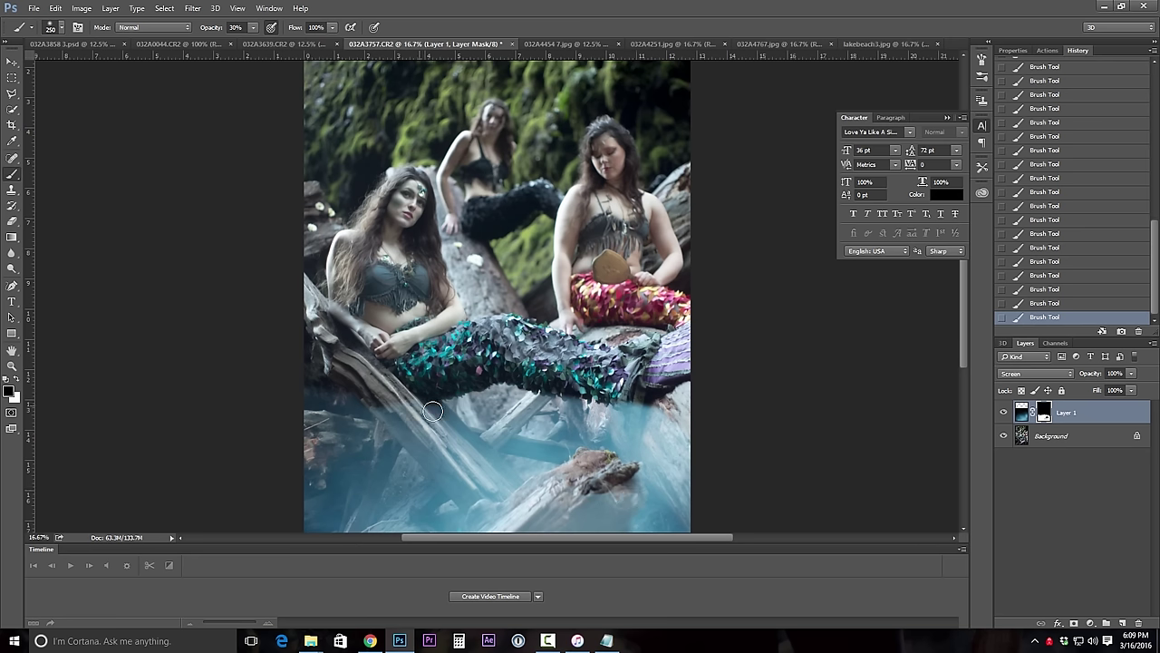
Step: Undo the last stroke and thin the mist around the lower logs with a 300 px black brush at 13% opacity
key("bracketright")
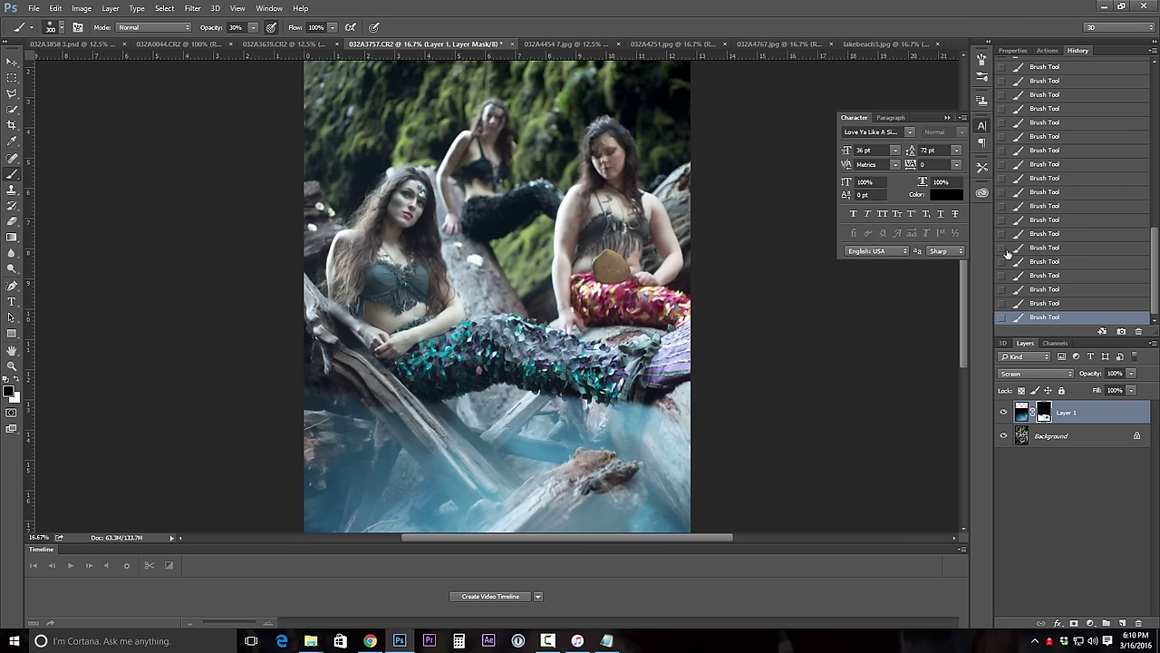
left_click(1061, 305)
left_click(253, 27)
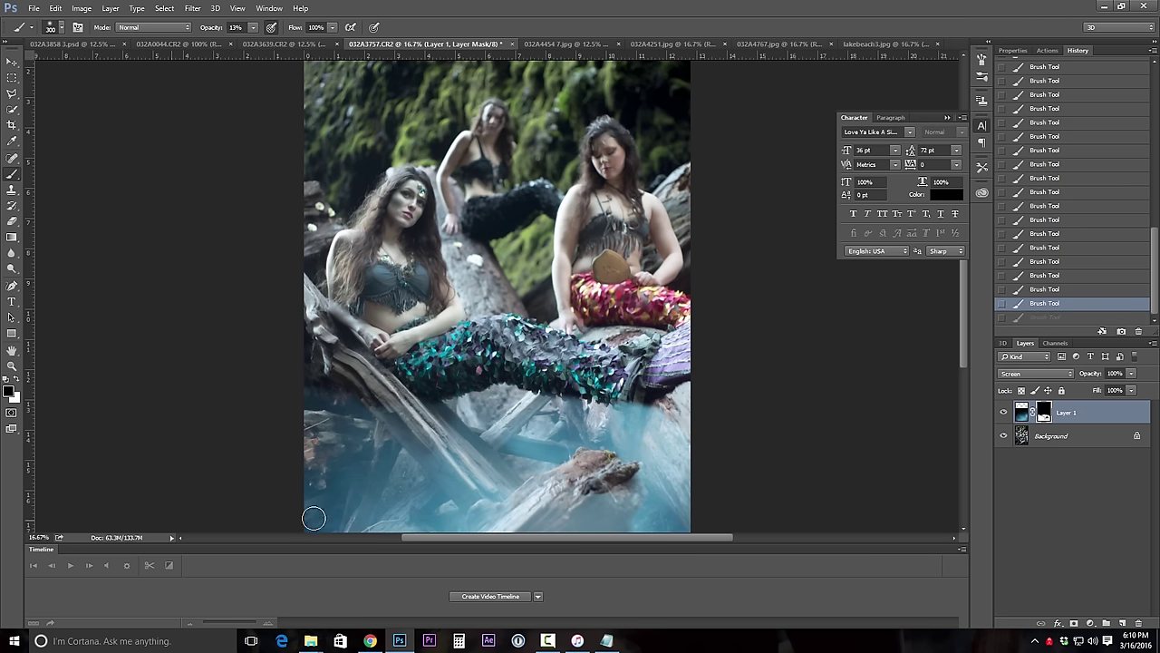
left_click_drag(332, 405, 372, 494)
mouse_move(635, 485)
left_mouse_down()
mouse_move(662, 509)
mouse_move(625, 453)
mouse_move(661, 530)
left_mouse_up()
left_click_drag(387, 456, 337, 519)
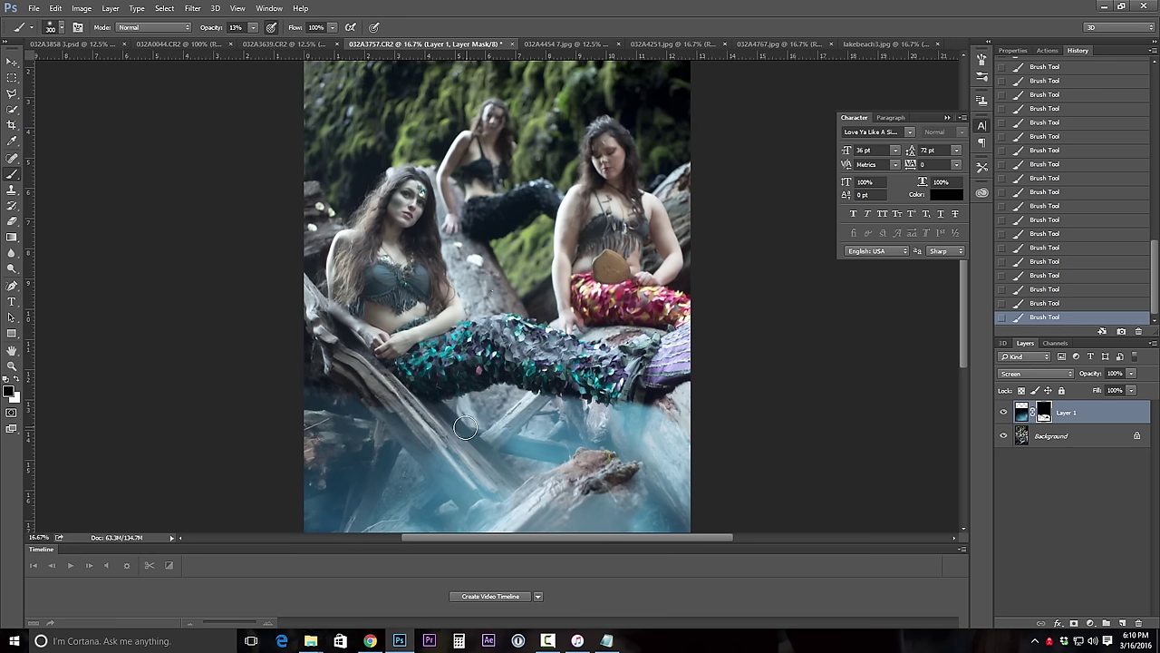
Step: Paint white on the mask with a 250 px brush to restore faint mist between the logs below the tail
left_click(16, 380)
key("bracketright")
key("bracketright")
key("bracketright")
key("bracketright")
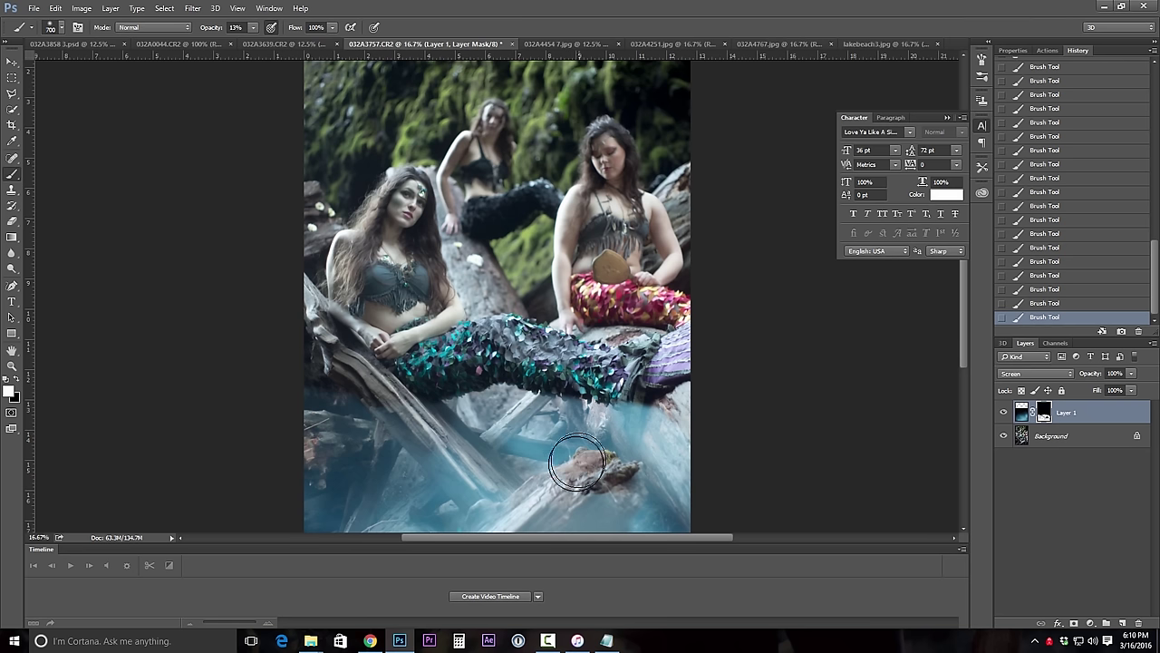
key("bracketleft")
key("bracketleft")
key("bracketleft")
key("bracketleft")
key("bracketleft")
mouse_move(506, 453)
left_mouse_down()
mouse_move(515, 457)
mouse_move(493, 413)
mouse_move(510, 397)
left_mouse_up()
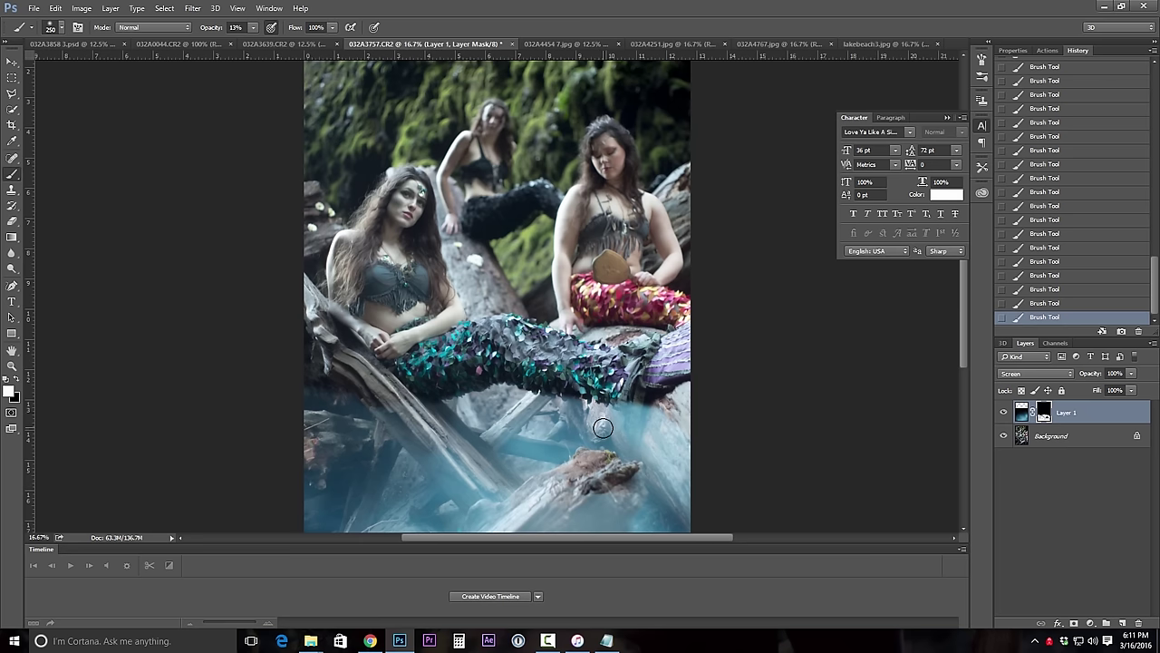
Step: Add a new layer above the mist layer and sample a dark blue from the water's lower-left area
left_click(1123, 626)
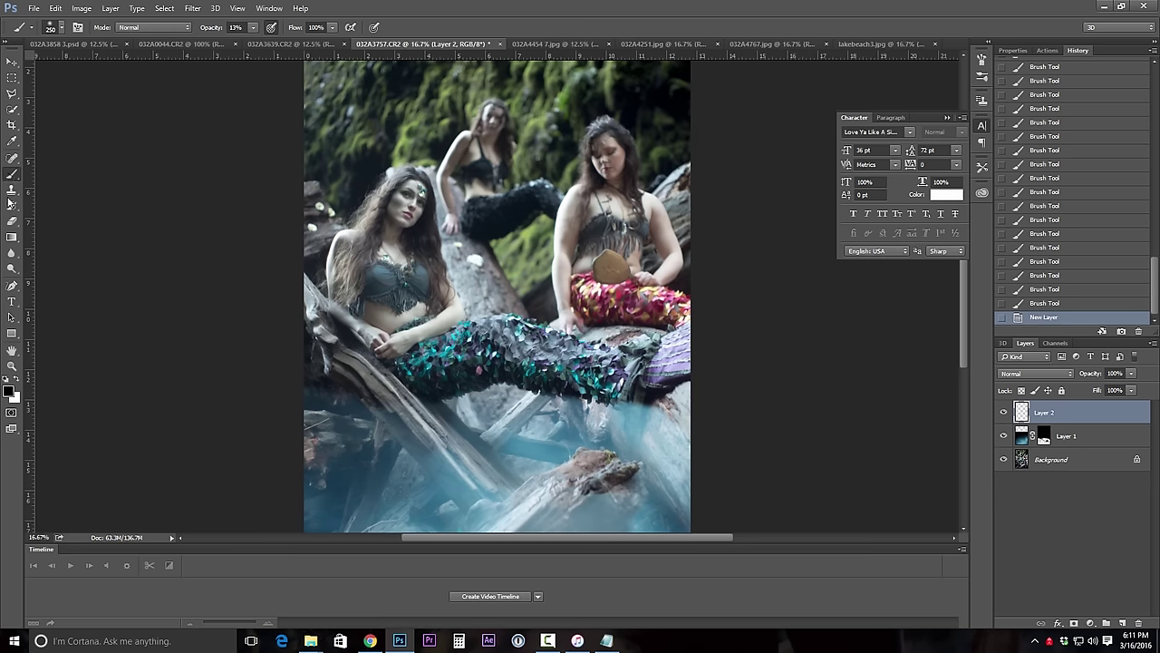
left_click(12, 143)
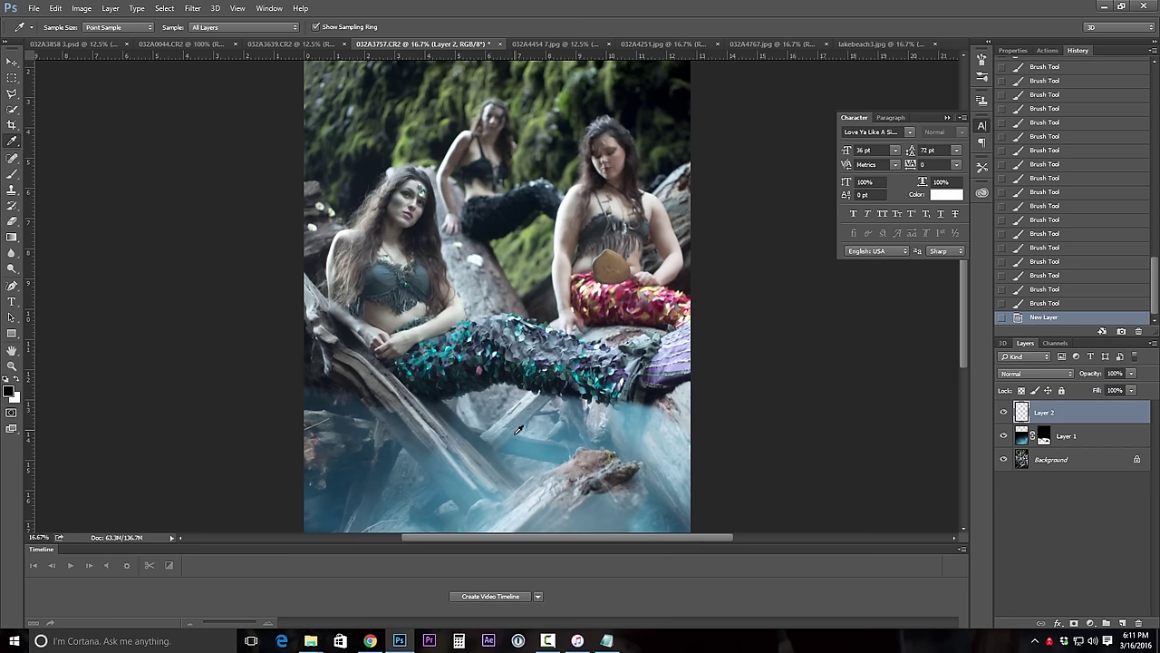
left_click(329, 509)
left_click(333, 503)
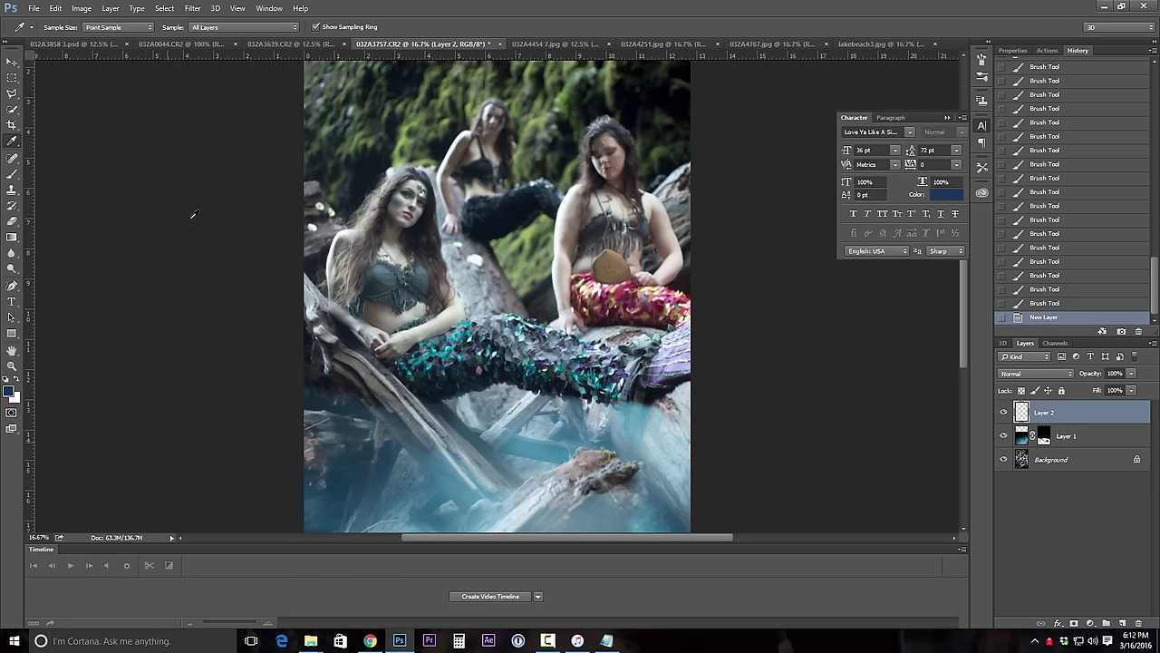
Step: Paint the sampled dark blue over the water's lower-left area with an 1100 px brush at 34% opacity
left_click(12, 173)
key("bracketright")
key("bracketright")
key("bracketright")
key("bracketright")
key("bracketright")
key("bracketright")
key("bracketright")
key("bracketright")
left_click(252, 29)
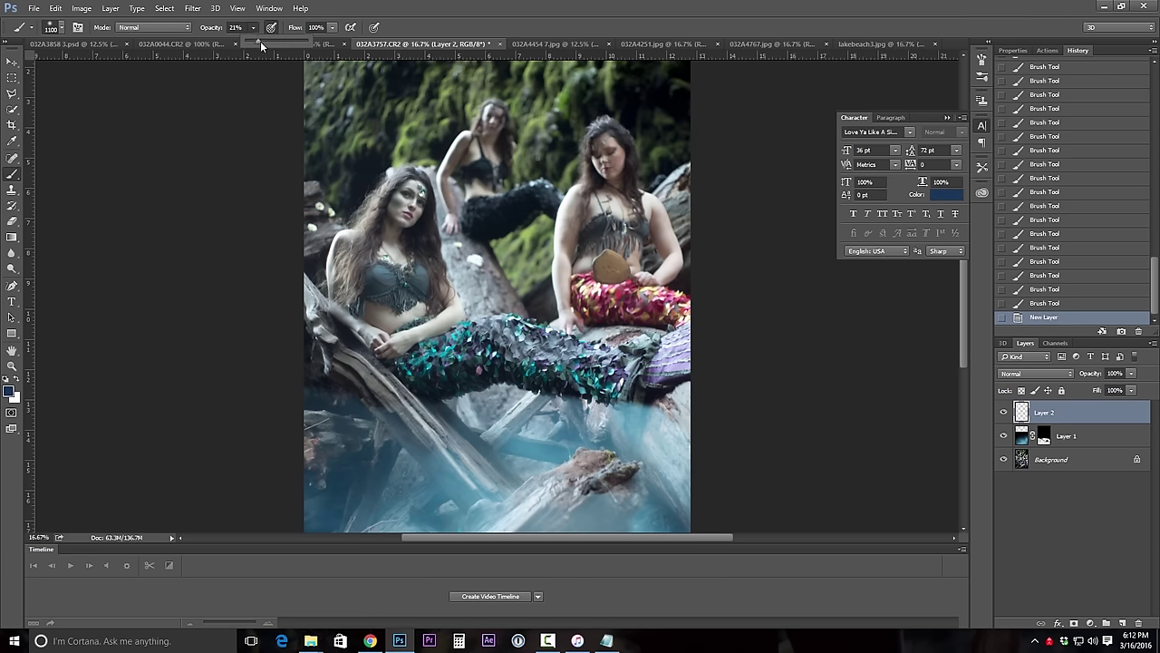
left_click_drag(260, 40, 268, 42)
mouse_move(339, 555)
left_mouse_down()
mouse_move(339, 500)
mouse_move(438, 510)
mouse_move(402, 487)
mouse_move(441, 517)
mouse_move(402, 478)
left_mouse_up()
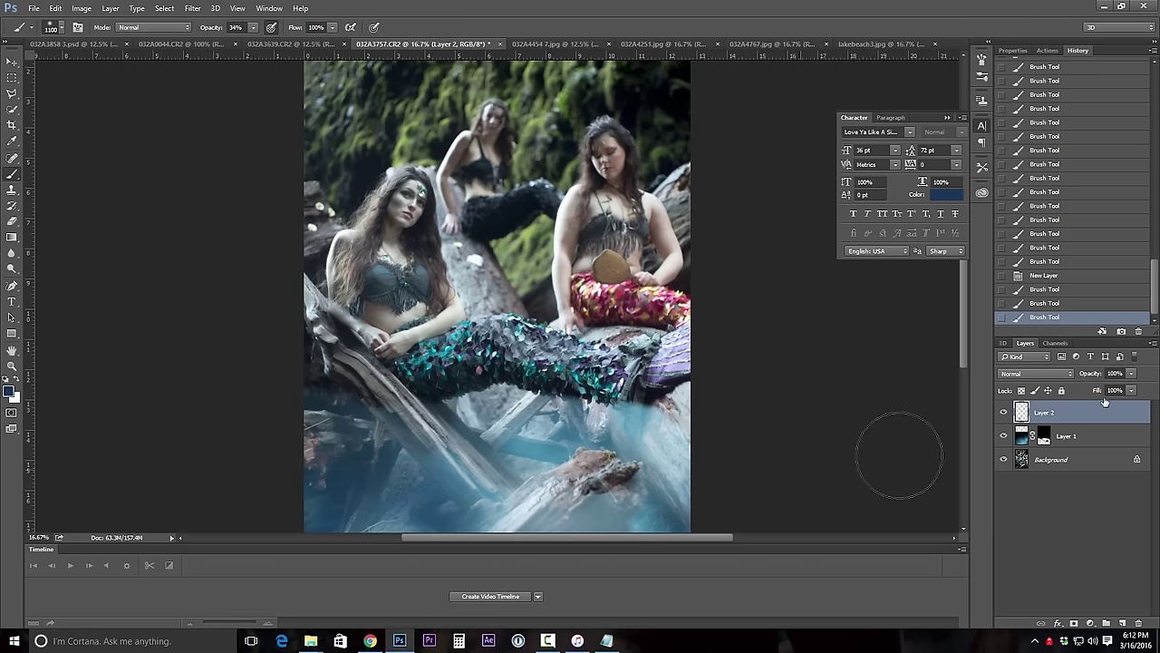
Step: Step back through the last blue strokes and repaint dark blue across the water between the logs
left_click(1052, 304)
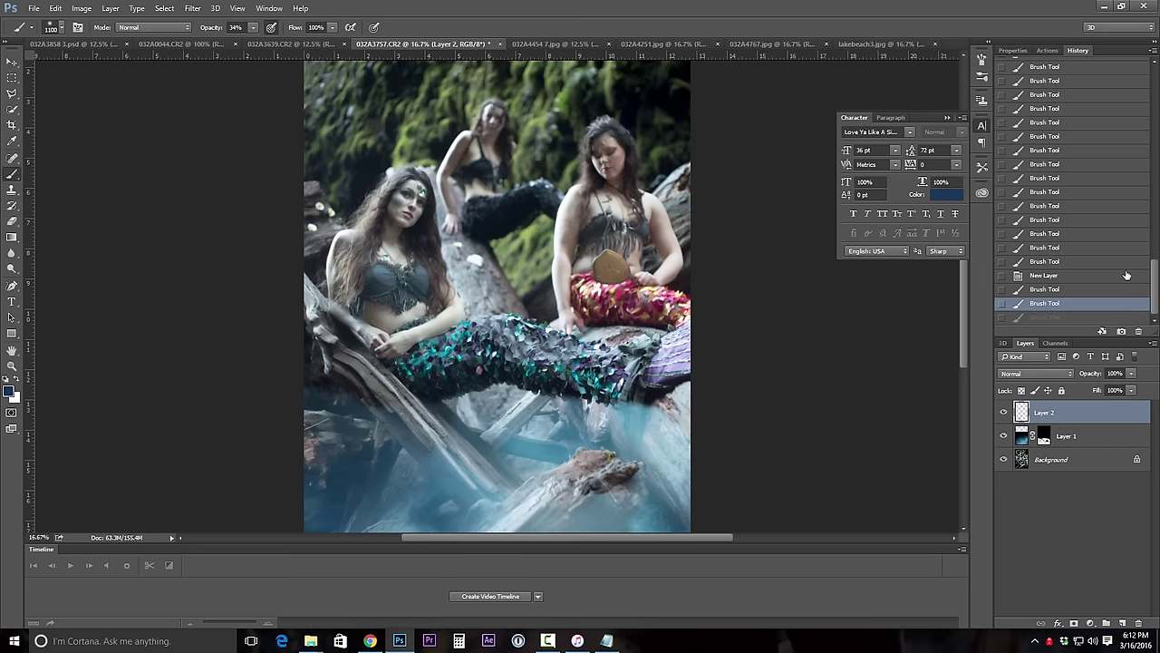
left_click(1051, 292)
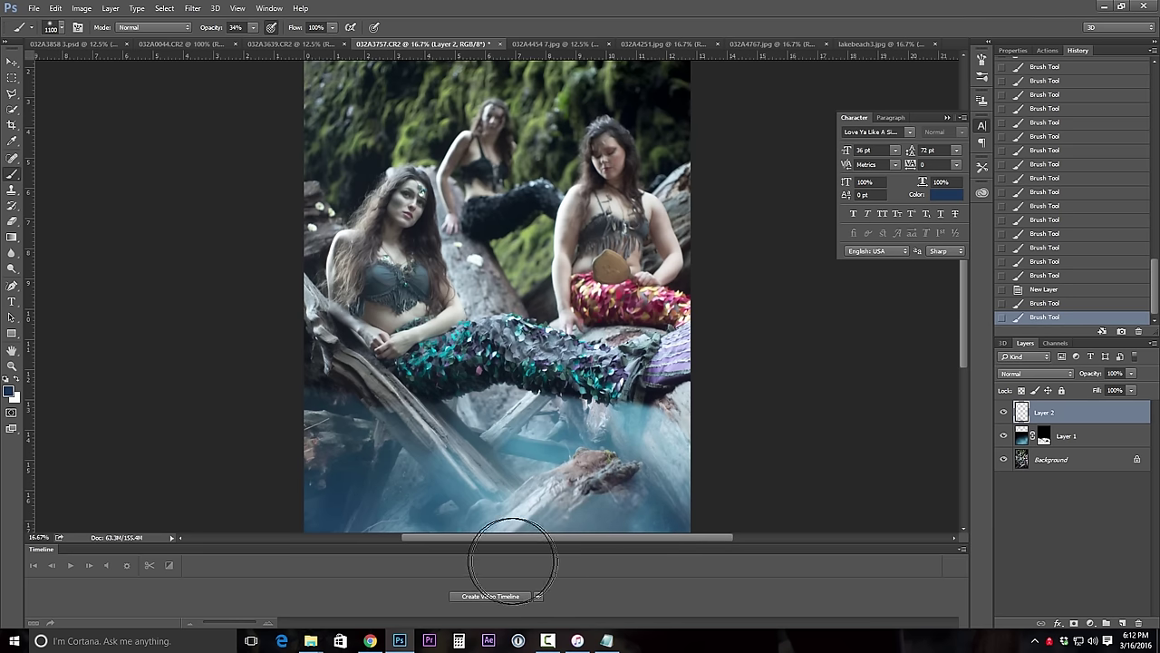
mouse_move(503, 435)
left_mouse_down()
mouse_move(552, 441)
mouse_move(497, 410)
mouse_move(711, 460)
mouse_move(562, 435)
left_mouse_up()
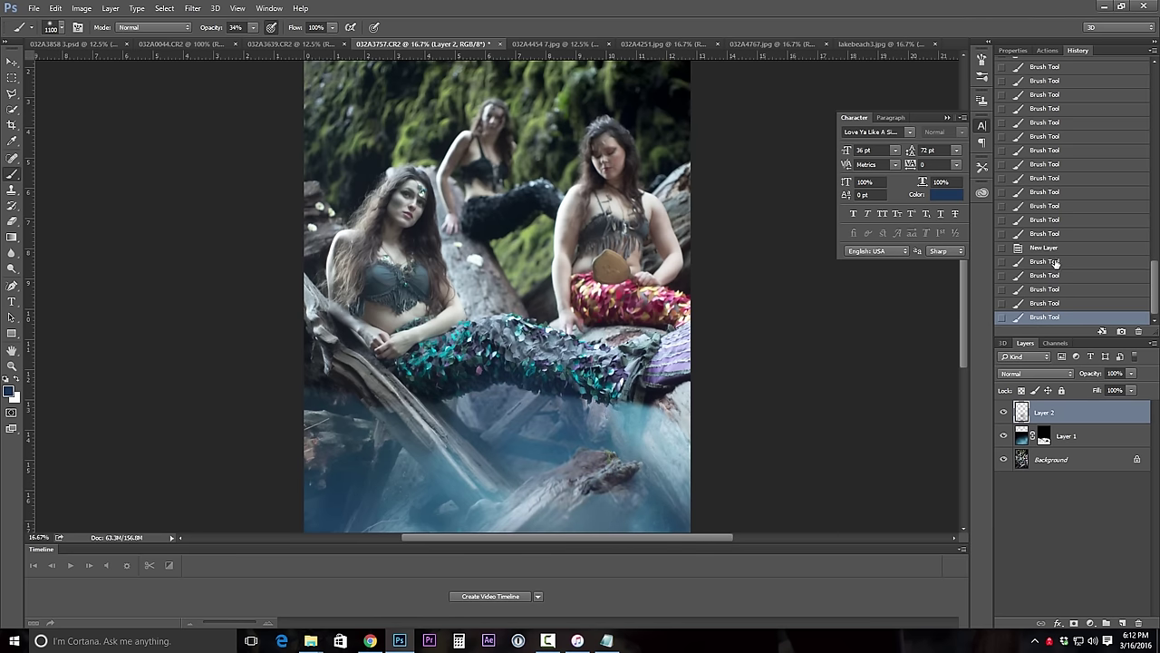
Step: Undo the latest blue strokes and deepen the water around the logs again, using a 300 px brush at 34% opacity
left_click(1044, 290)
mouse_move(462, 408)
left_mouse_down()
mouse_move(523, 394)
mouse_move(571, 439)
mouse_move(621, 453)
mouse_move(676, 524)
mouse_move(660, 479)
mouse_move(589, 513)
left_mouse_up()
key("bracketright")
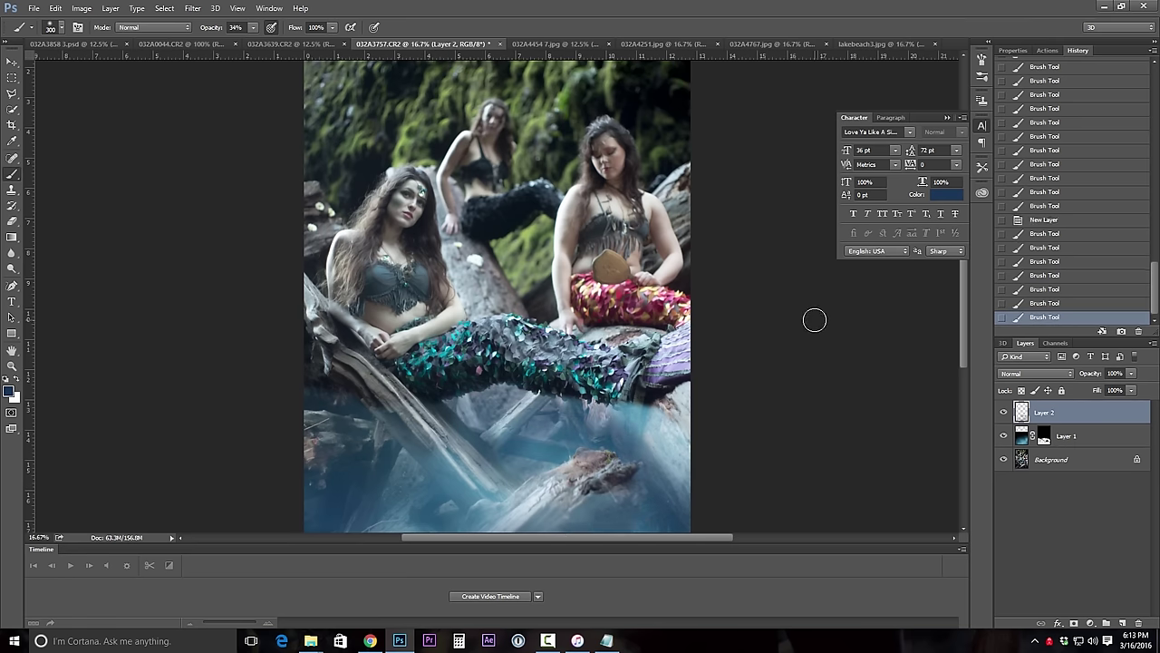
left_click_drag(529, 449, 544, 453)
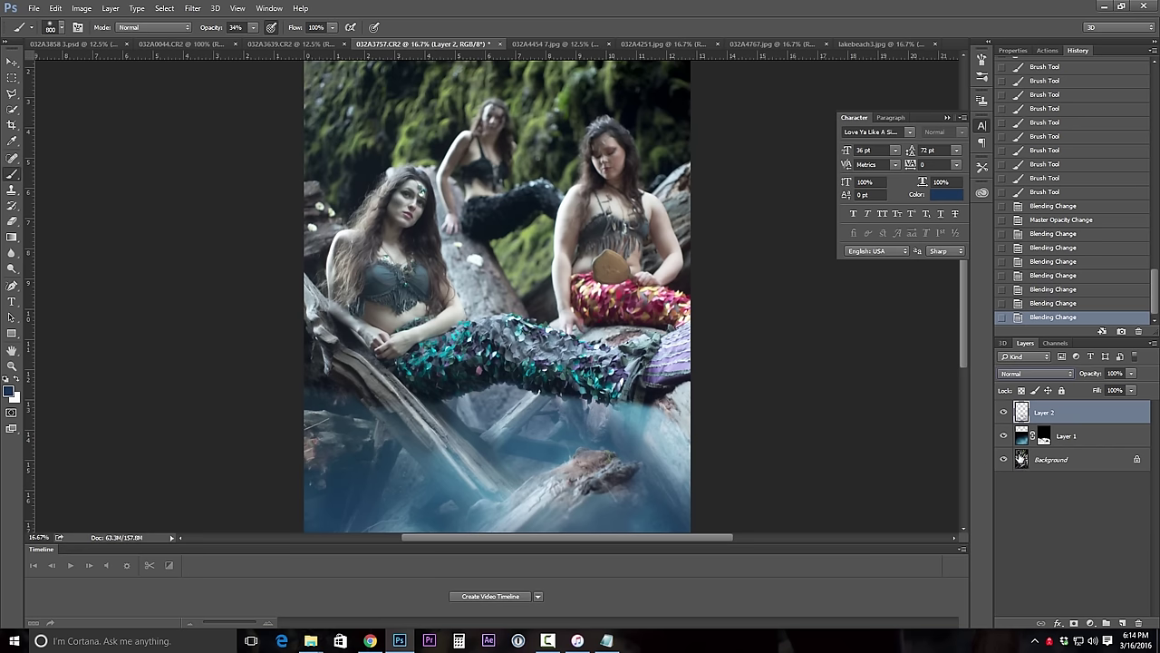
Step: Duplicate the Background layer and open the Liquify filter on the copy
left_click_drag(1021, 459, 1124, 624)
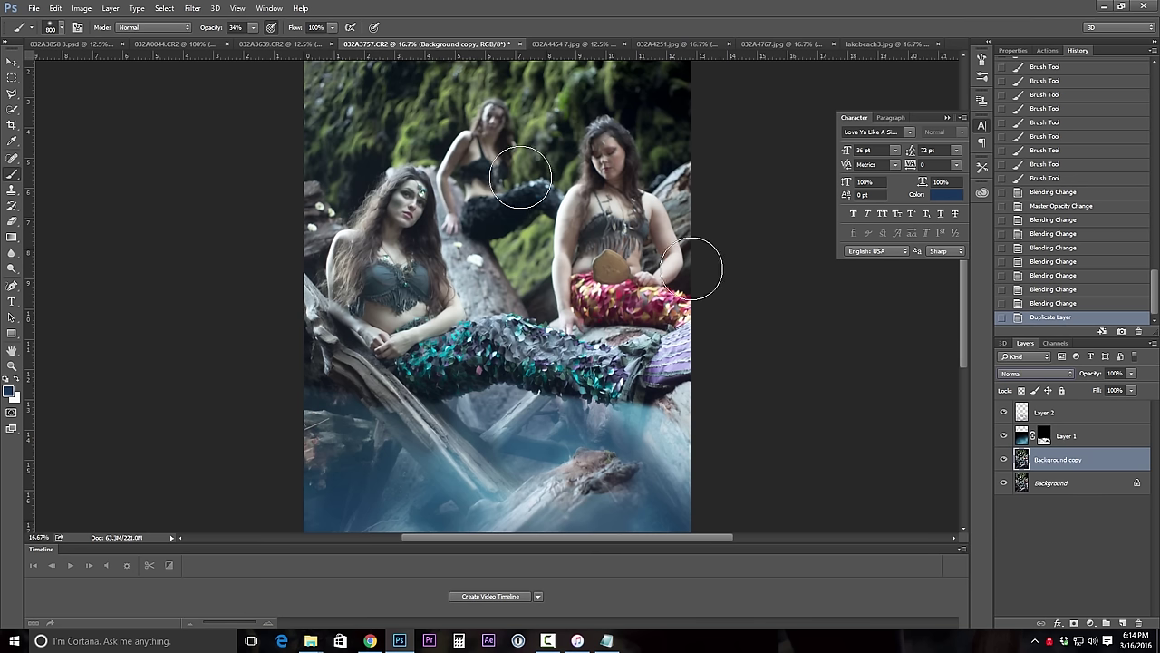
left_click(199, 11)
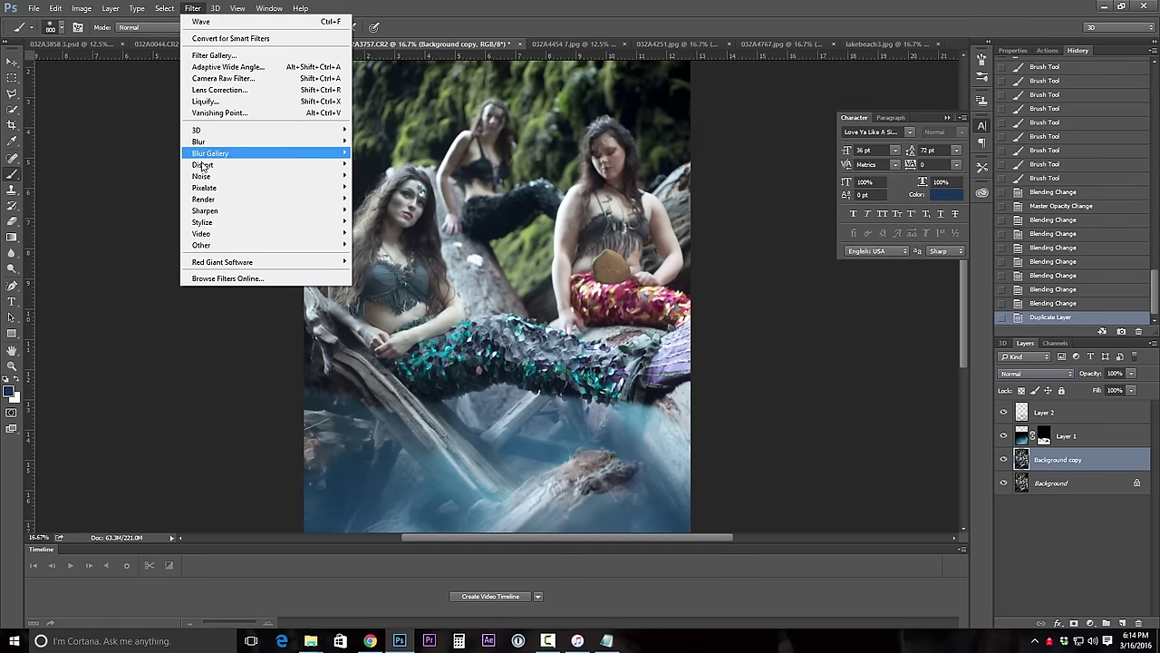
left_click(208, 103)
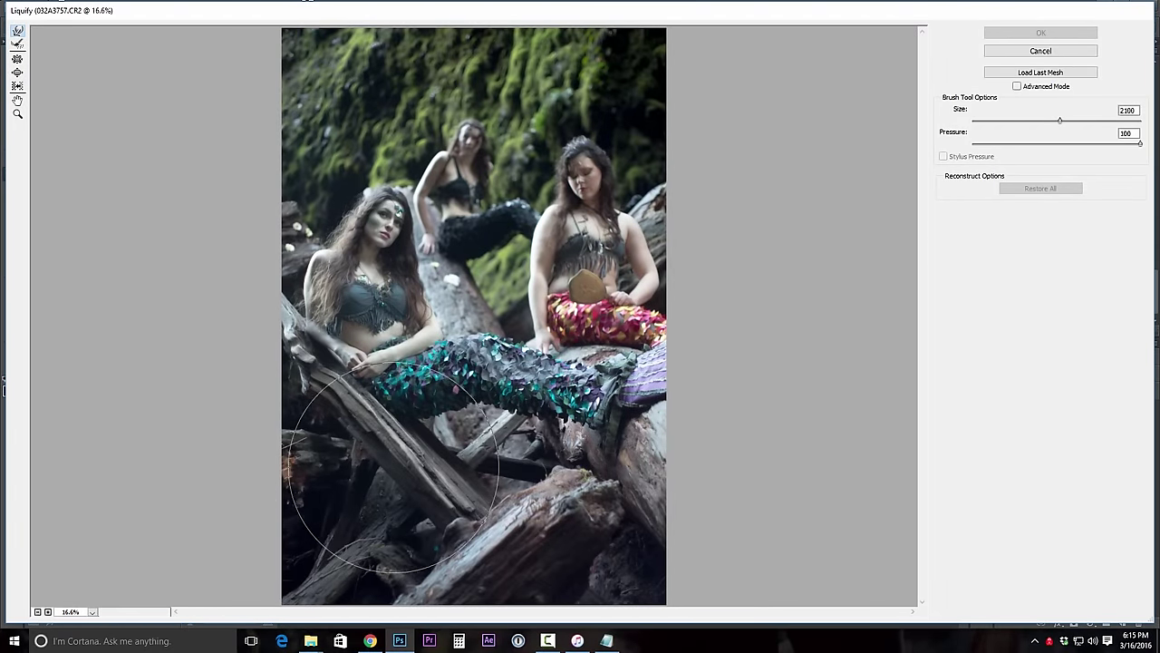
Step: Reduce the Liquify brush size to 1600 and push the long diagonal log into a wavy curve
key("bracketleft")
key("bracketleft")
key("bracketleft")
key("bracketleft")
key("bracketleft")
key("bracketleft")
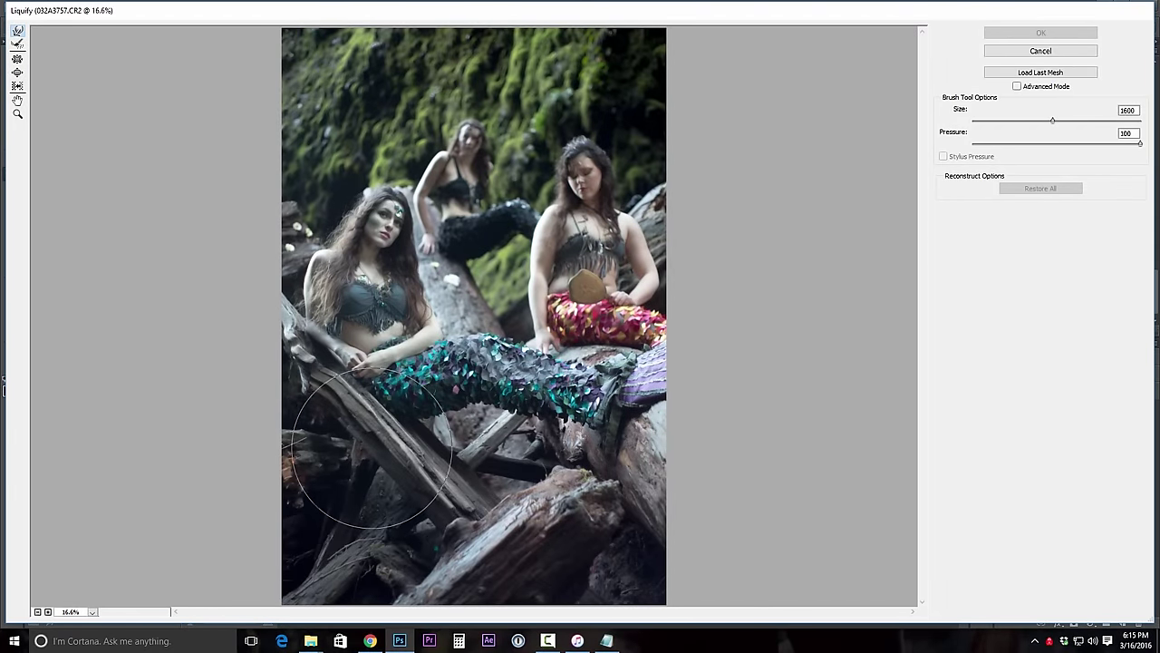
left_click_drag(398, 483, 426, 503)
Step: Reduce the Liquify brush size to 500 and bend the short branch below the tail
key("bracketleft")
key("bracketleft")
key("bracketleft")
key("bracketleft")
key("bracketleft")
key("bracketleft")
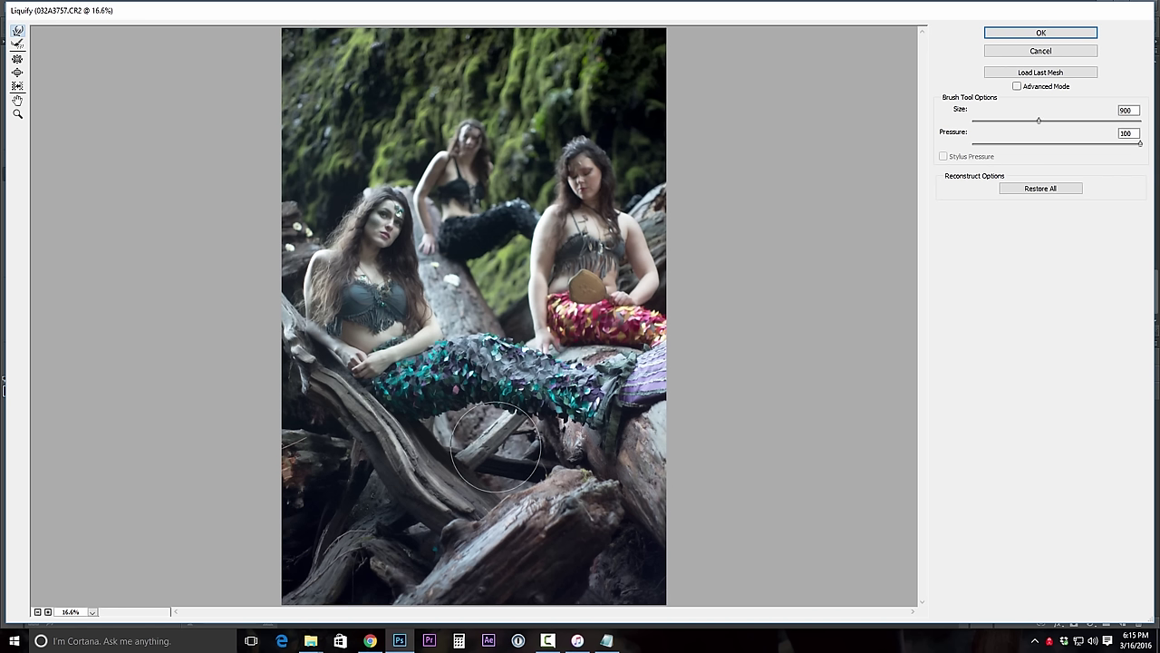
key("bracketleft")
key("bracketleft")
key("bracketleft")
key("bracketleft")
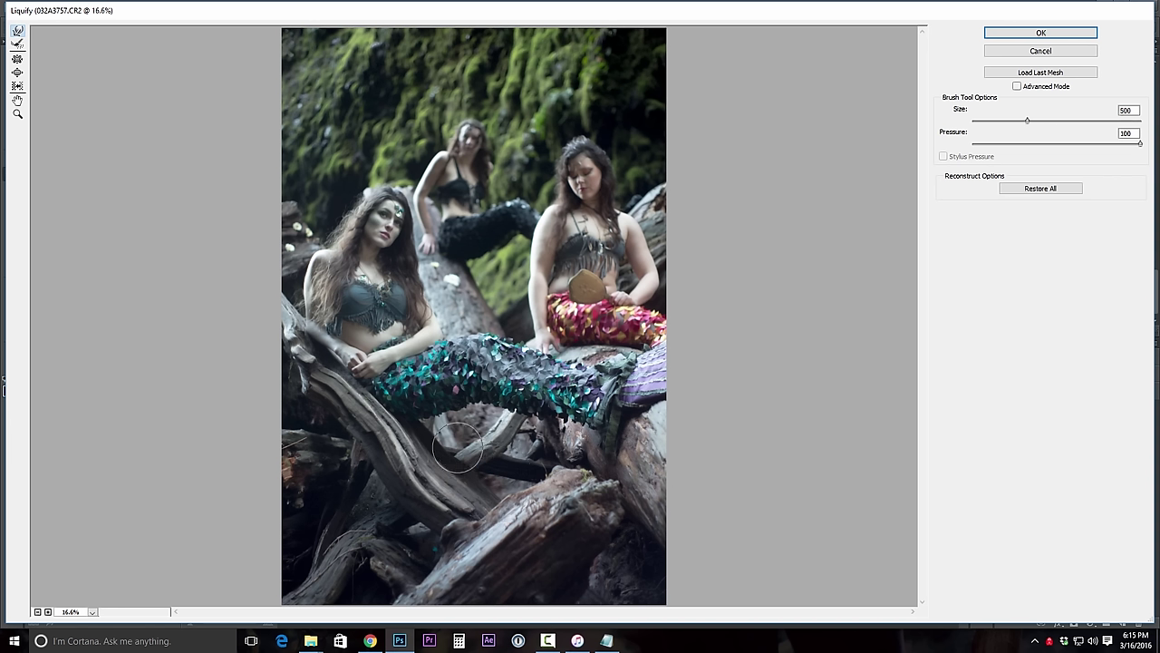
mouse_move(459, 441)
left_mouse_down()
mouse_move(520, 444)
mouse_move(512, 431)
left_mouse_up()
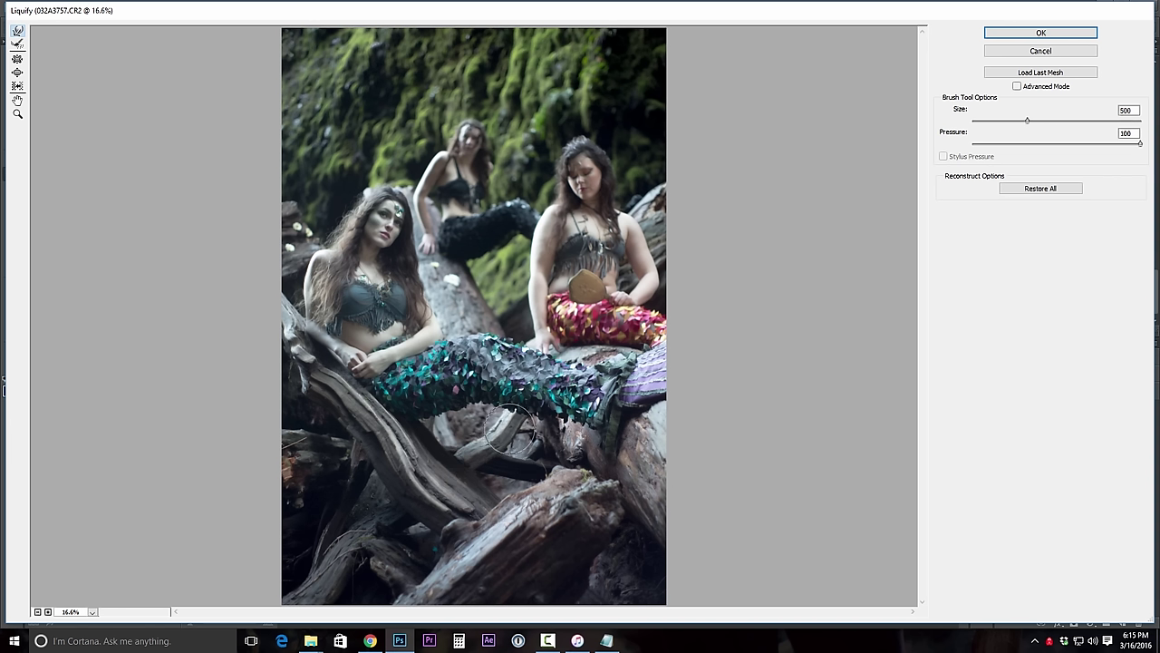
Step: Warp the wood around the short branch and lower log with brush sizes from 300 to 600, and apply Liquify
key("bracketleft")
key("bracketleft")
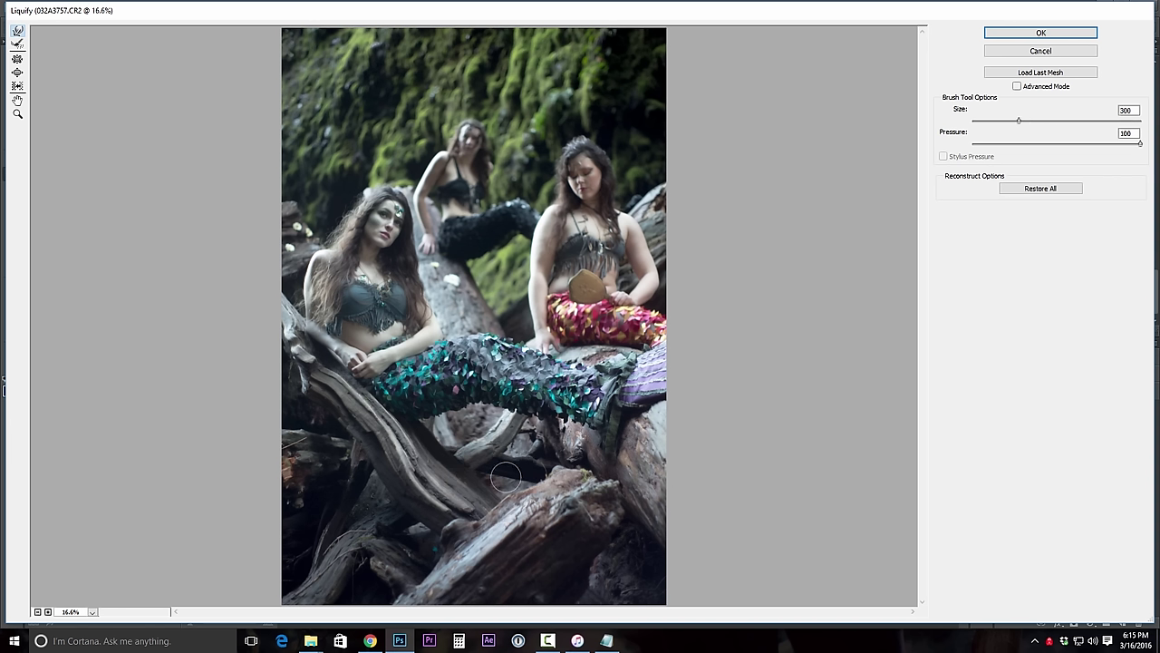
key("bracketleft")
key("bracketleft")
key("bracketleft")
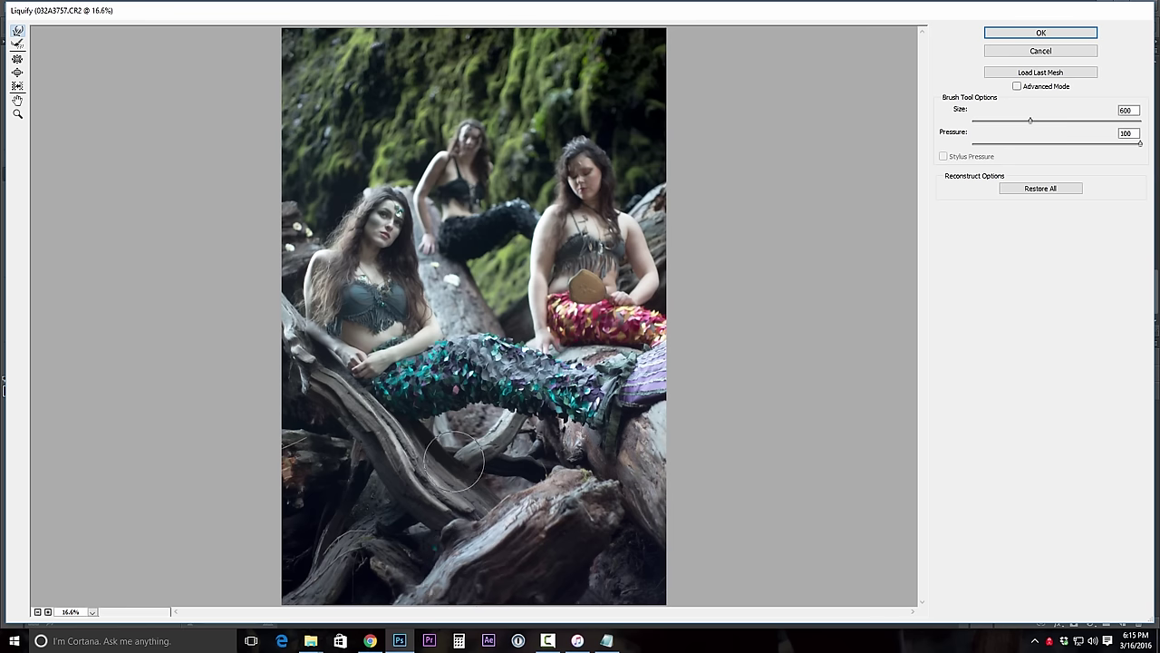
key("bracketright")
key("bracketright")
key("bracketright")
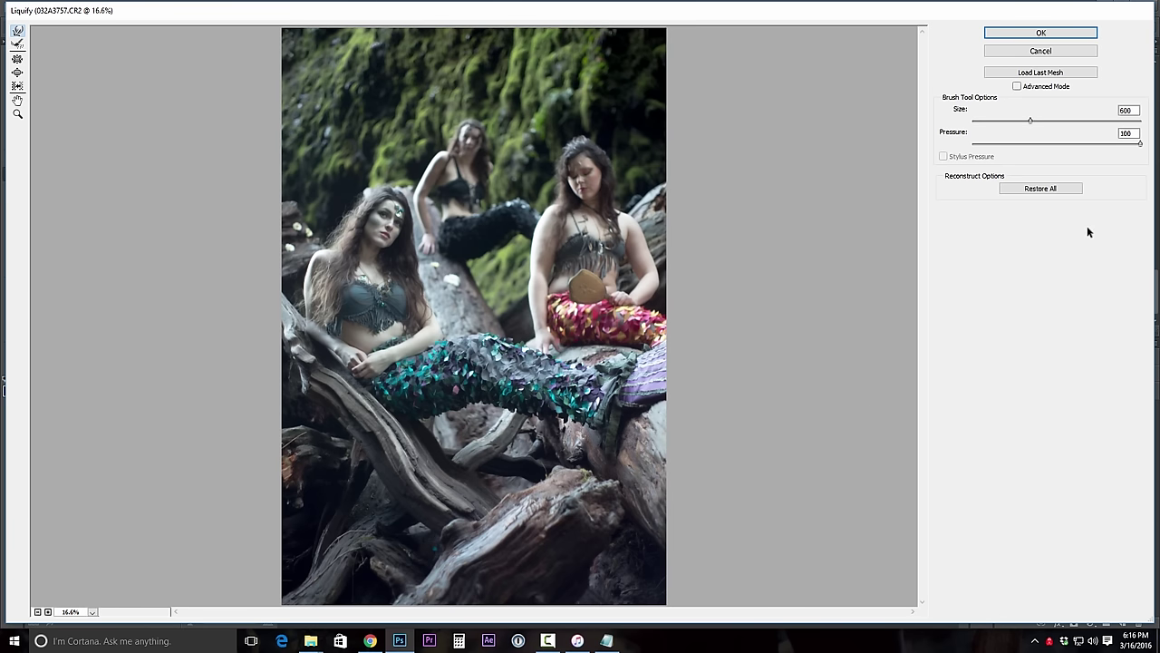
left_click(1038, 33)
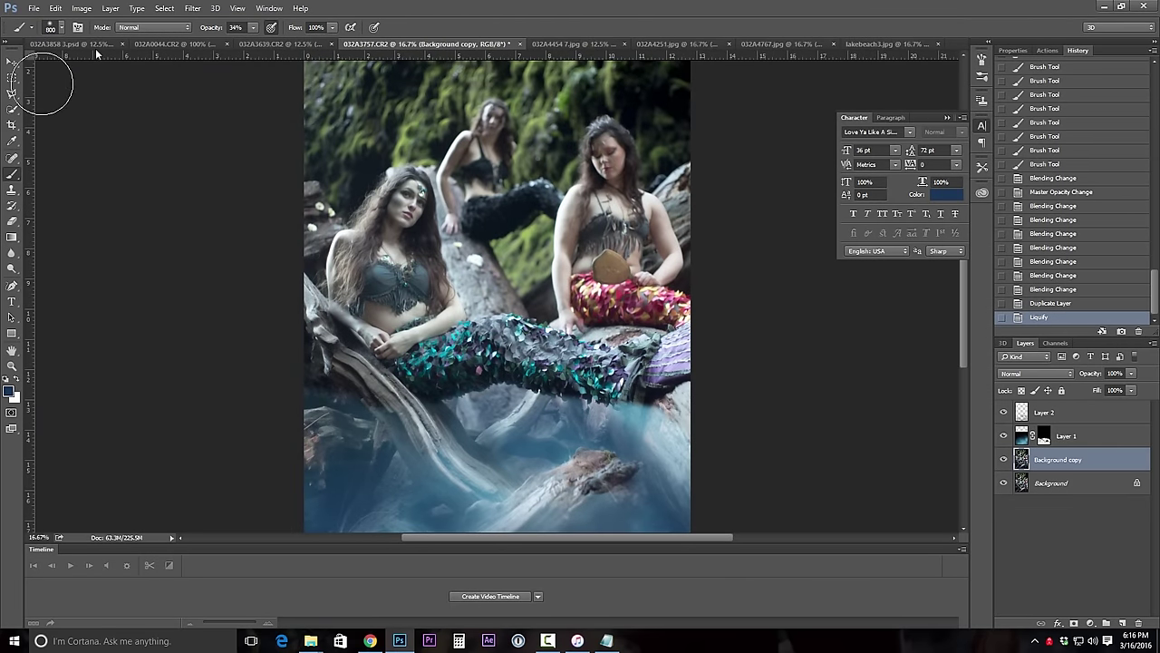
Step: Try a Wave distortion on the Background copy with 20 generators, minimum wavelength 66, amplitude 24 to 106 and horizontal scale 31%
left_click(191, 13)
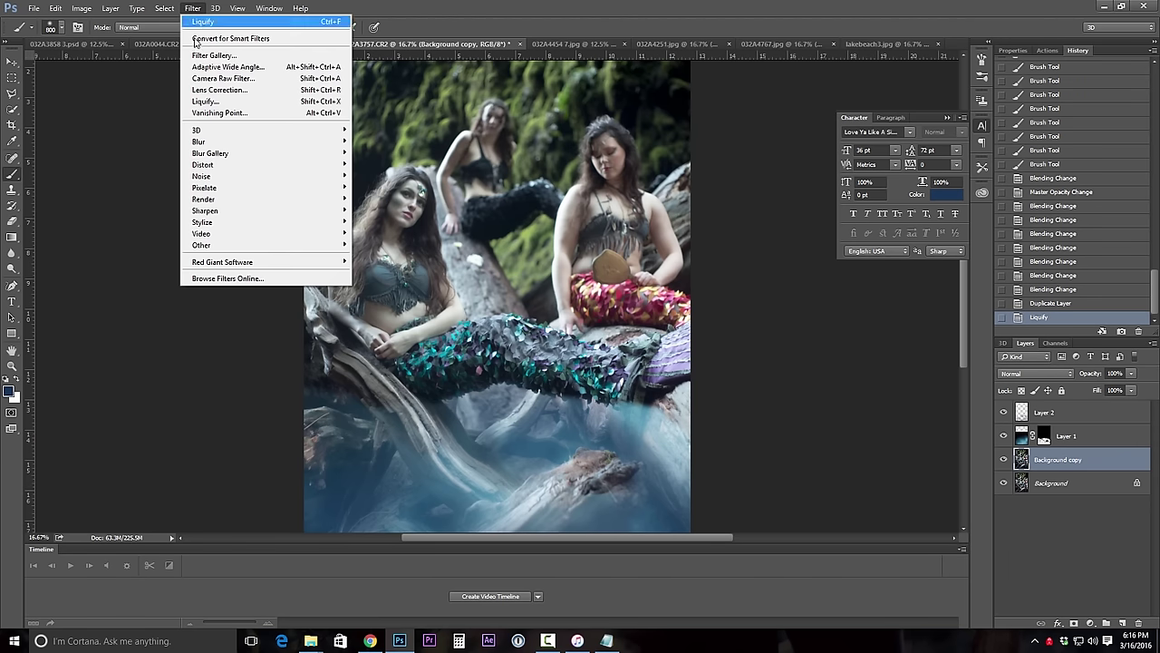
mouse_move(341, 165)
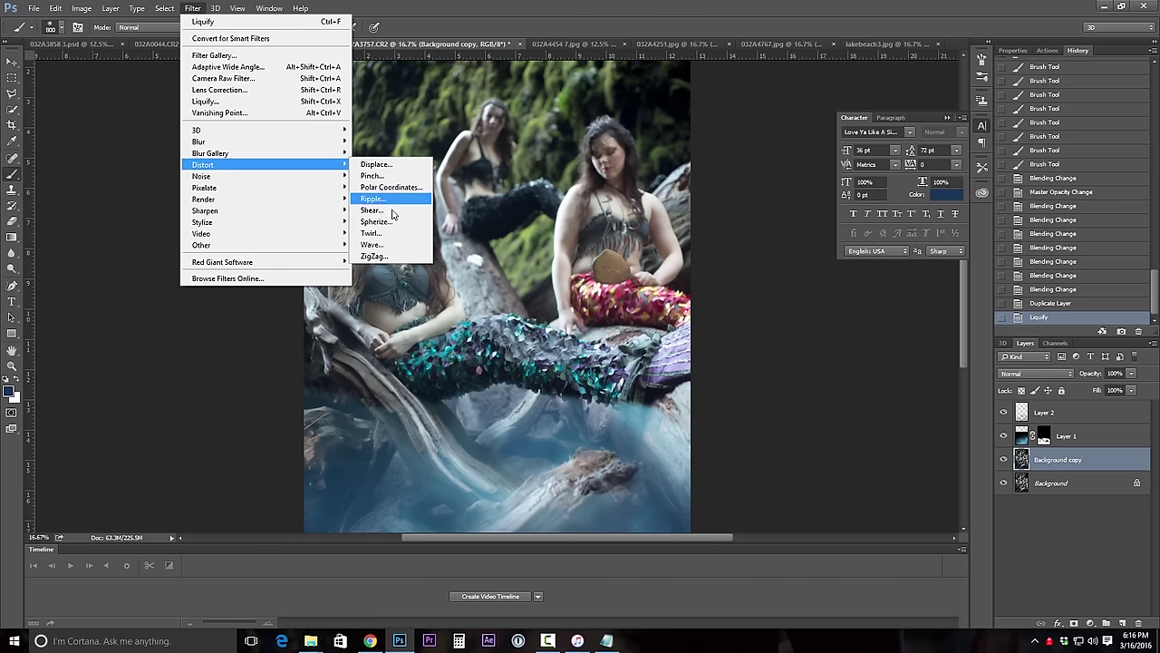
left_click(367, 244)
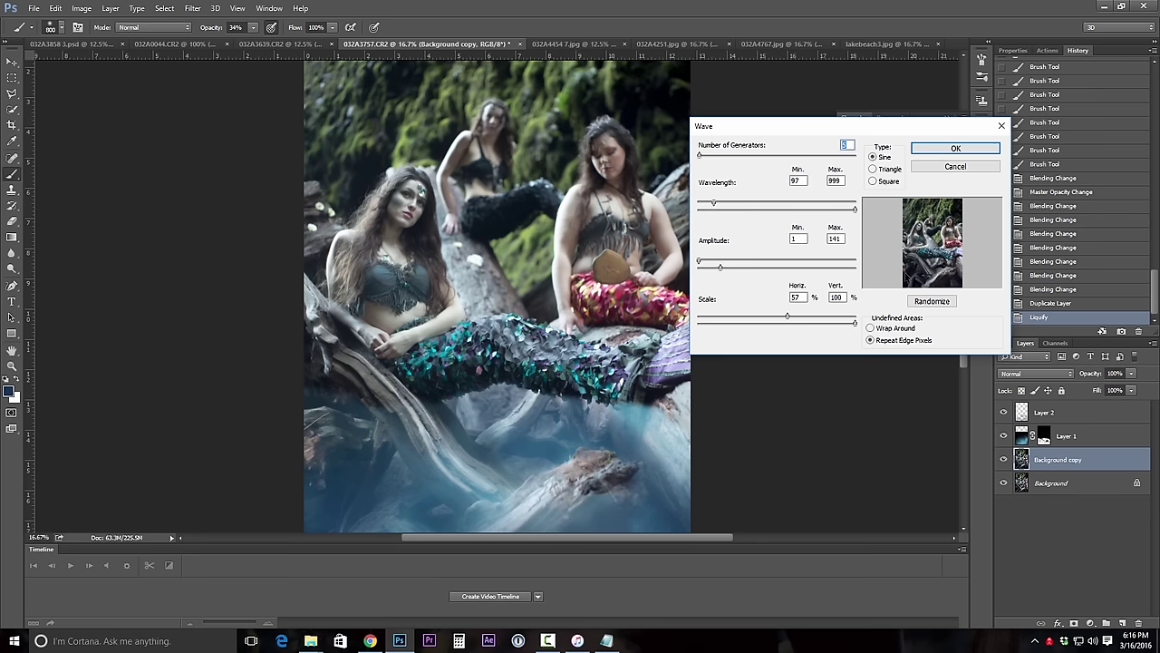
left_click_drag(709, 156, 700, 156)
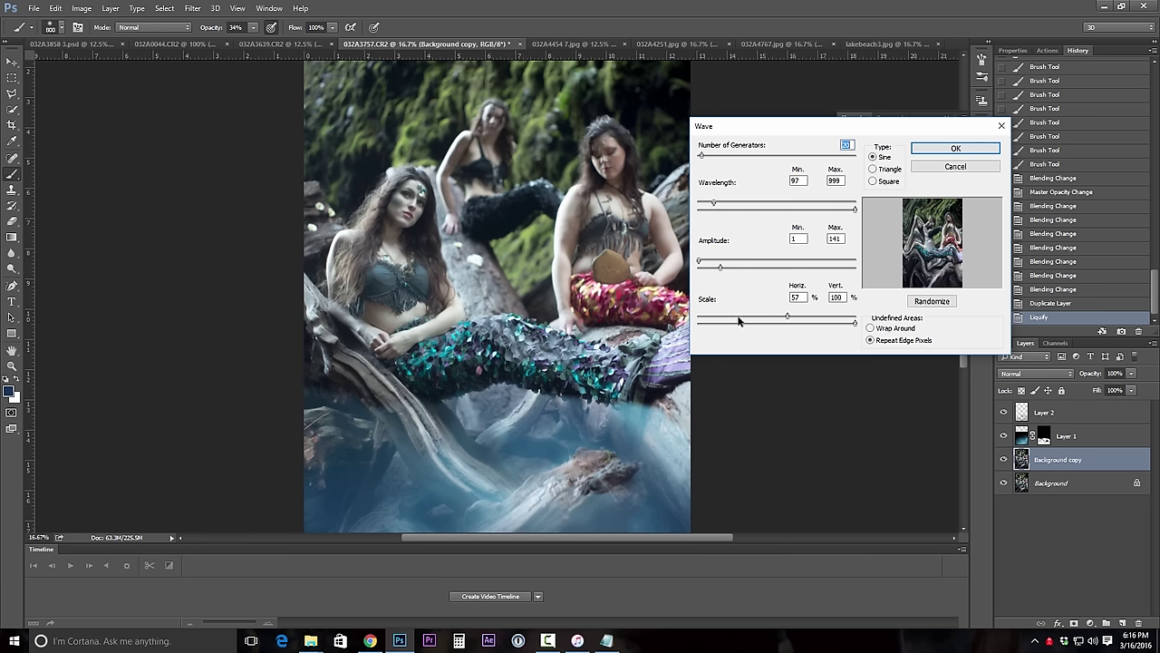
left_click_drag(790, 317, 746, 317)
mouse_move(721, 267)
left_mouse_down()
mouse_move(713, 276)
mouse_move(694, 260)
mouse_move(711, 266)
mouse_move(700, 269)
left_mouse_up()
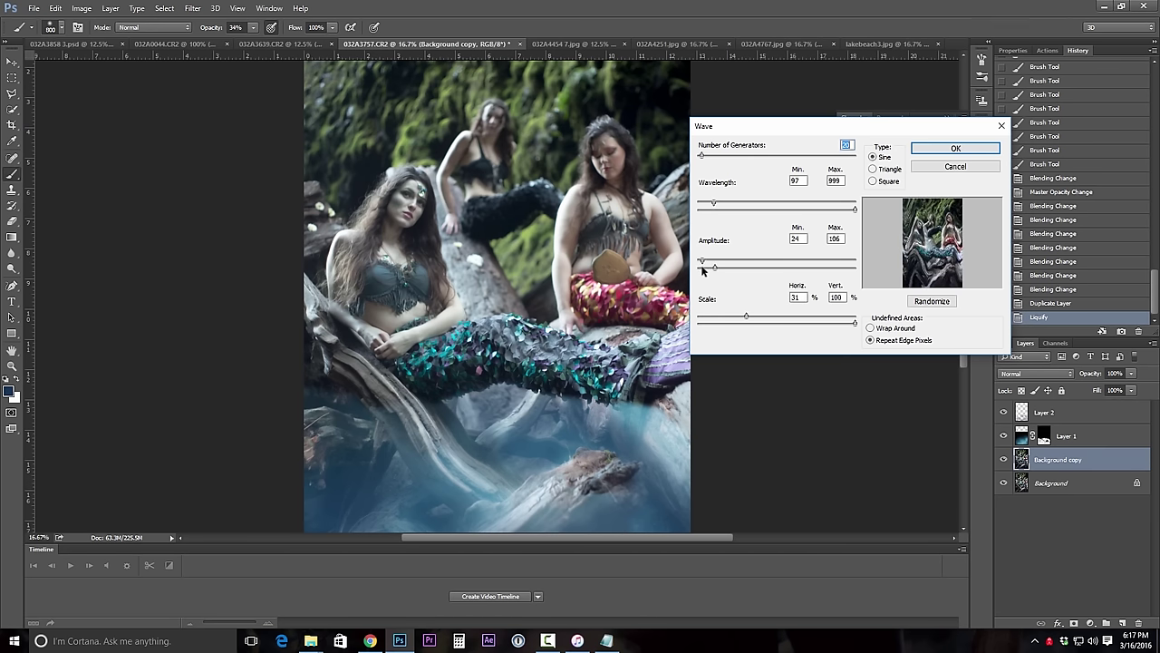
left_click_drag(716, 205, 711, 207)
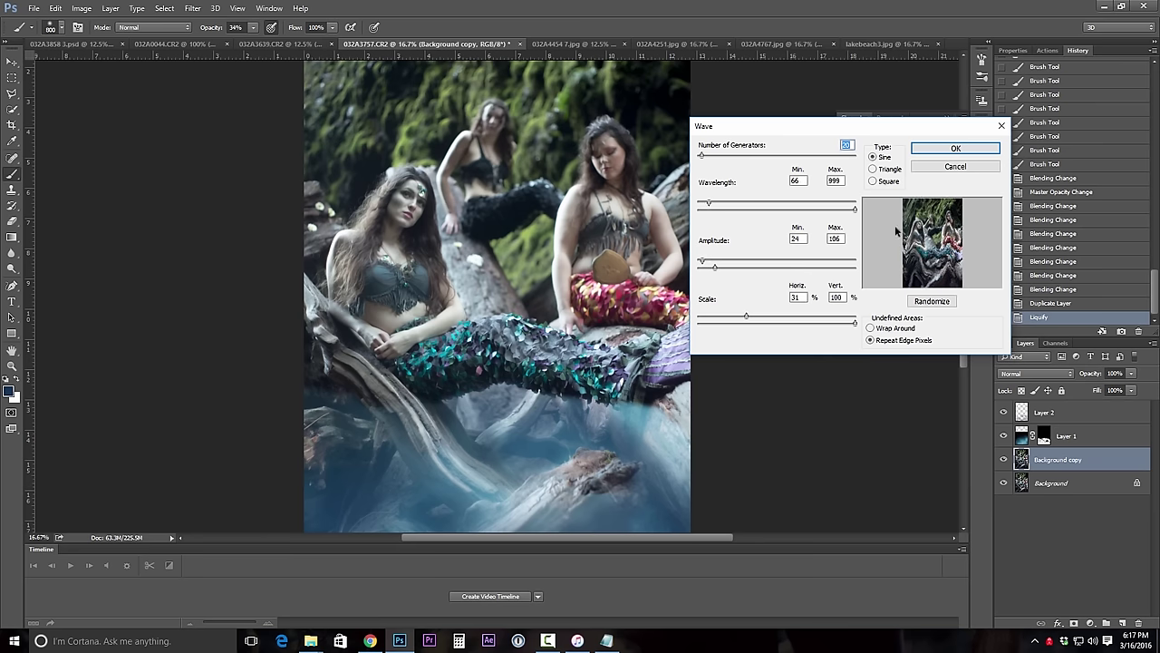
left_click(953, 149)
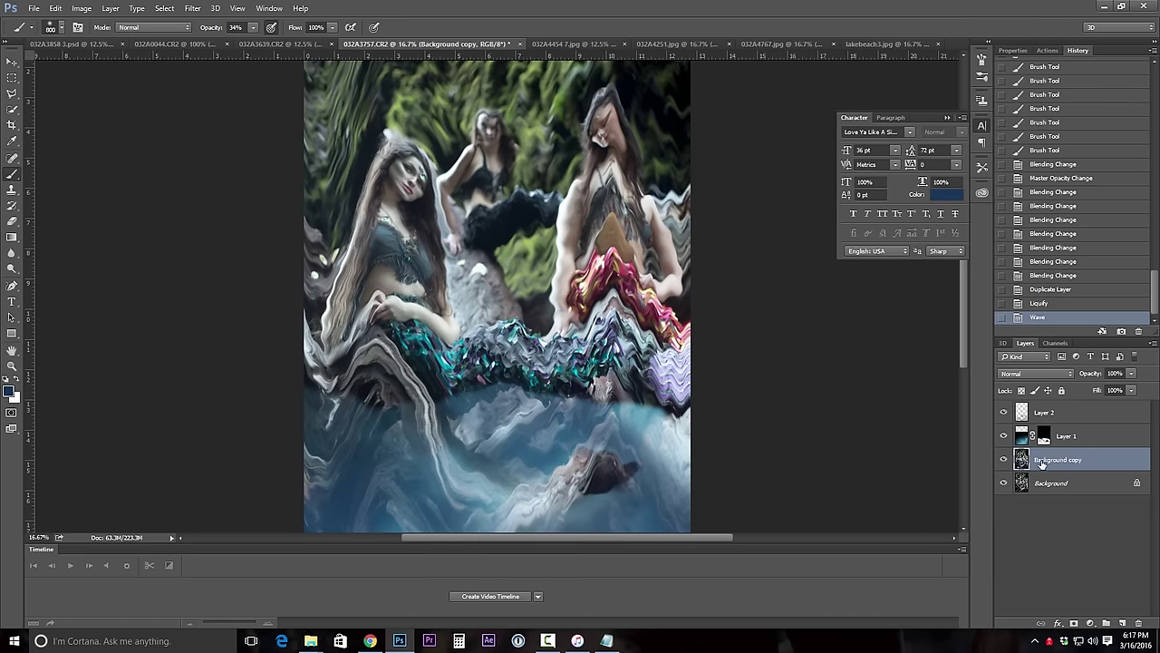
Step: Undo the last Wave and reapply it to the Background copy with fewer generators, minimum wavelength 840, maximum 999 and horizontal scale 19%
left_click(1039, 302)
key("ctrl+alt+f")
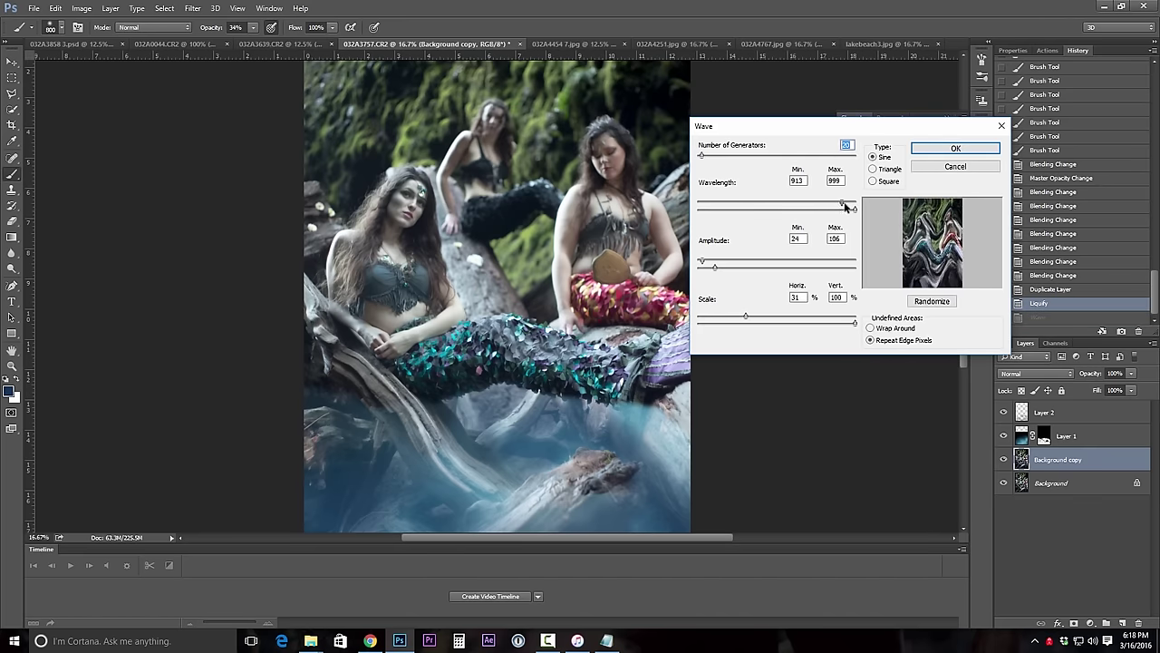
left_click_drag(700, 158, 701, 160)
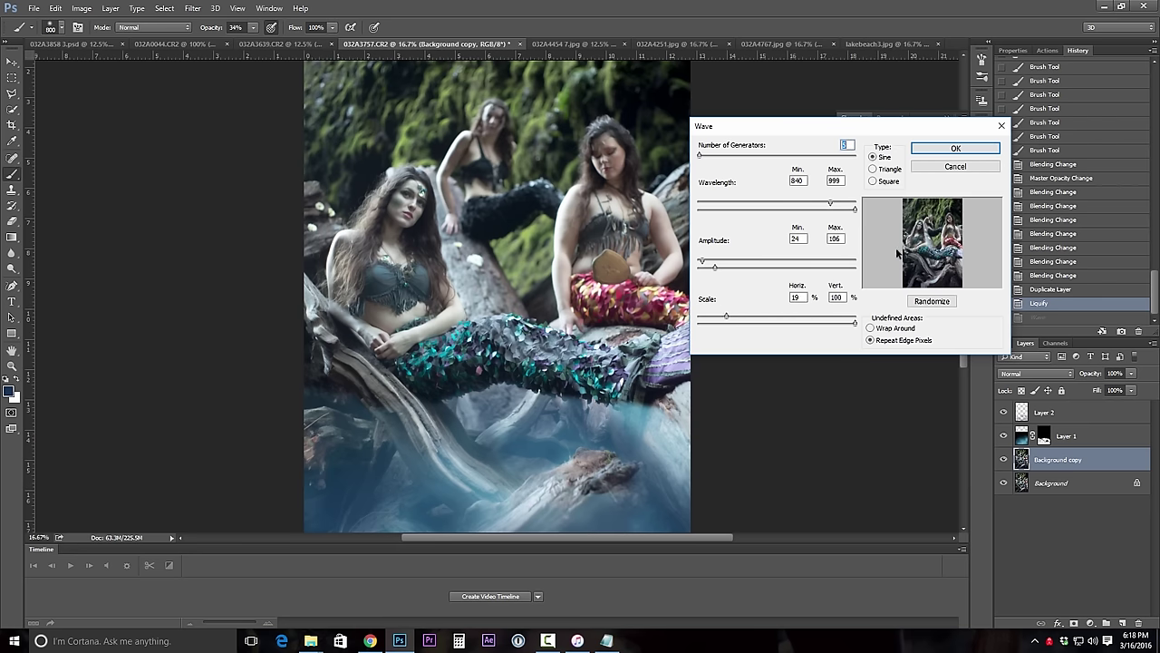
left_click(947, 148)
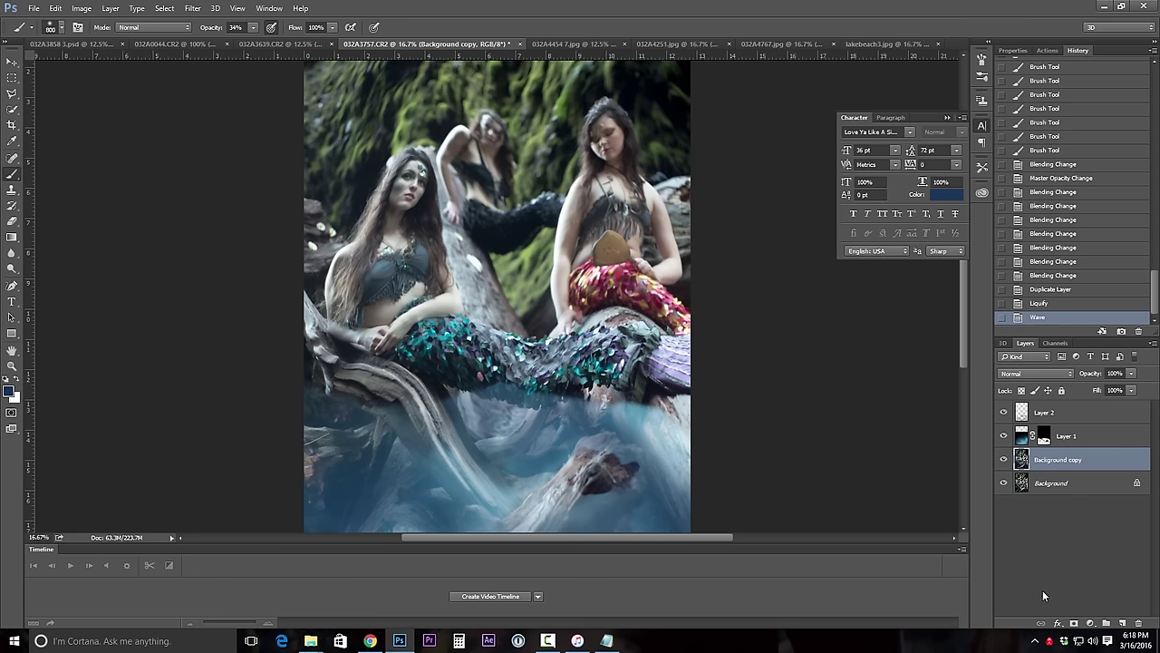
Step: Add a layer mask to the Background copy and paint black over the mermaids and cliff with a 1400 brush at 100% opacity
left_click(1073, 623)
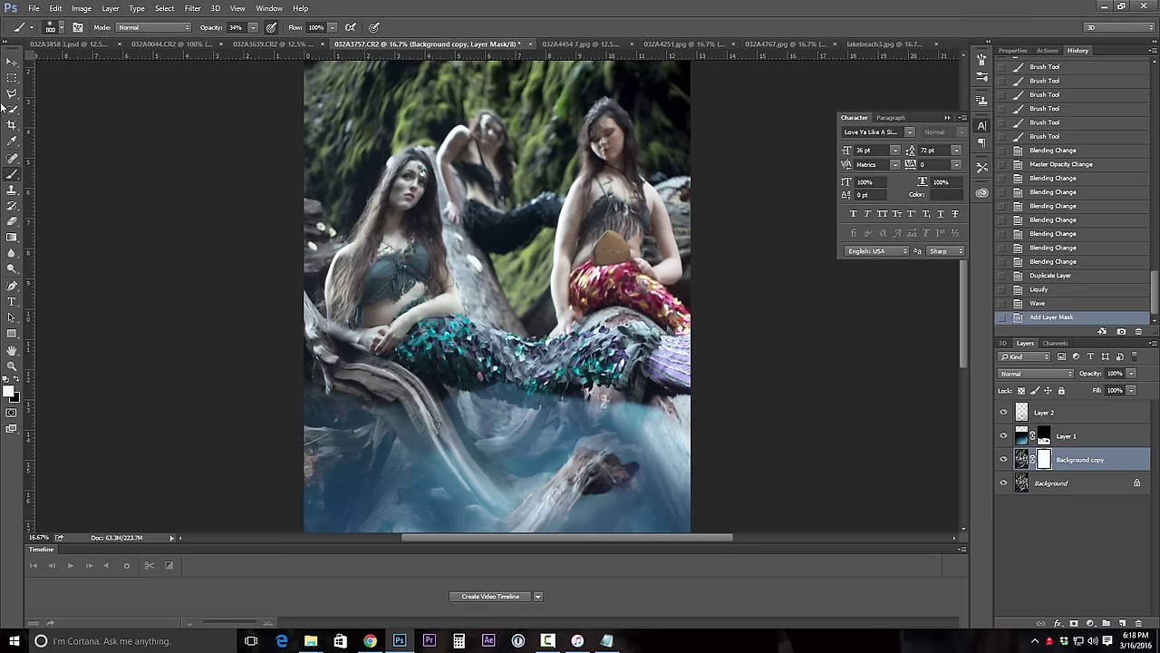
left_click(15, 380)
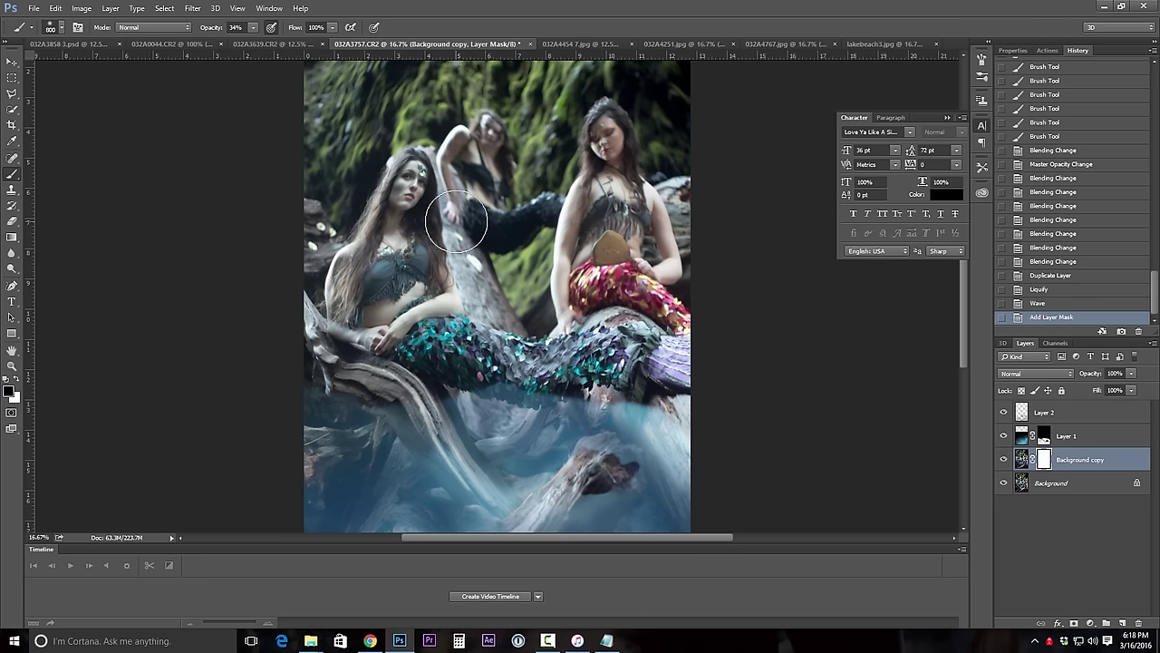
key("bracketright")
key("bracketright")
key("bracketright")
key("bracketright")
key("bracketright")
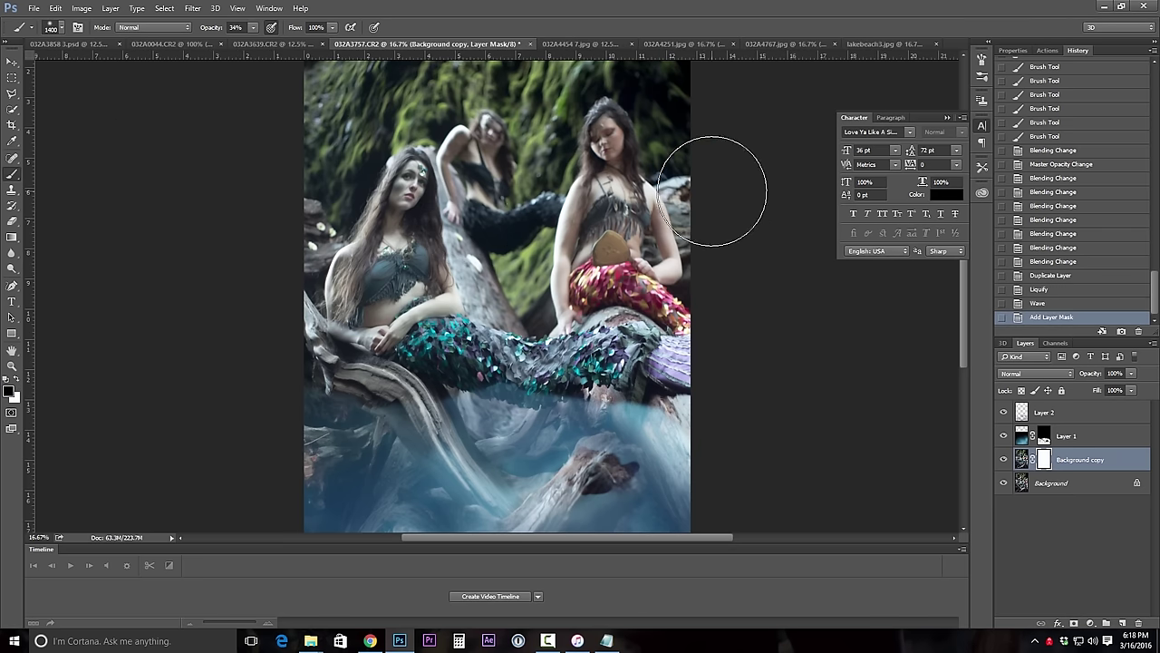
left_click(252, 28)
left_click(298, 41)
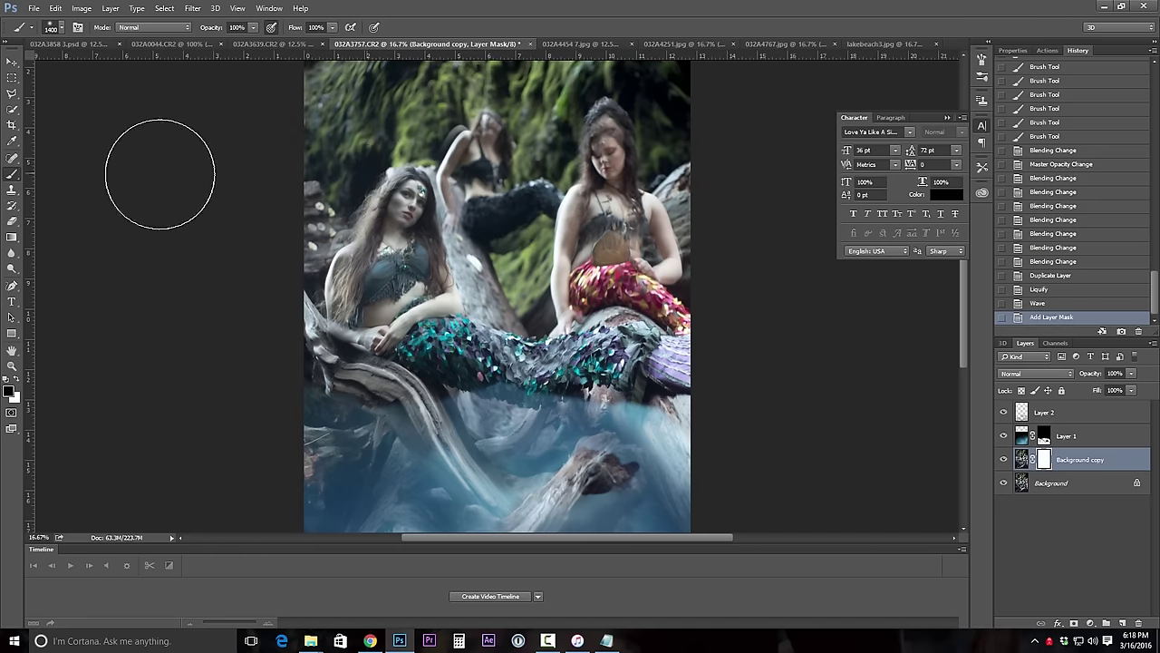
left_click_drag(362, 124, 595, 104)
key("ctrl+minus")
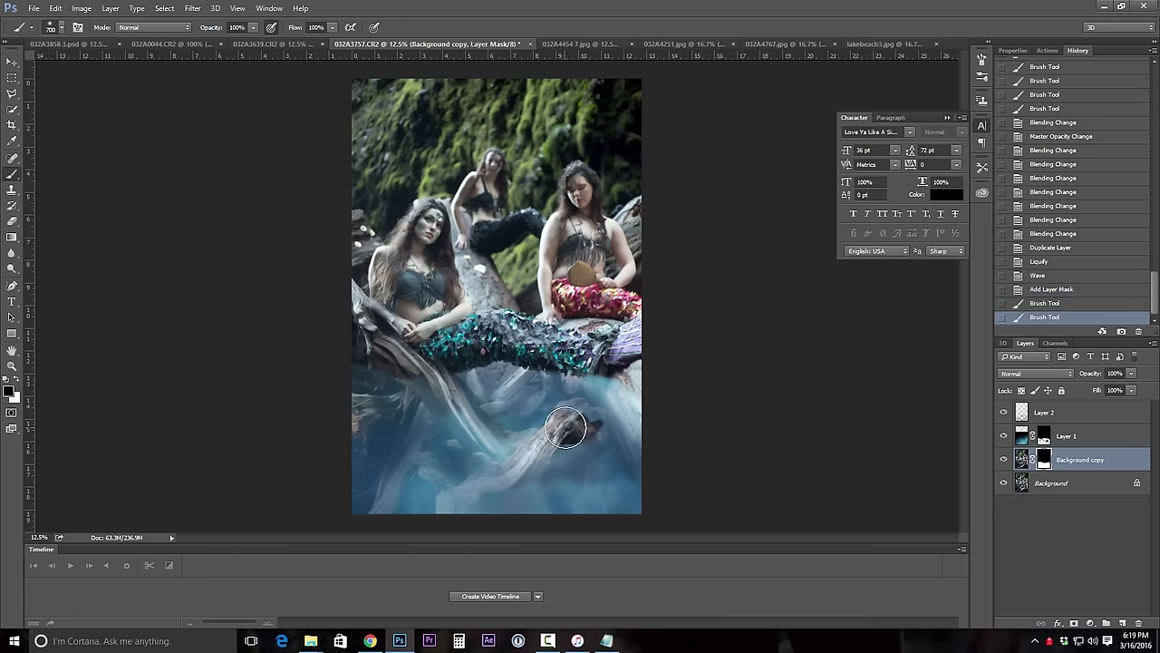
Step: Paint black on the mask over the broken end of the submerged log with a 700 brush, toggling the last stroke to compare
left_click_drag(566, 427, 583, 432)
left_click(580, 433)
left_click(585, 434)
left_click(589, 433)
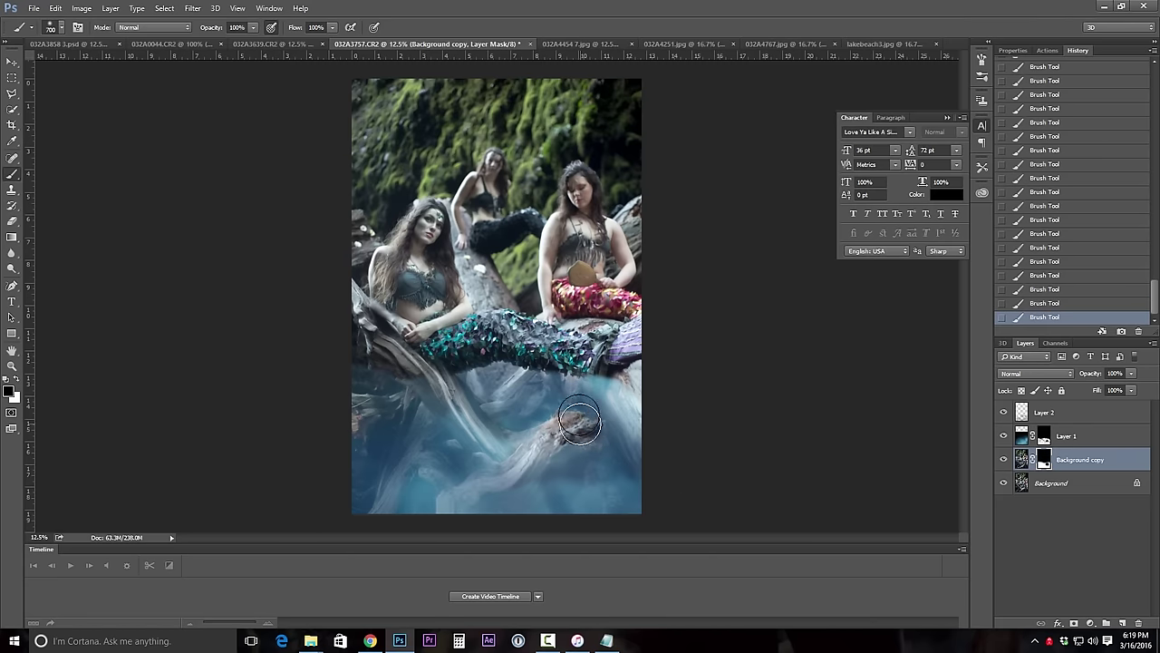
key("ctrl+z")
key("ctrl+z")
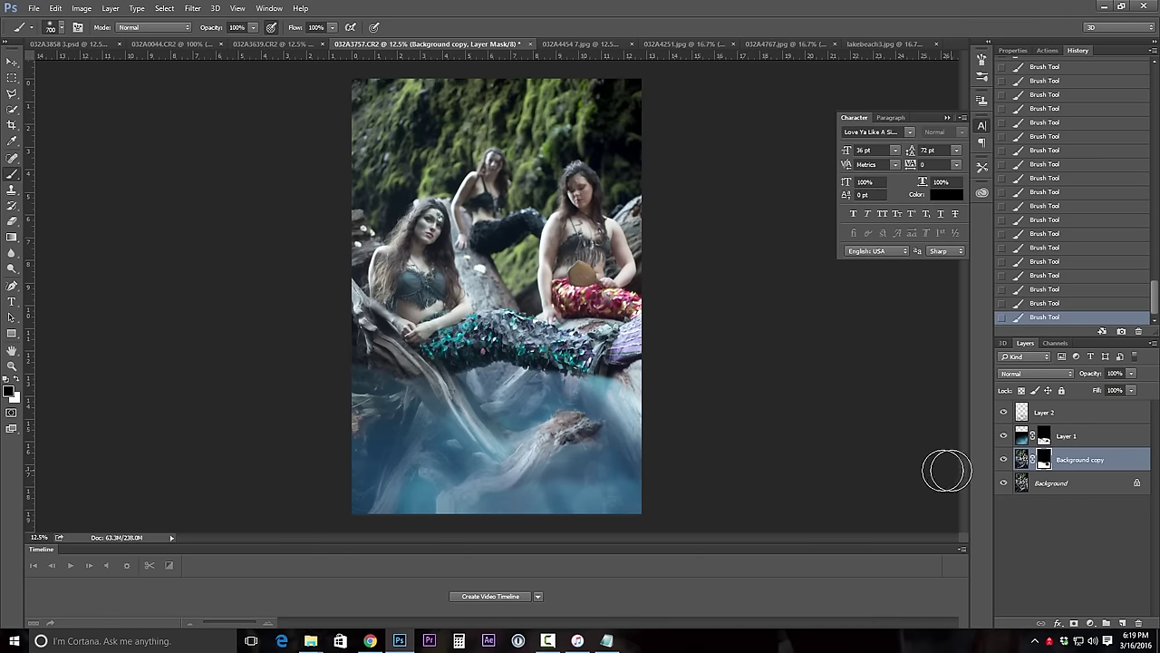
key("ctrl+z")
key("ctrl+z")
Step: Set the brush to size 1600 and 46% opacity and paint softly on the mask over the submerged logs
key("bracketright")
key("bracketright")
key("bracketright")
key("bracketright")
left_click(253, 29)
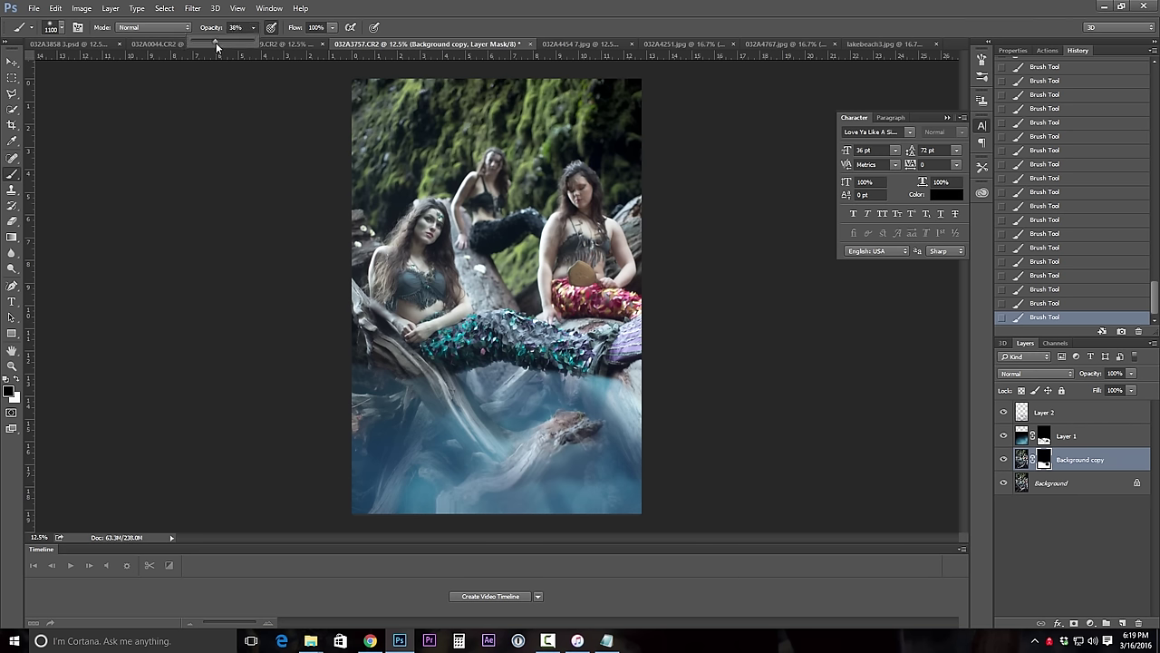
left_click(217, 43)
left_click(73, 468)
key("bracketright")
key("bracketright")
key("bracketright")
mouse_move(600, 427)
left_mouse_down()
mouse_move(399, 441)
mouse_move(334, 471)
mouse_move(373, 484)
mouse_move(619, 491)
mouse_move(531, 497)
mouse_move(373, 455)
mouse_move(491, 399)
mouse_move(362, 417)
mouse_move(403, 463)
mouse_move(464, 413)
mouse_move(515, 400)
mouse_move(495, 419)
mouse_move(484, 478)
mouse_move(636, 495)
mouse_move(642, 450)
mouse_move(596, 441)
left_mouse_up()
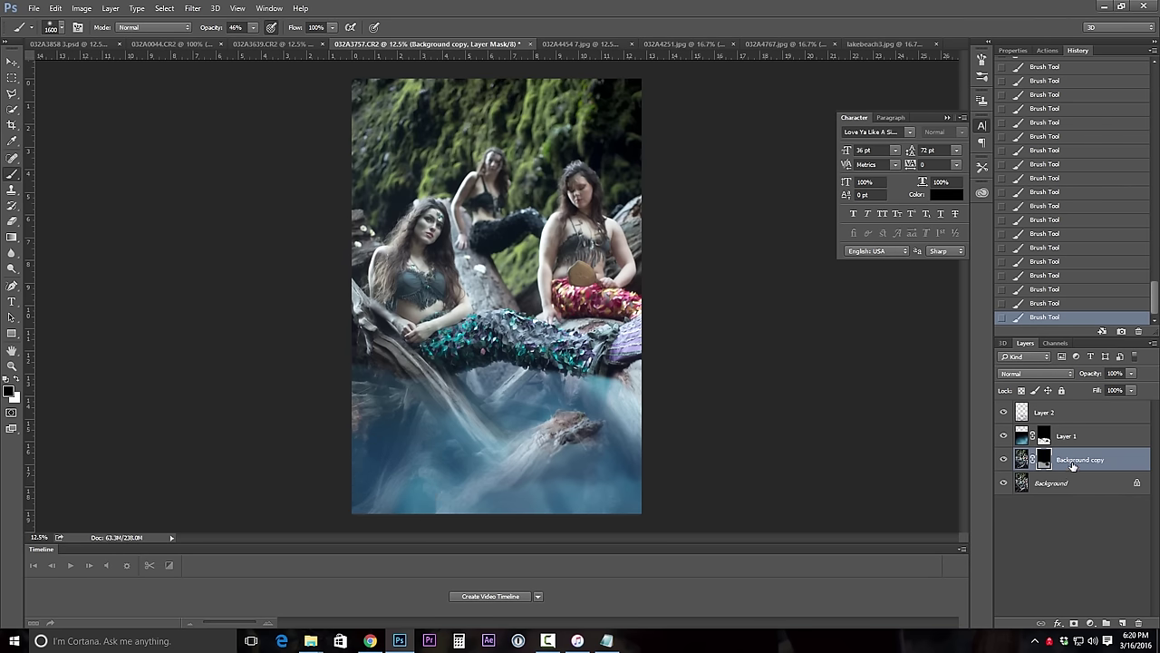
Step: Add a new layer at the top of the stack and paint dark blue over the lower water
left_click(1122, 624)
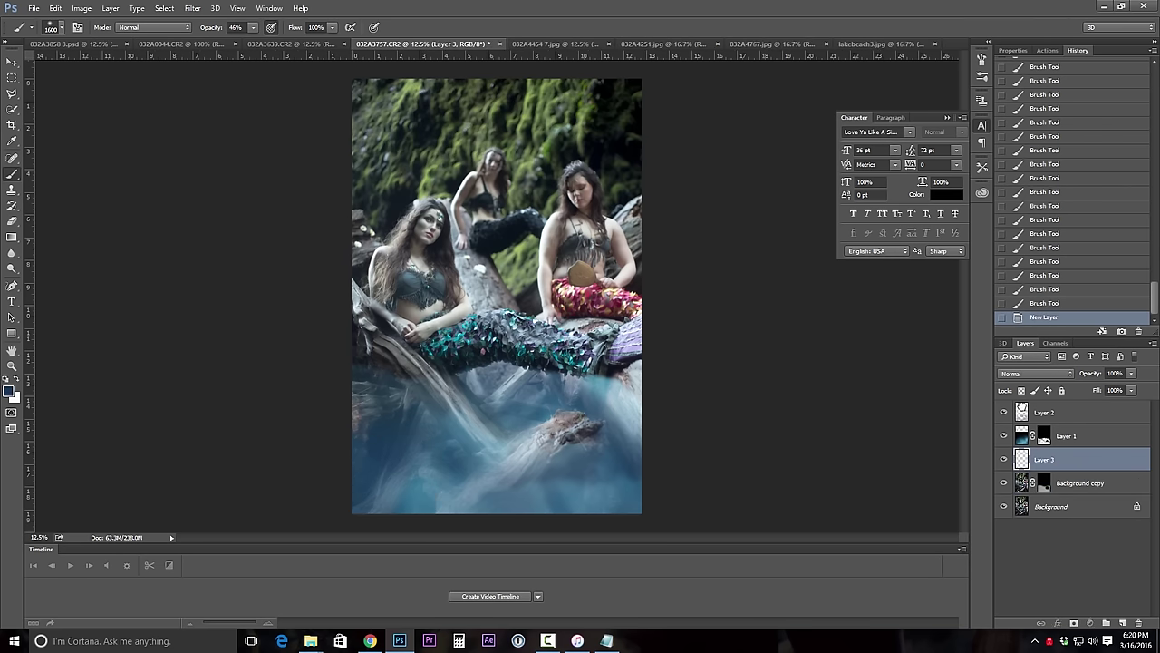
key("ctrl+shift+bracketright")
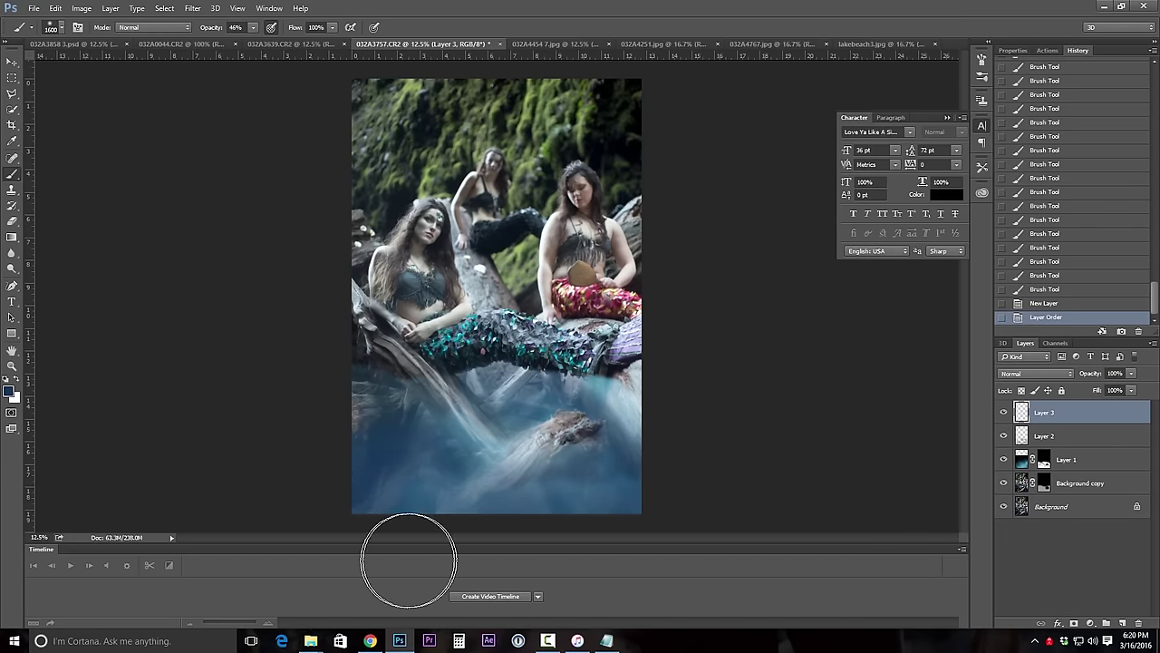
key("ctrl+]")
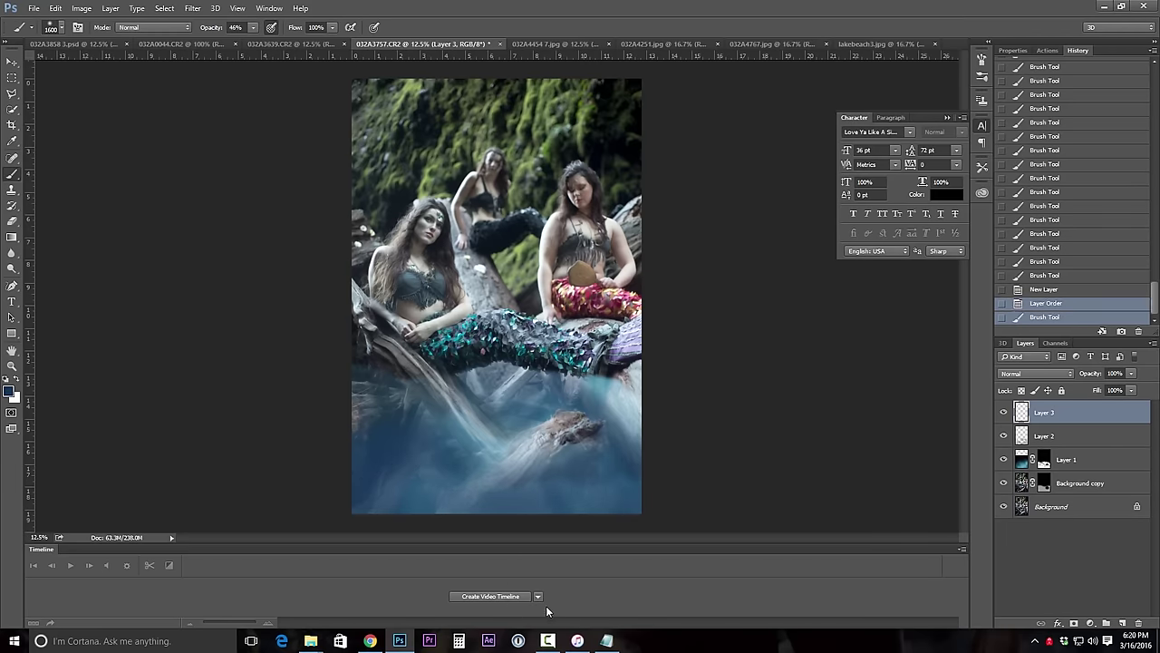
Step: Set the new blue layer's blend mode to Overlay at 100% opacity
left_click(1036, 373)
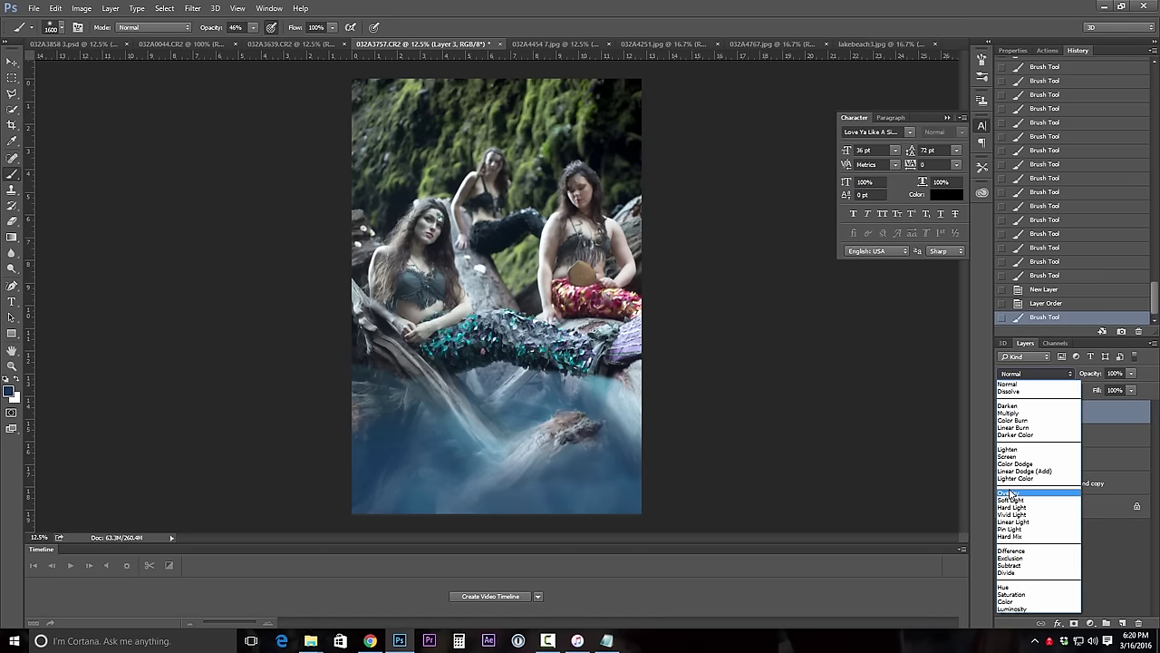
left_click(1011, 494)
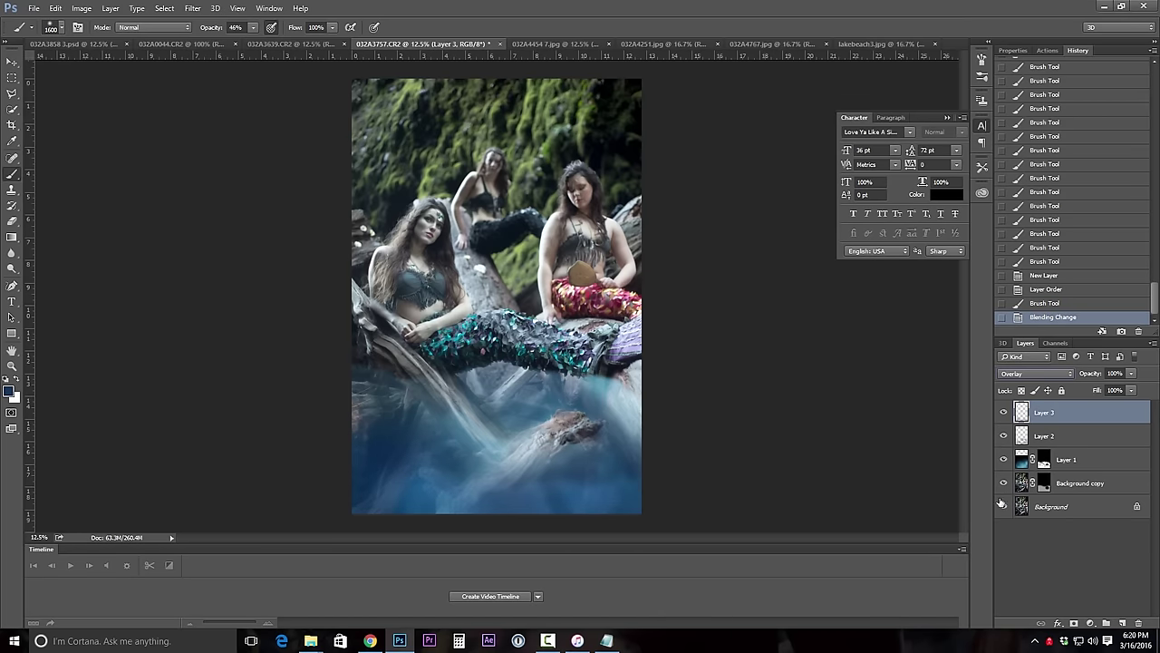
left_click_drag(1130, 376, 1135, 399)
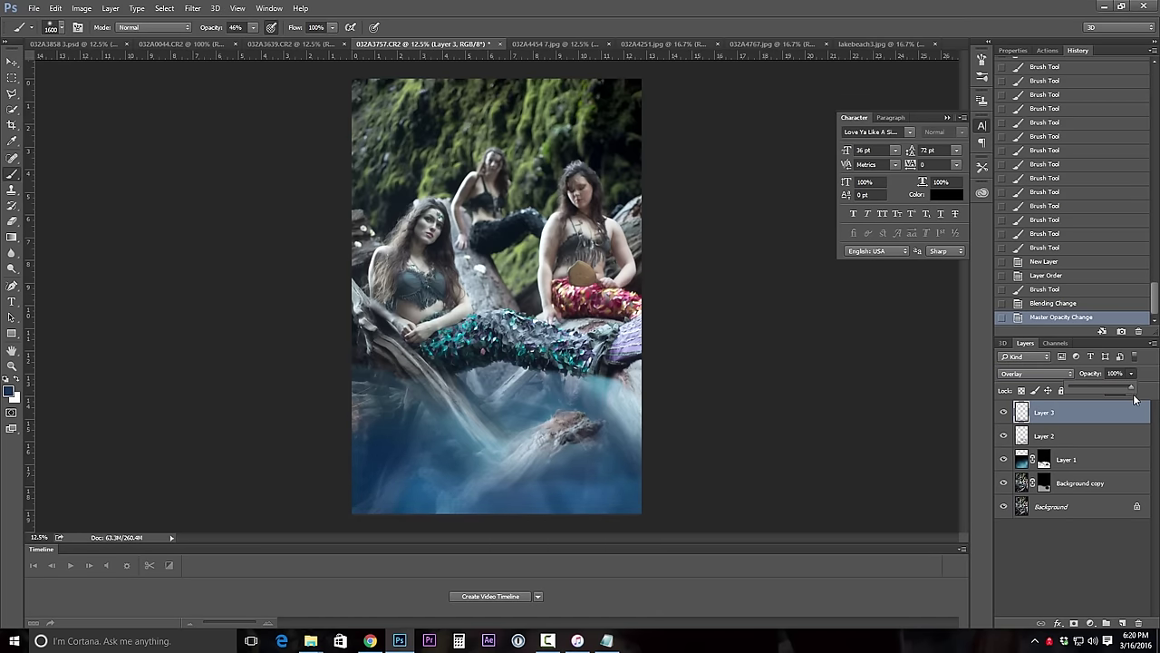
Step: Reduce the saturation of Layer 3 with a Hue/Saturation adjustment
left_click(1113, 584)
left_click(80, 9)
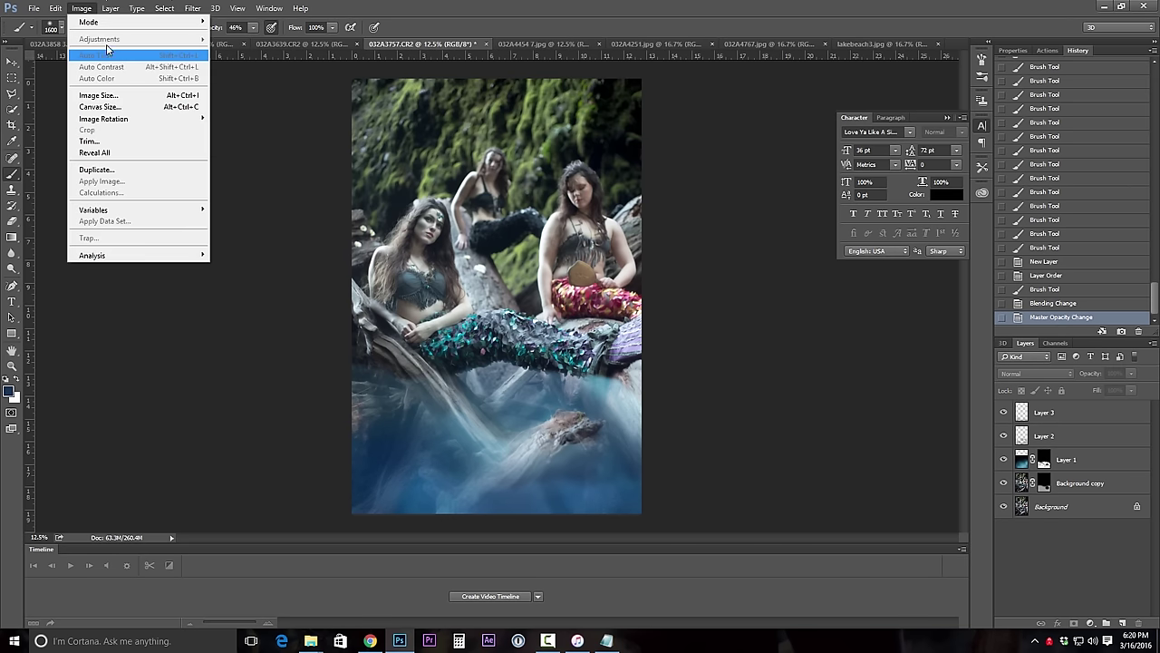
left_click(1084, 554)
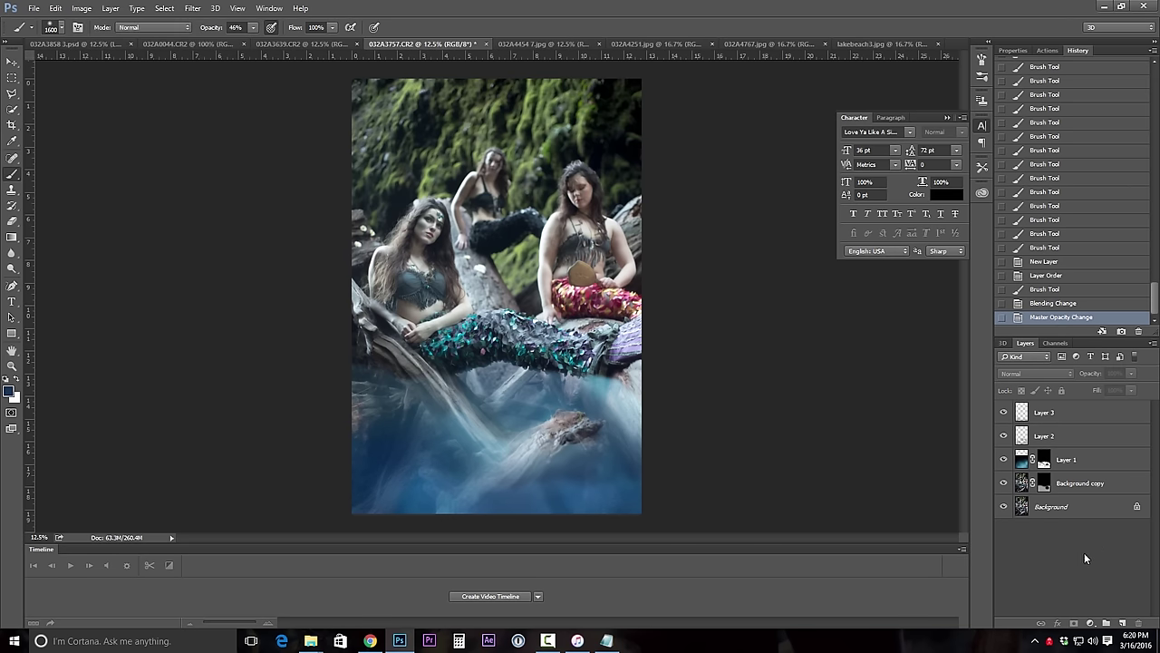
left_click(1029, 413)
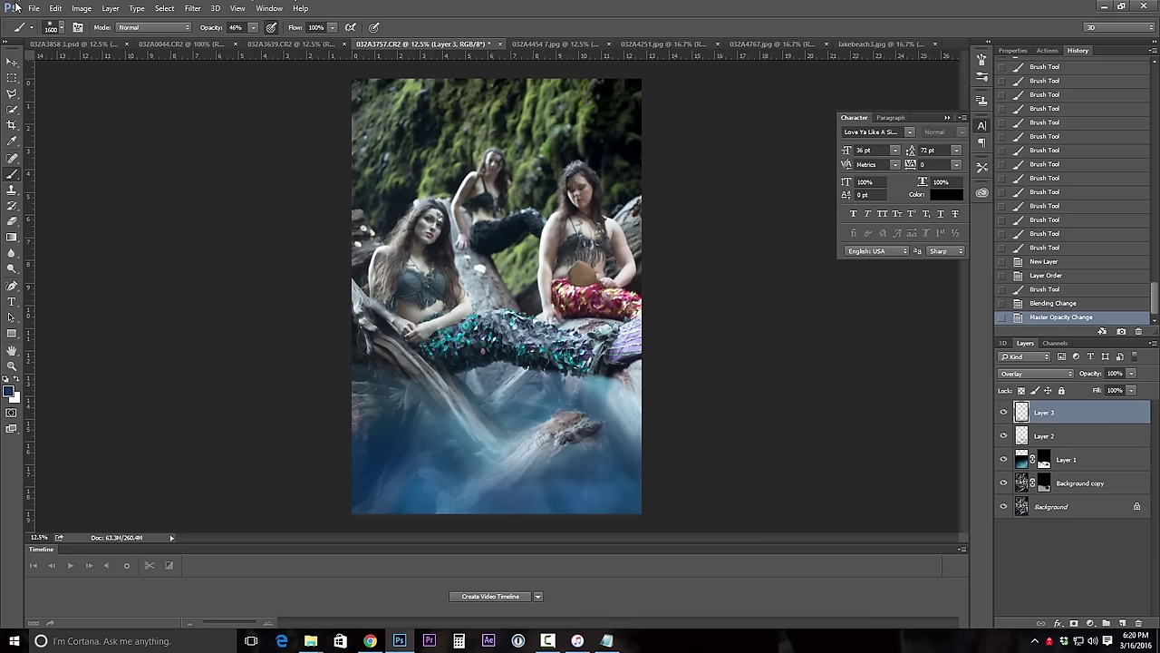
left_click(80, 9)
mouse_move(172, 41)
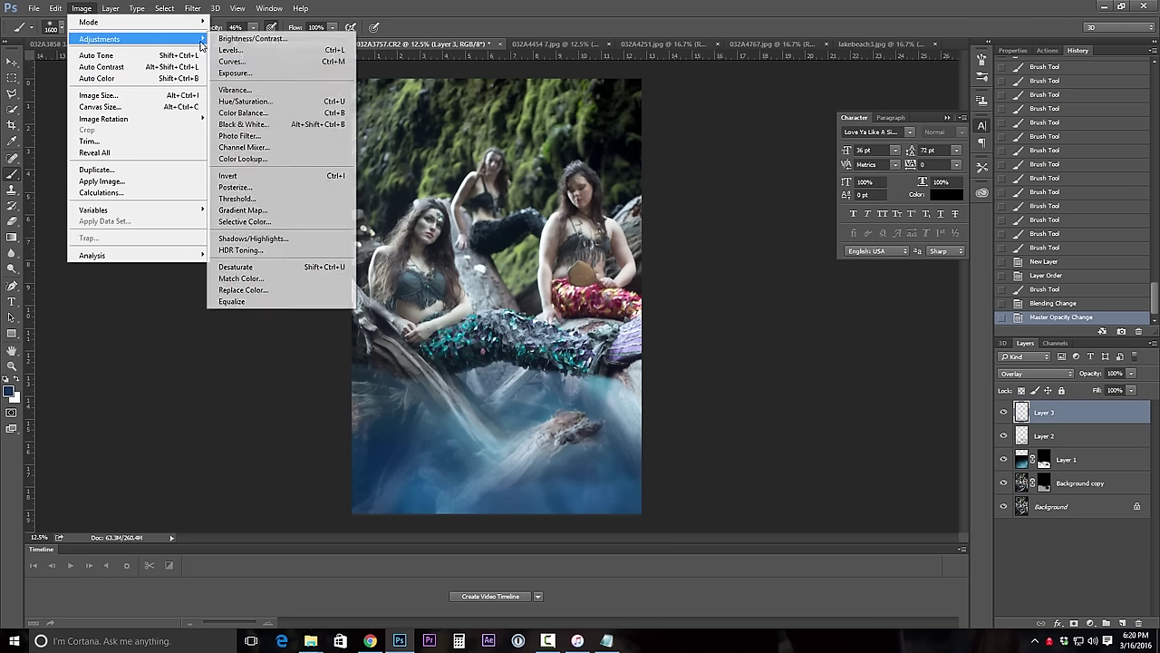
left_click(246, 100)
mouse_move(904, 253)
left_mouse_down()
mouse_move(865, 248)
mouse_move(949, 261)
mouse_move(892, 260)
left_mouse_up()
key("Return")
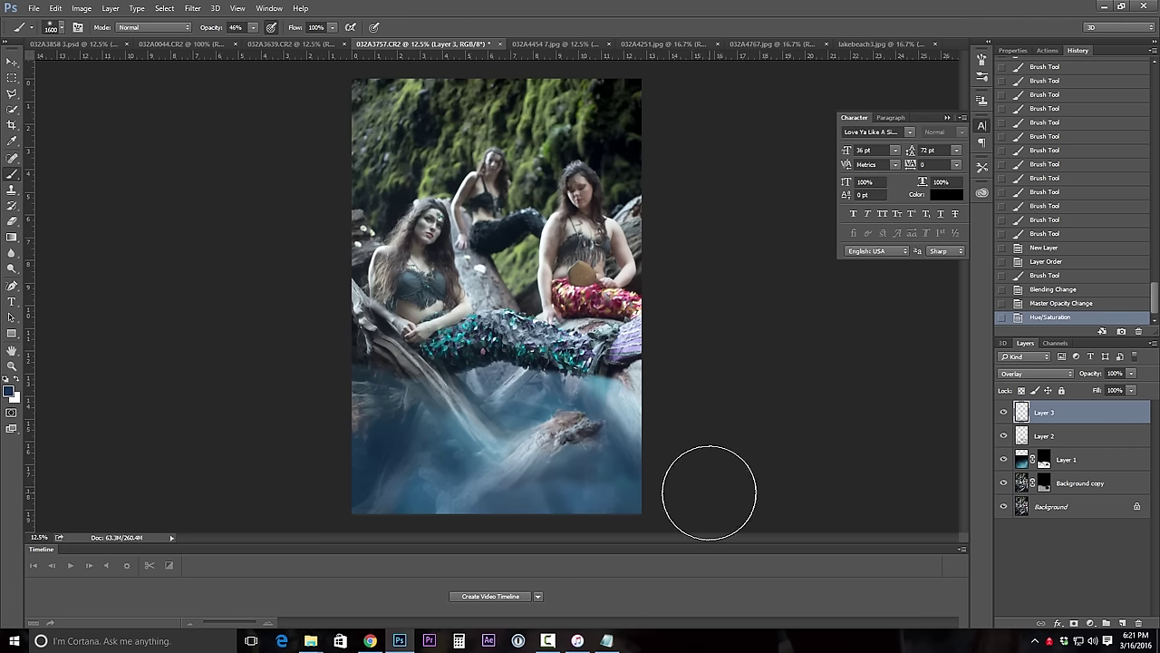
Step: Look through the open texture images, then copy the whole lakebeach3.jpg water photo and paste it into the mermaid image
left_click(638, 43)
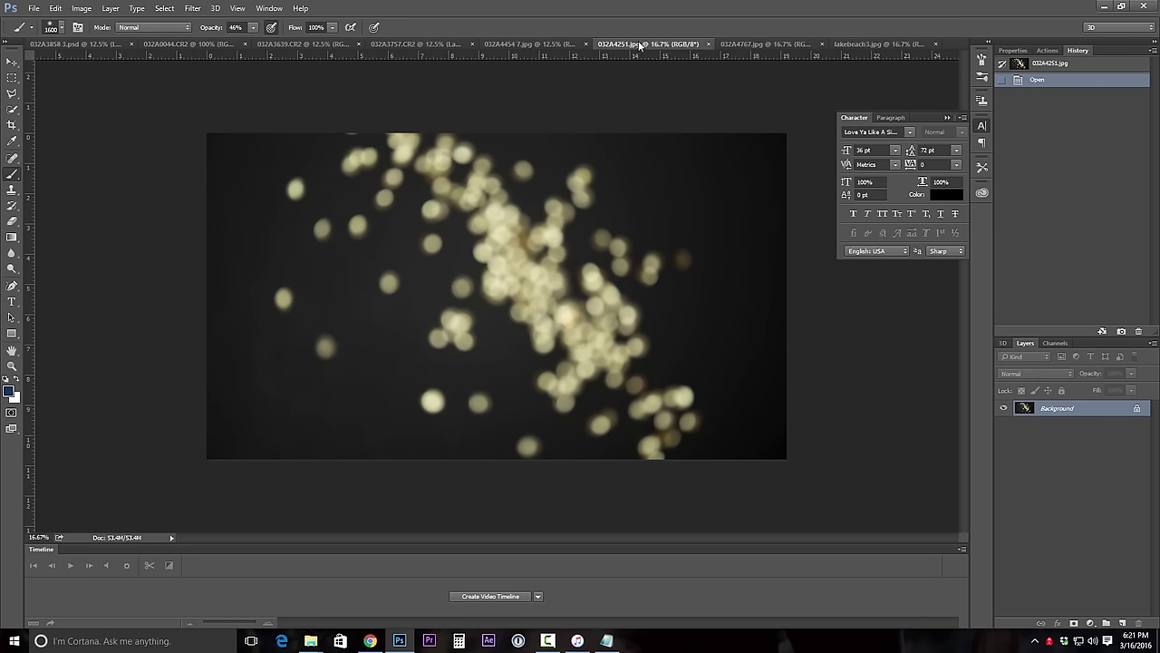
left_click(750, 43)
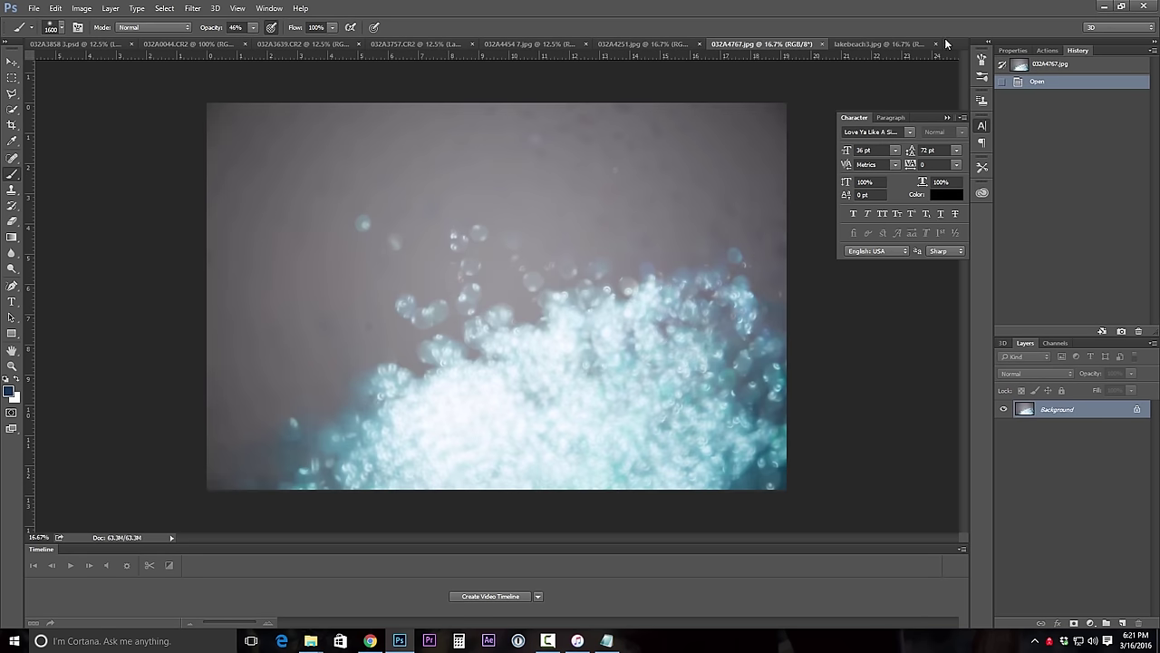
left_click(868, 44)
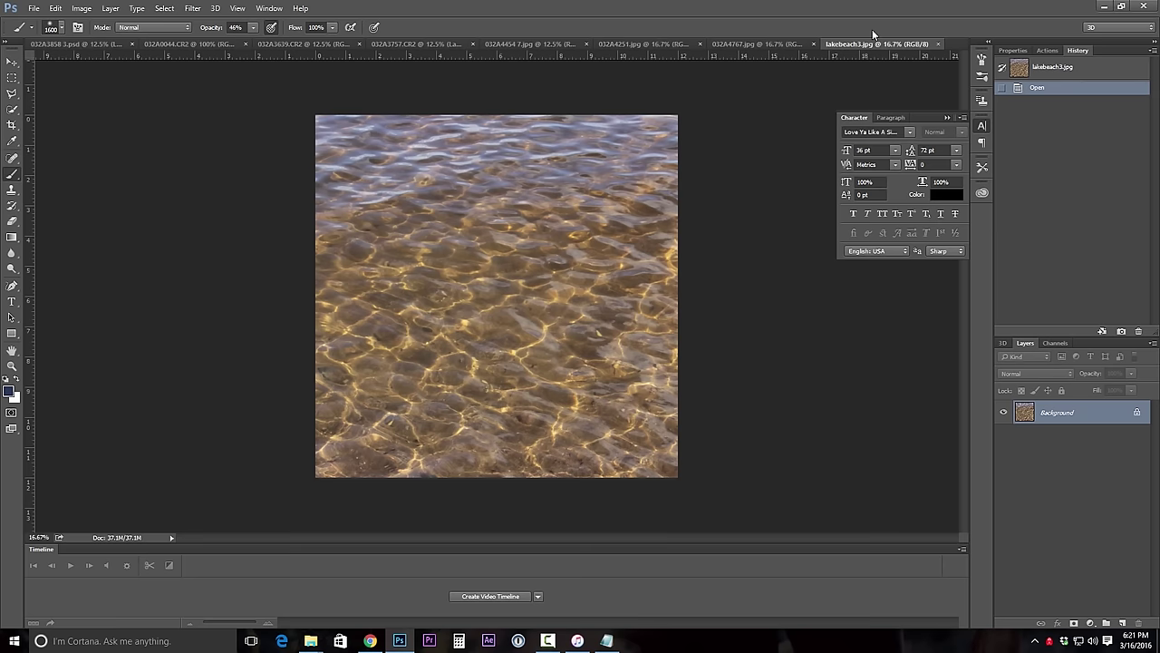
key("ctrl+a")
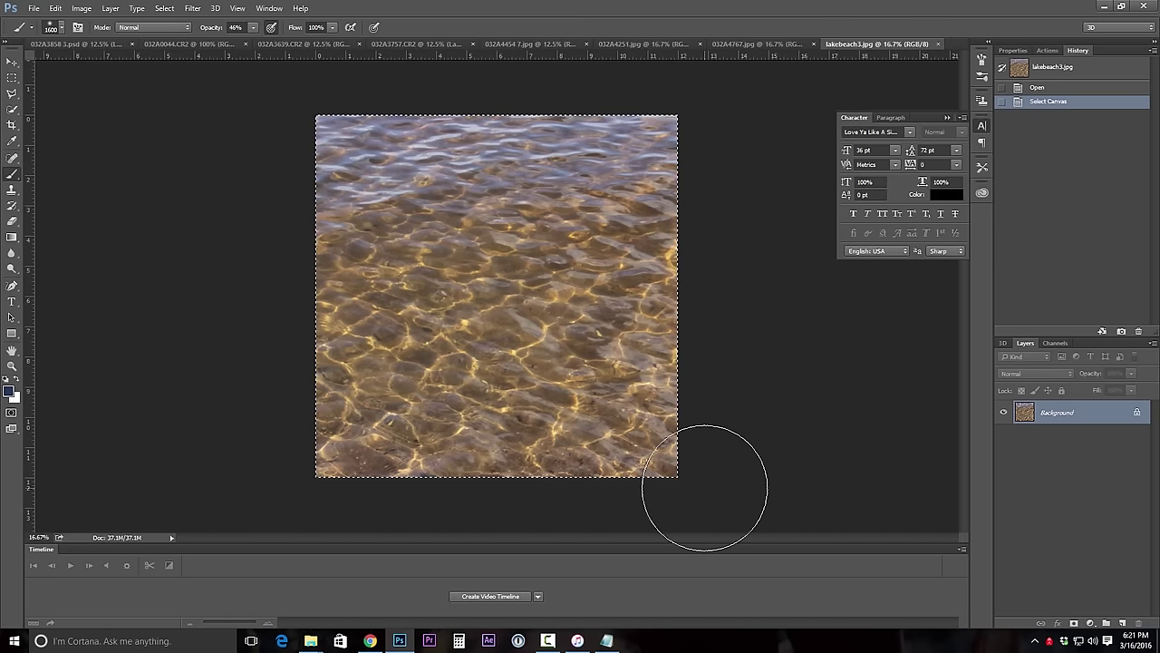
left_click(417, 43)
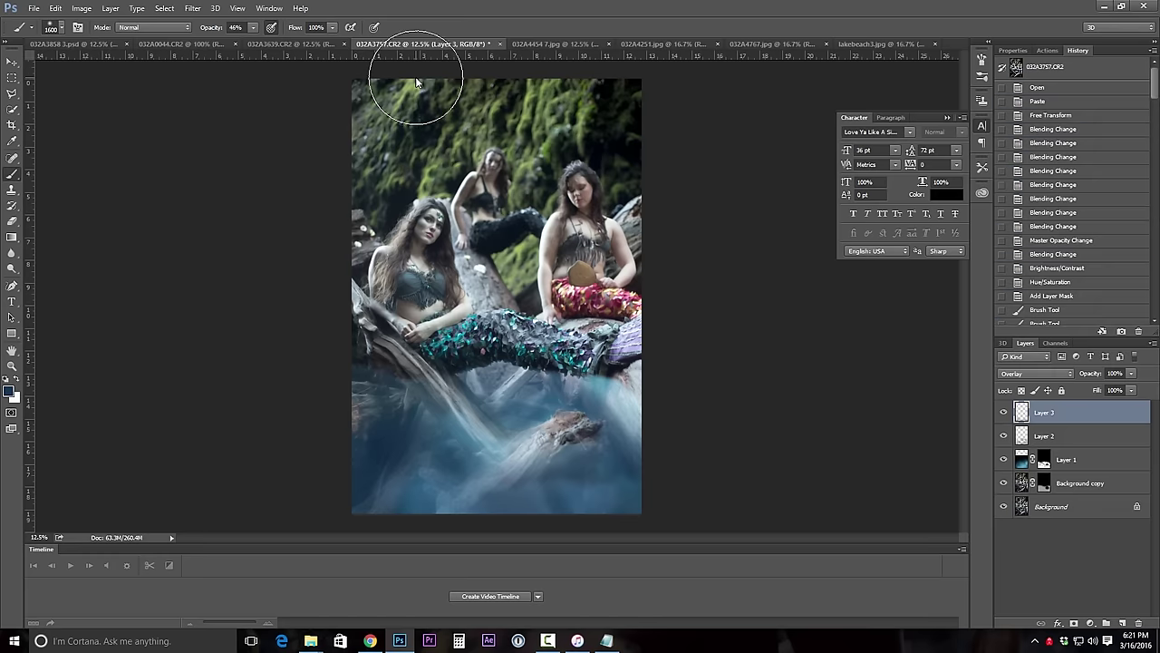
key("ctrl+v")
Step: Move the pasted water texture over the lower part of the image and scale it to 115.89% to span the full width
key("ctrl+t")
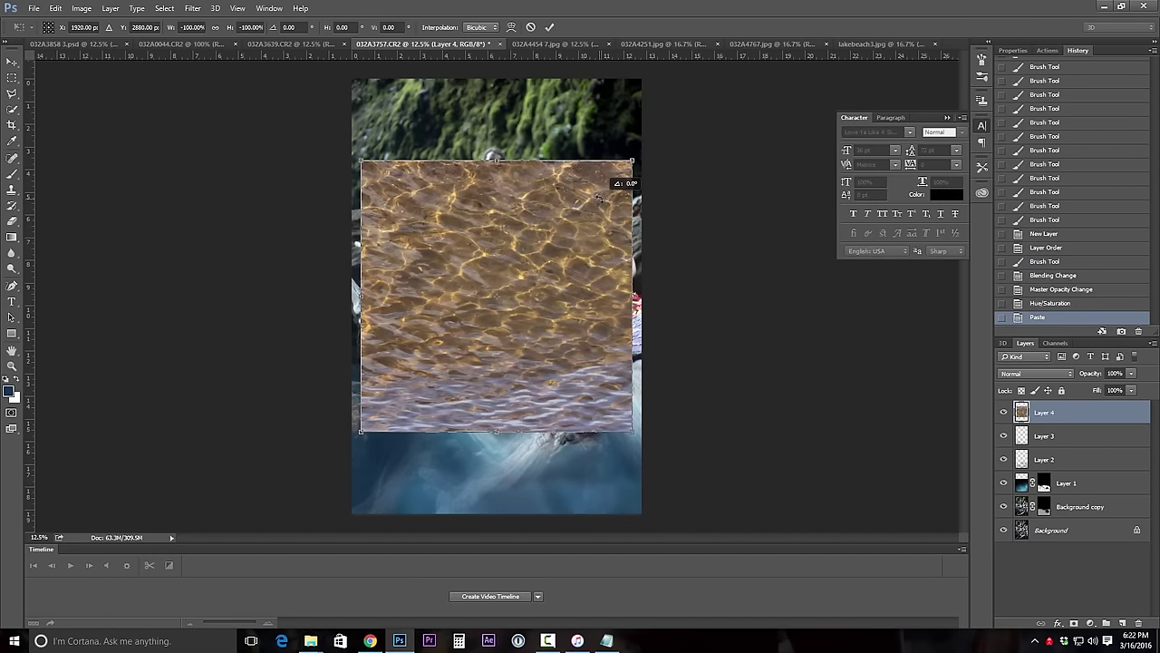
left_click_drag(494, 262, 490, 448)
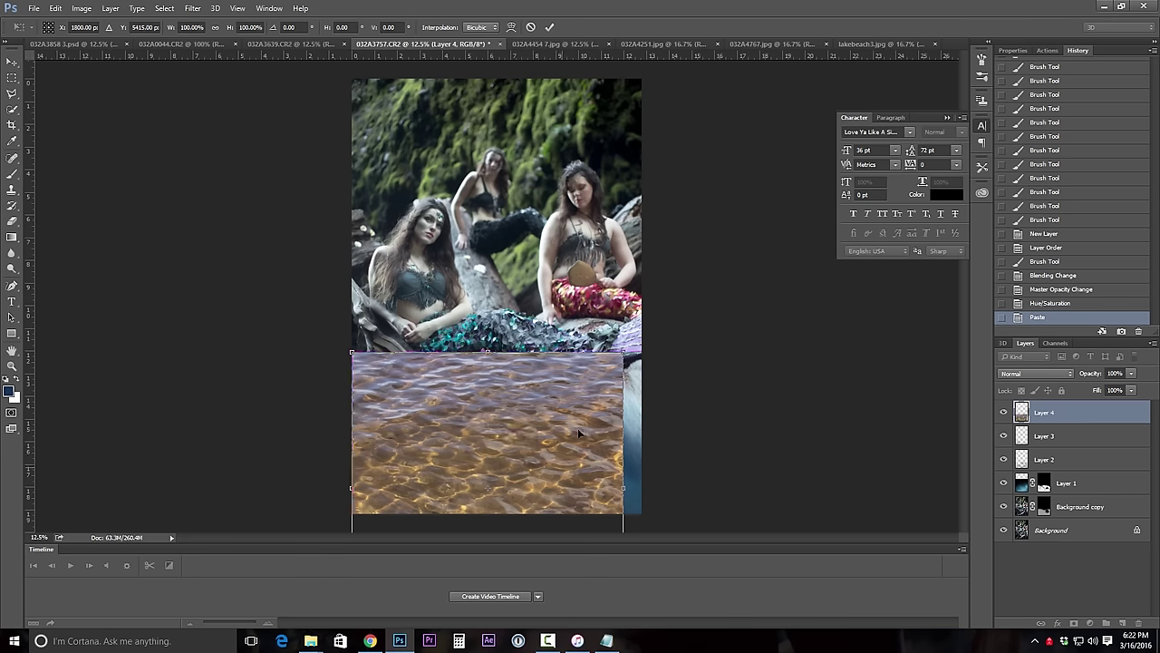
left_click_drag(624, 349, 544, 425)
right_click(513, 414)
left_click(771, 392)
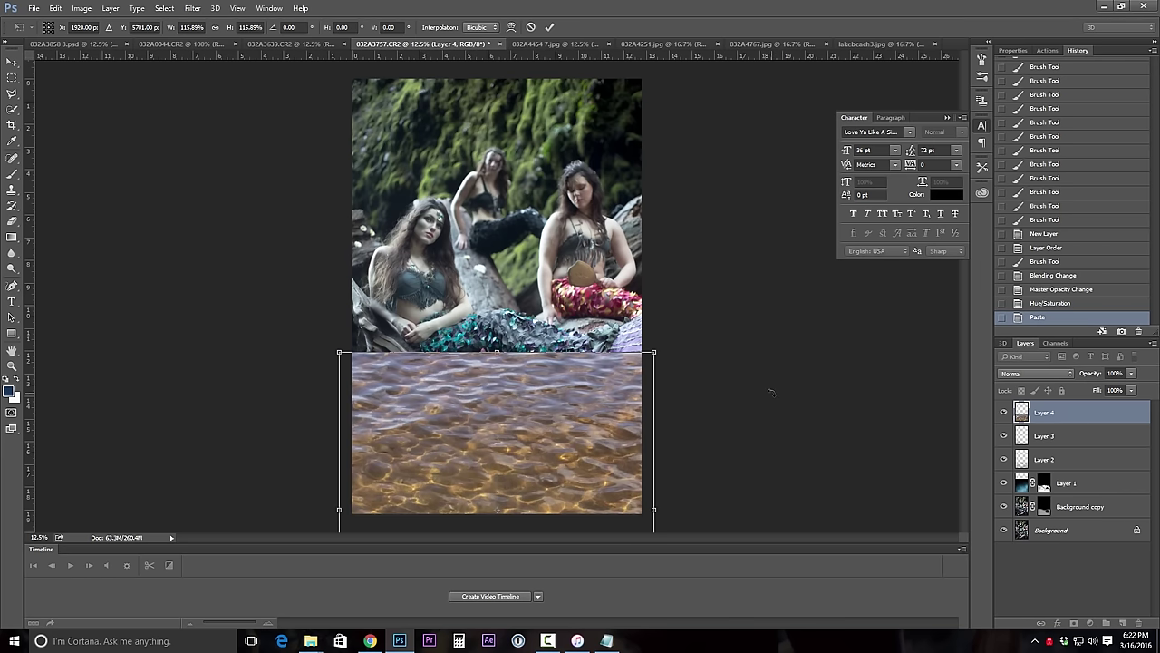
key("b")
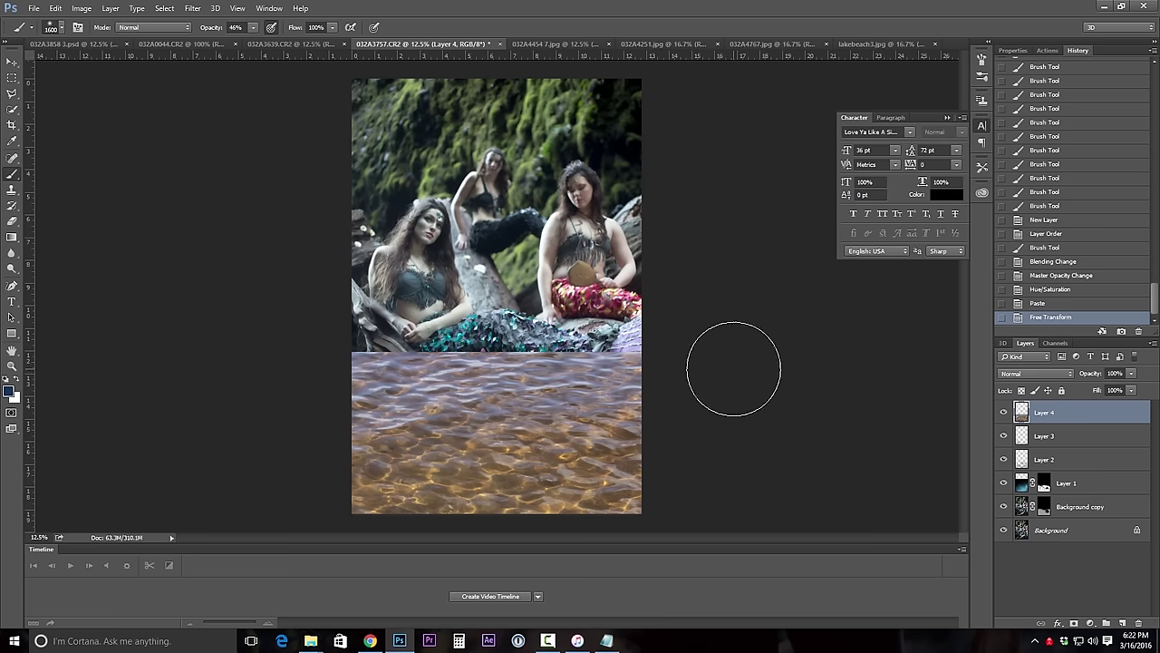
Step: Set the water texture layer to Overlay and apply Hue/Saturation with hue -9, saturation -44 and lightness -24
left_click(1048, 373)
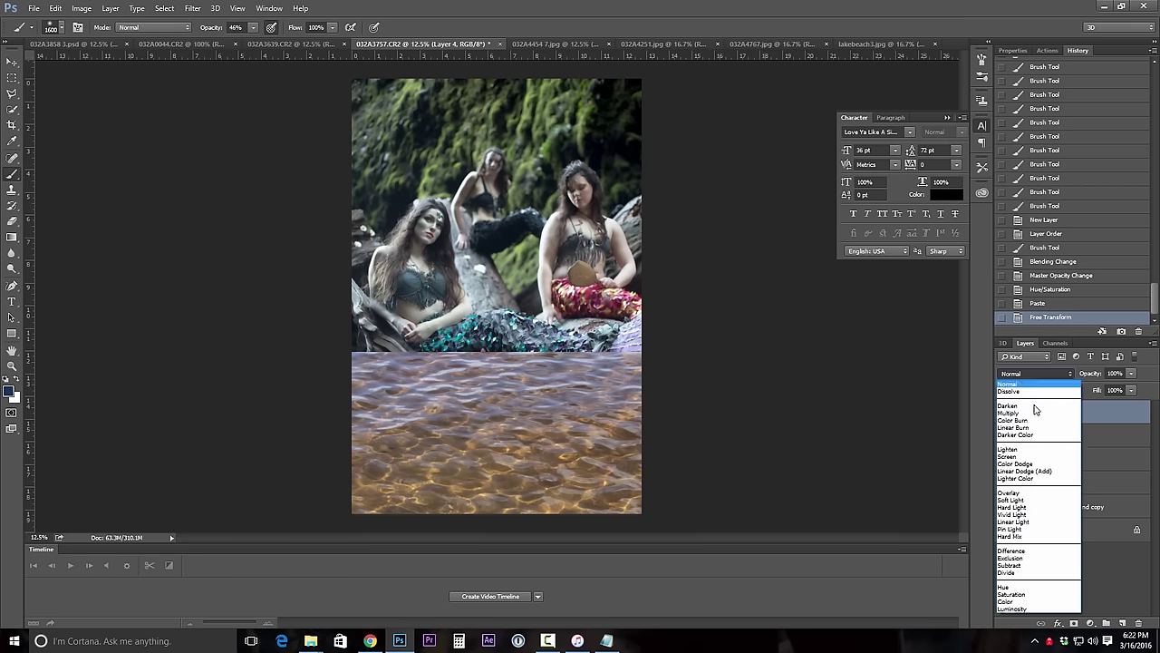
left_click(1010, 495)
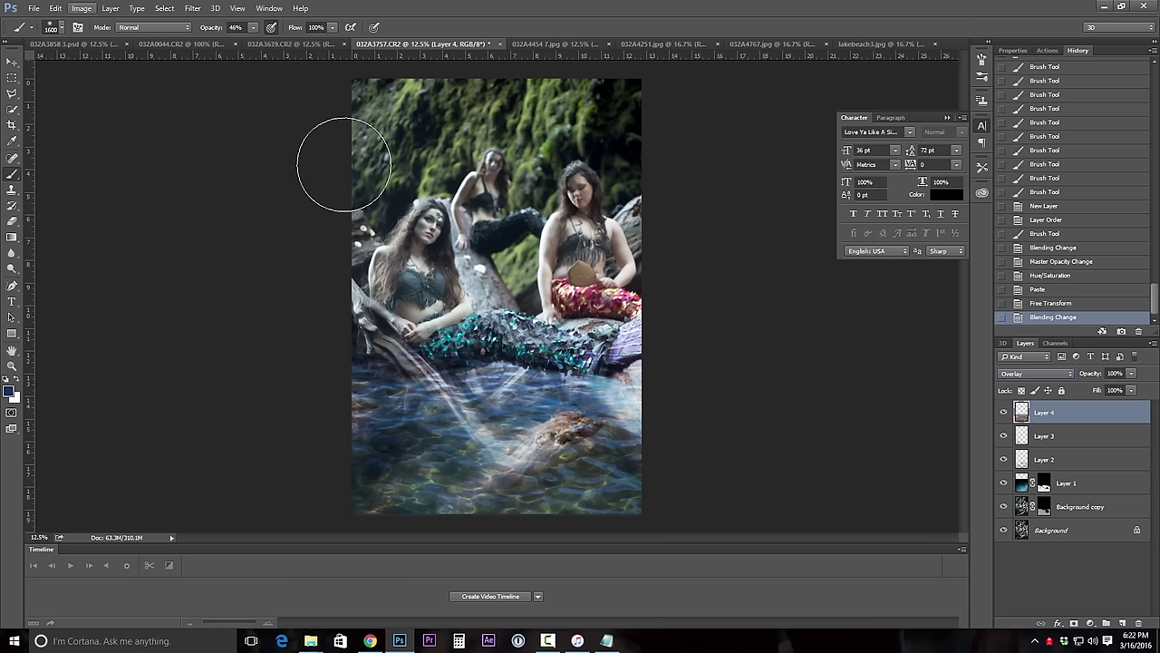
left_click(85, 12)
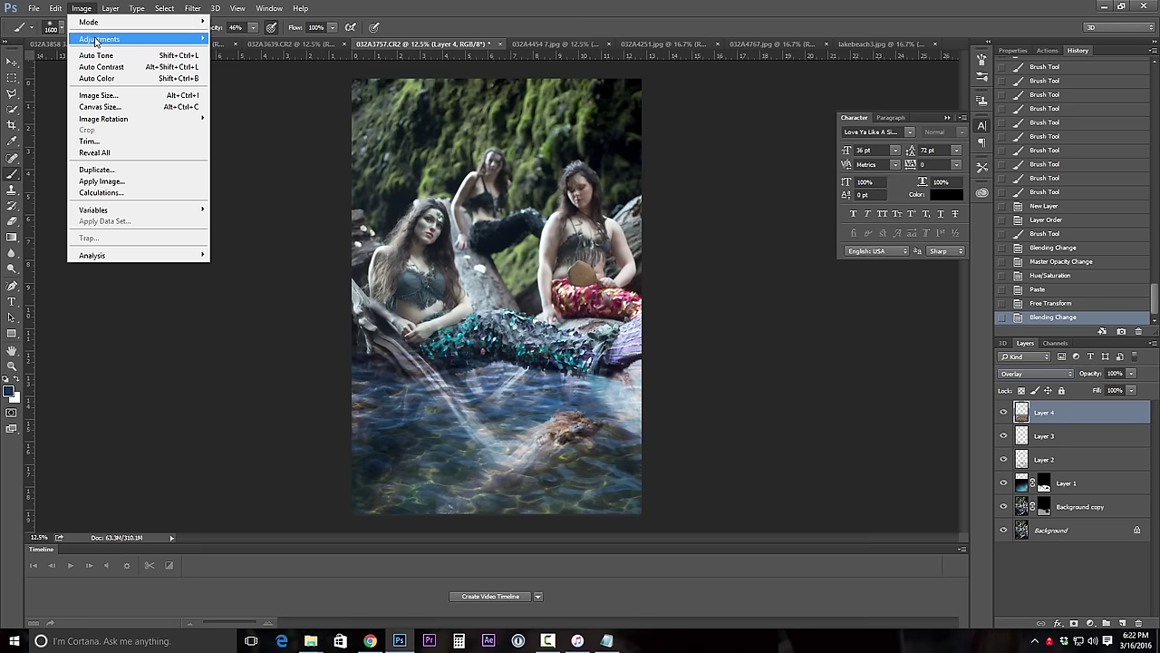
mouse_move(163, 39)
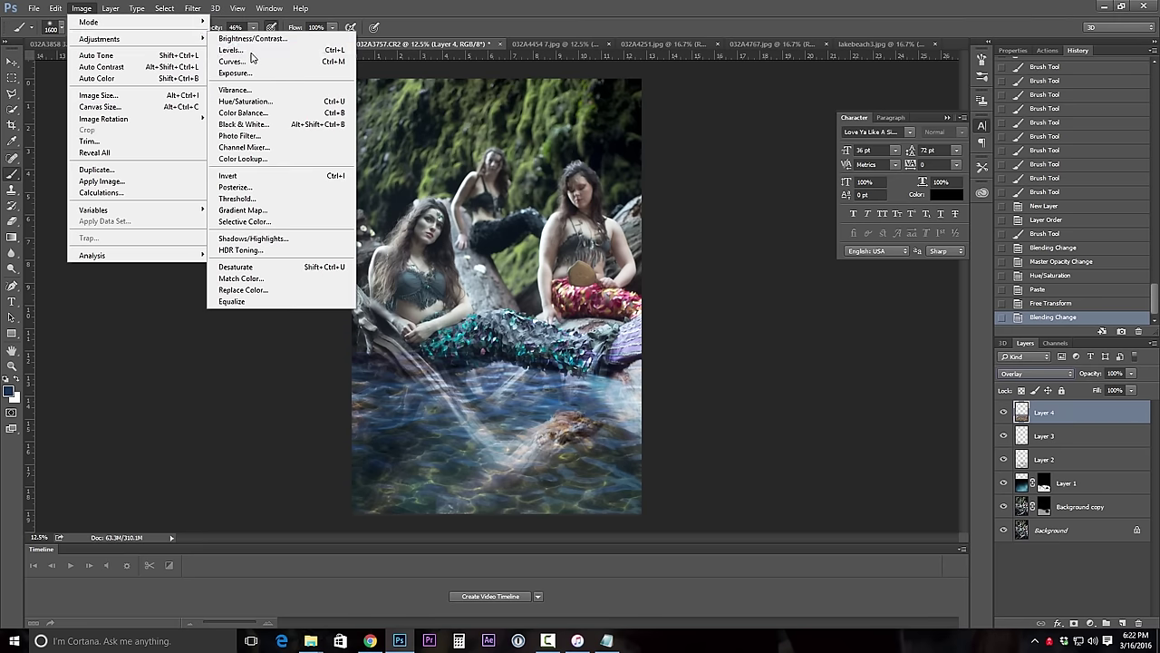
left_click(249, 102)
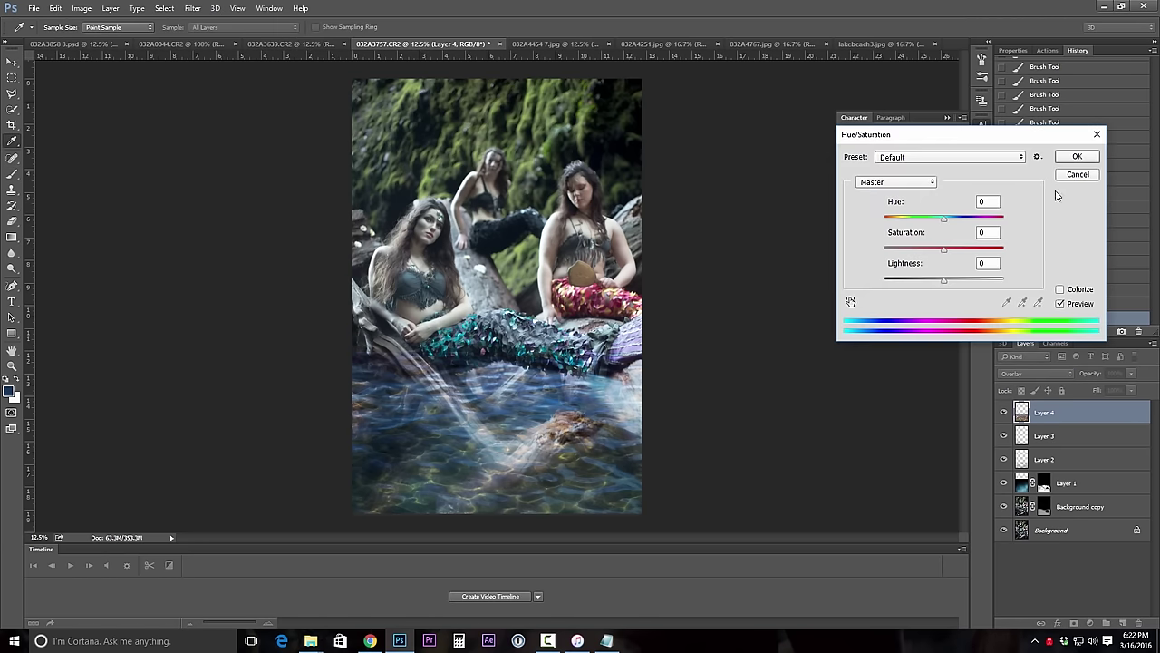
left_click_drag(949, 223, 918, 252)
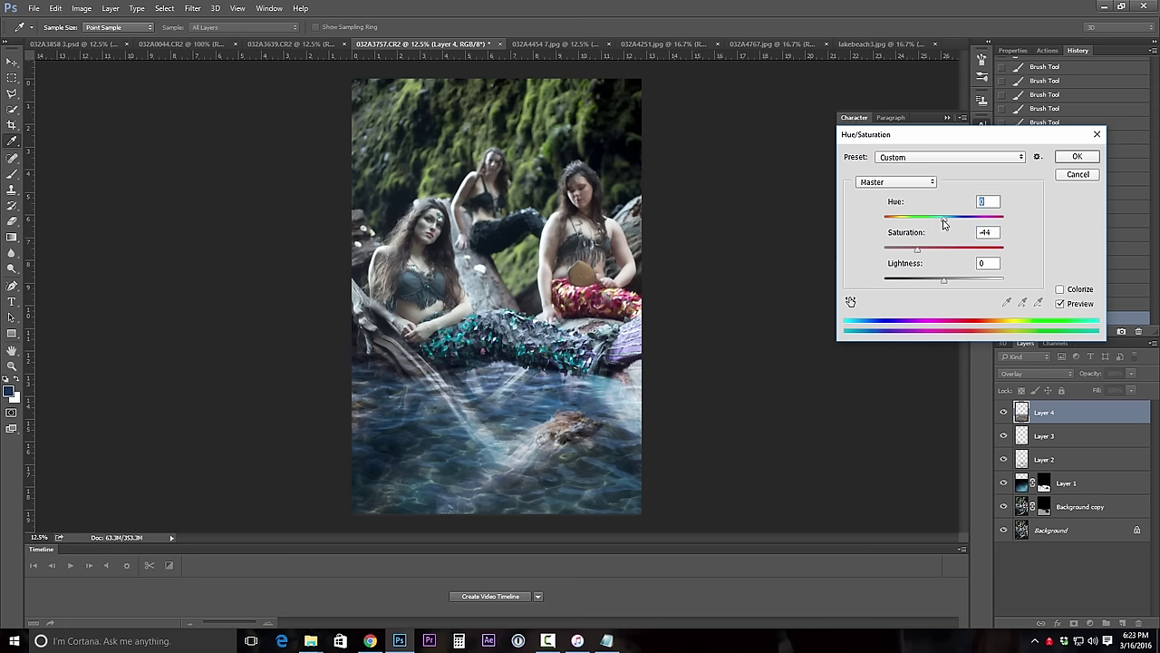
left_click_drag(943, 280, 928, 287)
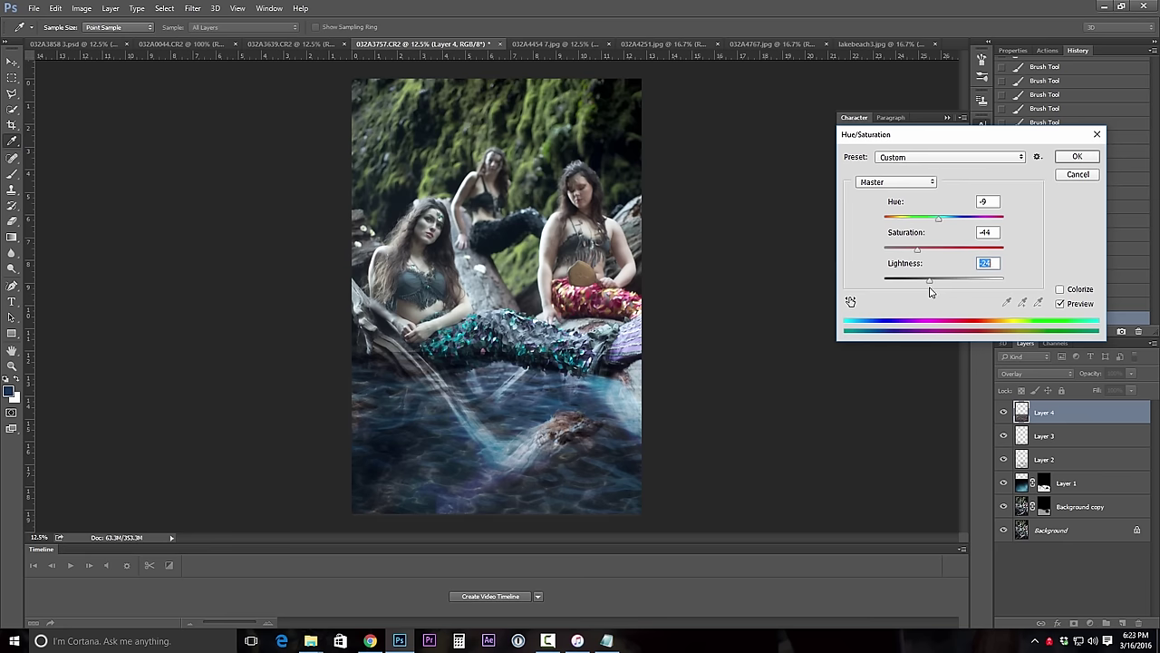
left_click(1077, 159)
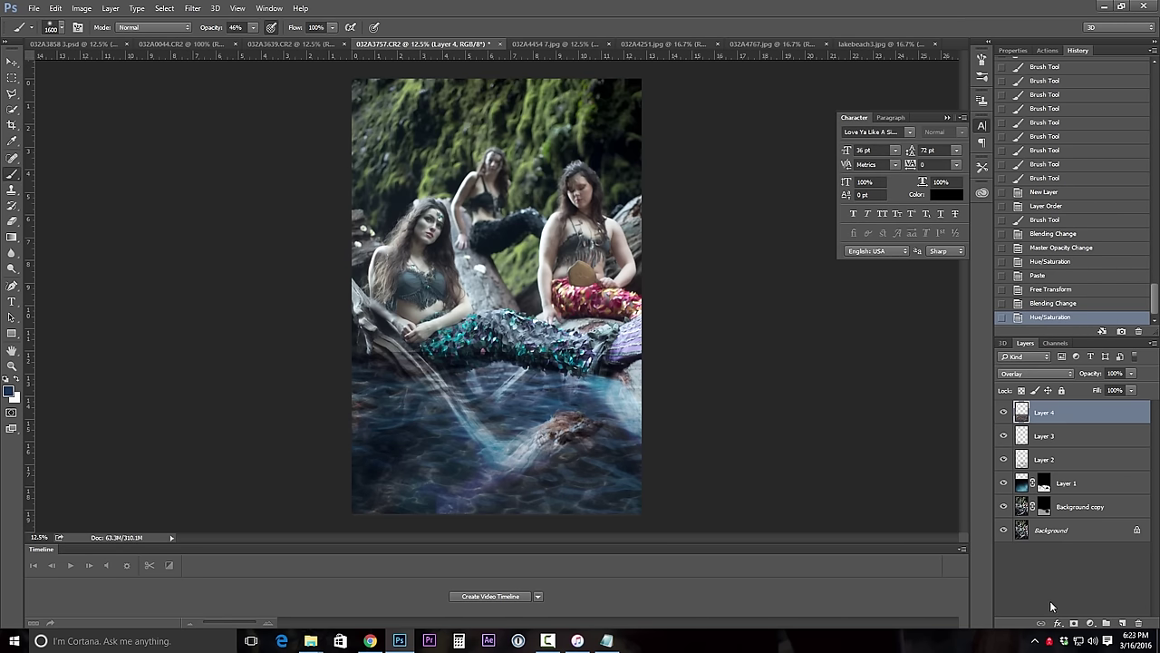
Step: Add a mask to Layer 4 and paint black at 100% opacity along the tails and logs above the waterline
left_click(1074, 624)
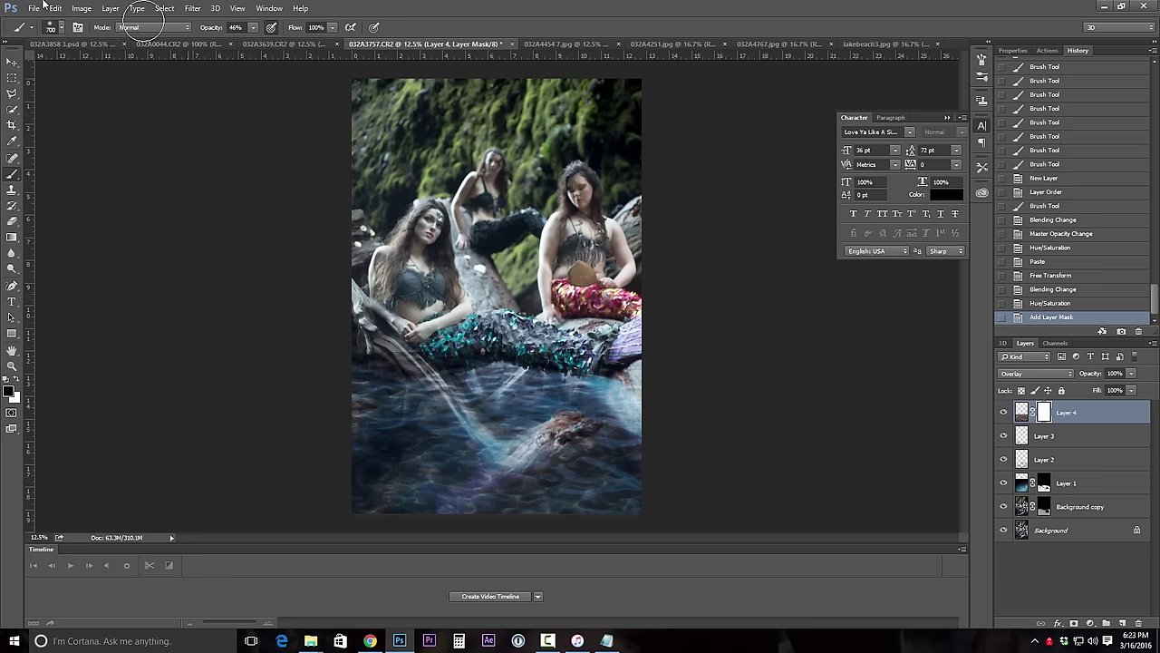
left_click(254, 28)
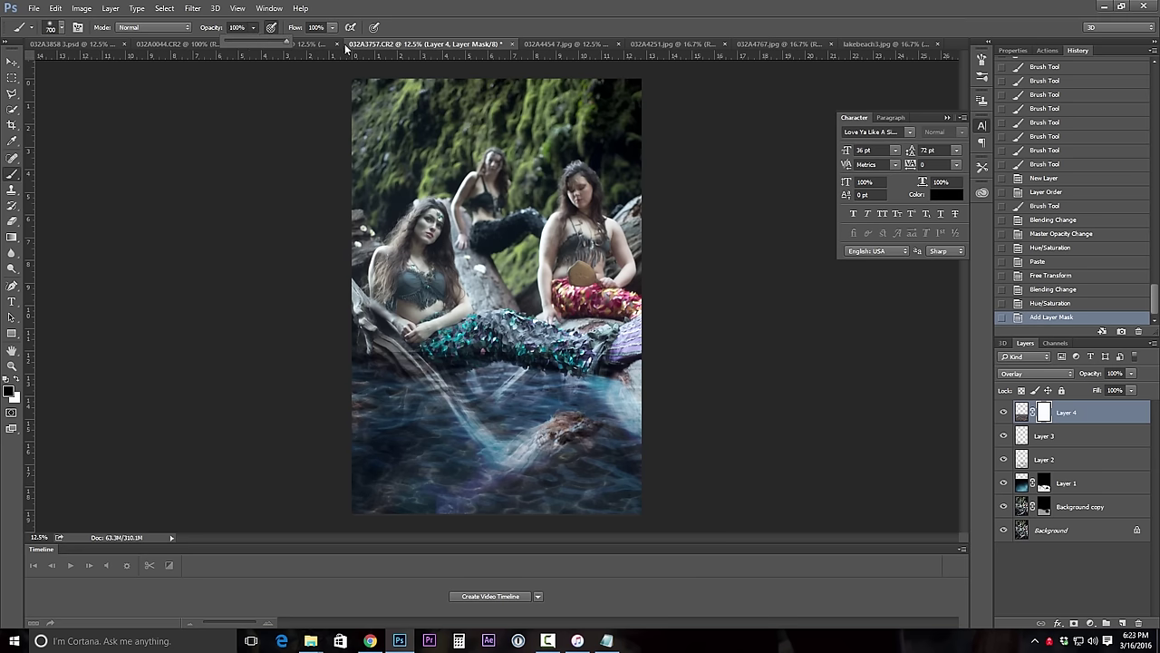
mouse_move(383, 330)
left_mouse_down()
mouse_move(434, 334)
mouse_move(381, 344)
mouse_move(607, 340)
mouse_move(642, 350)
mouse_move(654, 393)
left_mouse_up()
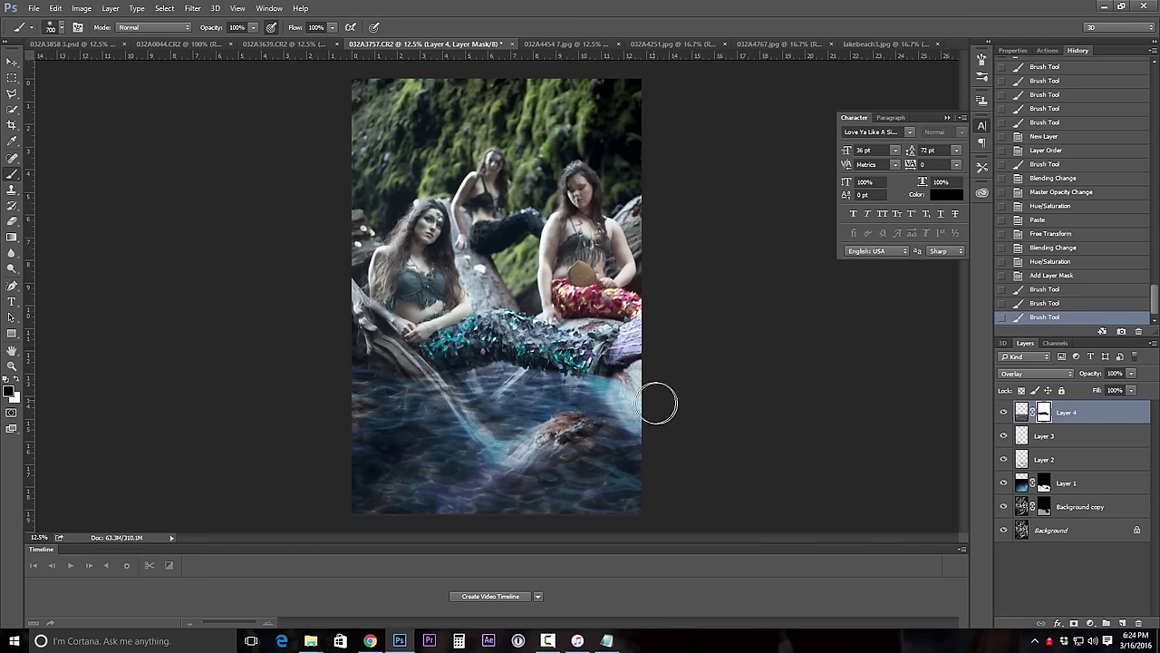
left_click_drag(421, 351, 357, 329)
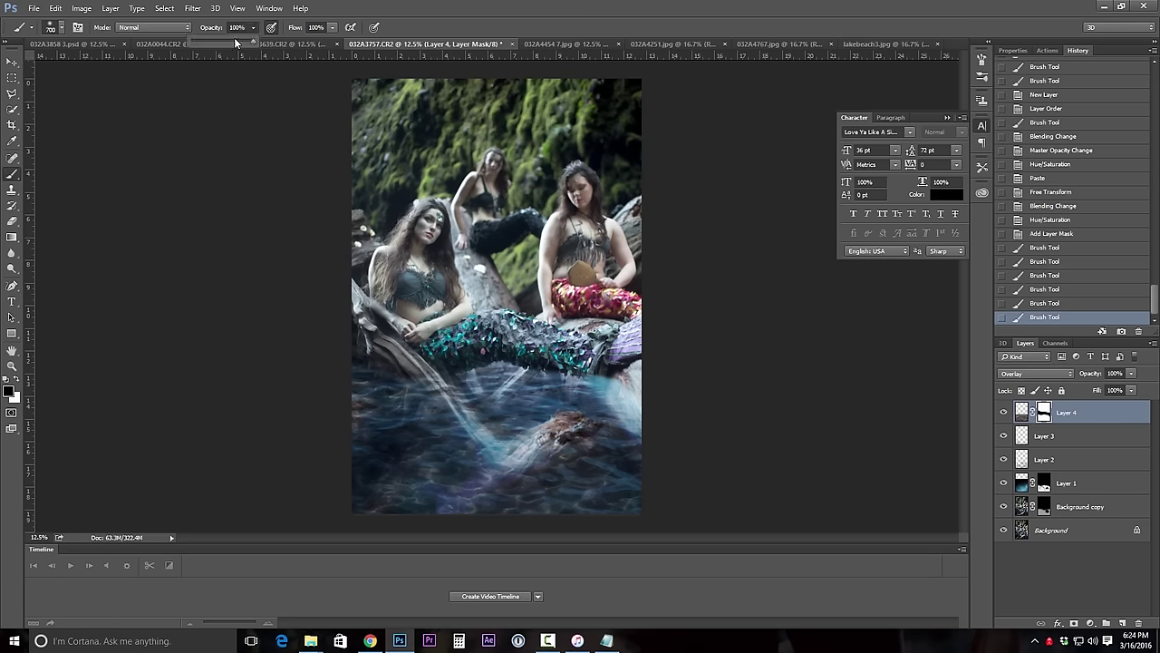
Step: Soften the texture at the water's left edge on Layer 4's mask with a 1400 px black brush at 24% opacity
left_click(208, 43)
key("bracketright")
key("bracketright")
key("bracketright")
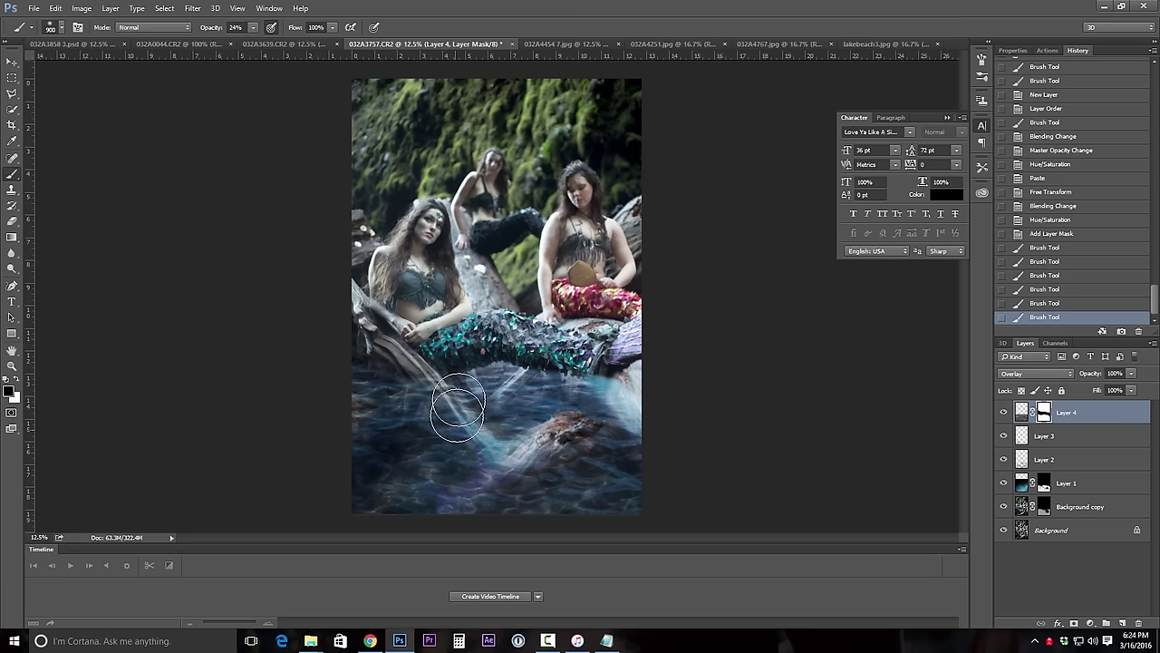
key("bracketright")
key("bracketright")
key("bracketright")
key("bracketright")
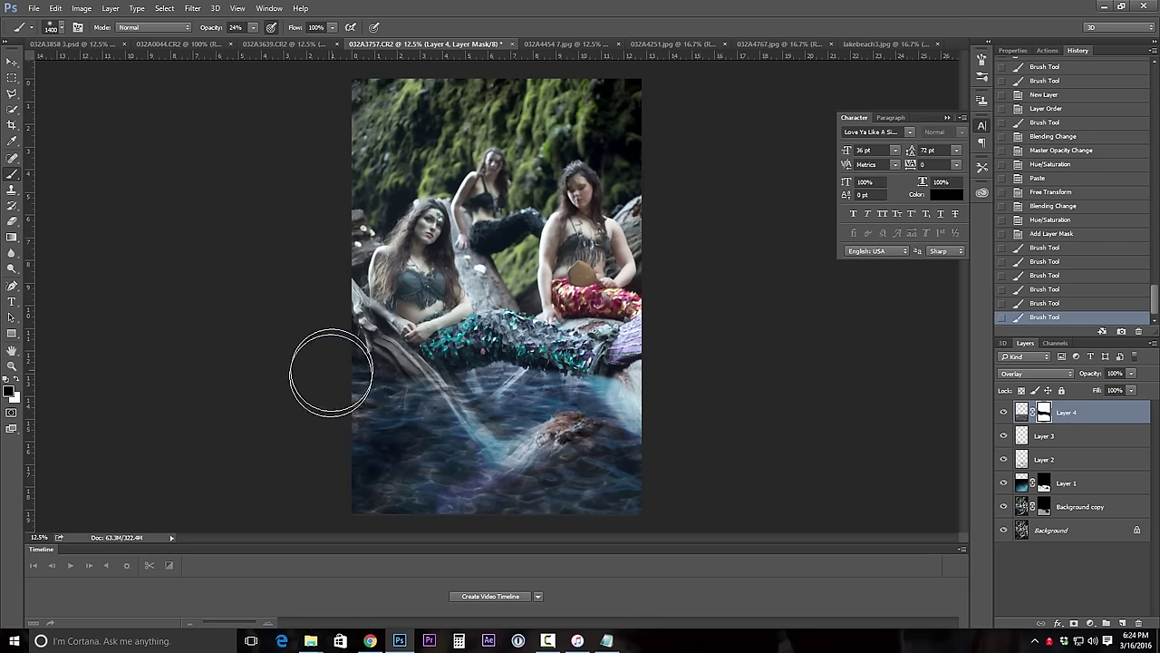
left_click(355, 354)
left_click(350, 375)
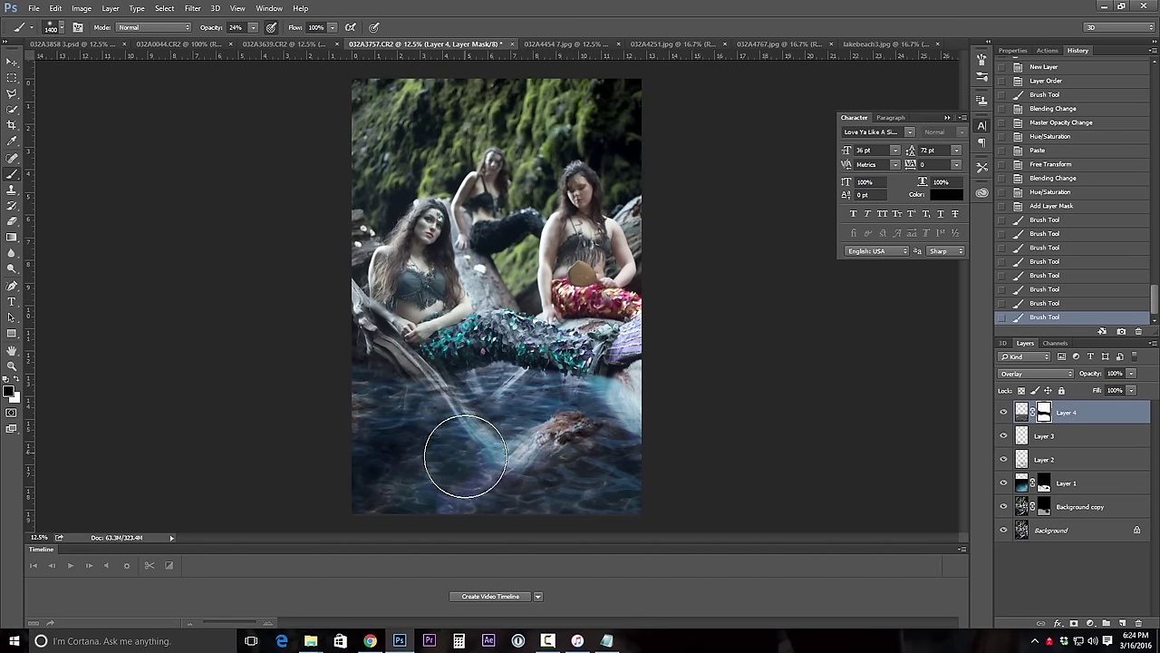
Step: Fade the water texture over the submerged rock by dabbing black on Layer 4's mask with smaller brush sizes at 24% opacity
key("bracketleft")
key("bracketleft")
key("bracketleft")
key("bracketleft")
key("bracketleft")
key("bracketleft")
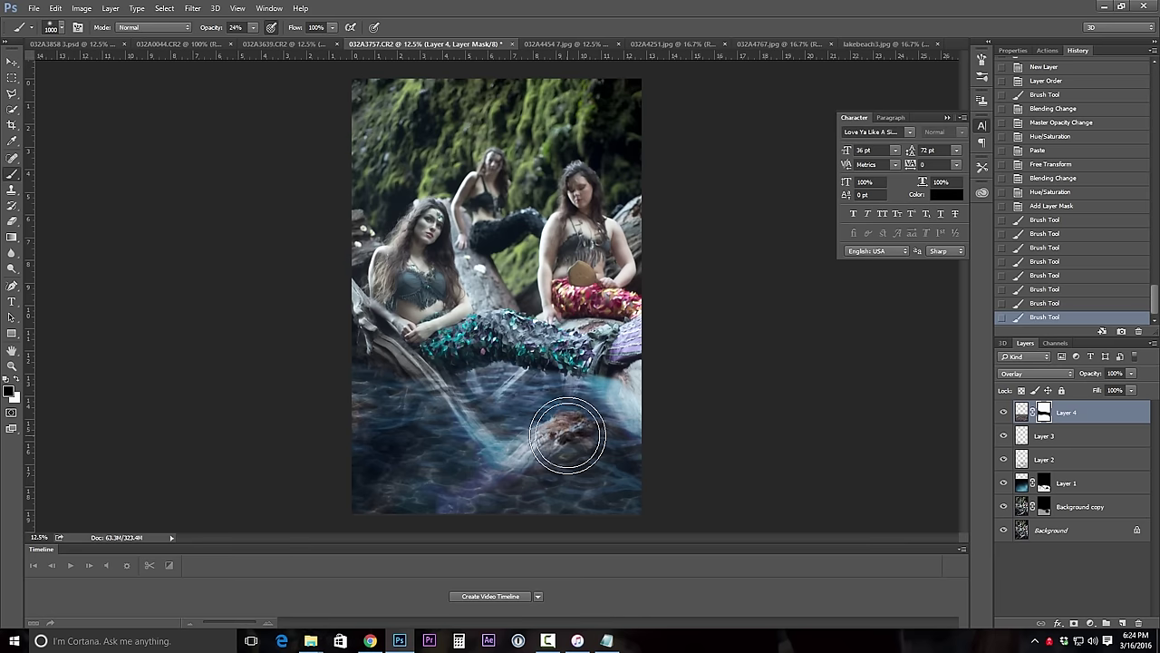
key("bracketleft")
left_click(568, 433)
left_click(575, 431)
left_click(571, 433)
left_click(569, 435)
key("bracketright")
key("bracketright")
key("bracketright")
key("bracketright")
left_click(564, 439)
left_click(565, 437)
Step: Fade the texture on Layer 4's mask over the left log with a 400 px brush and the right-edge log with a 700 px brush
key("bracketleft")
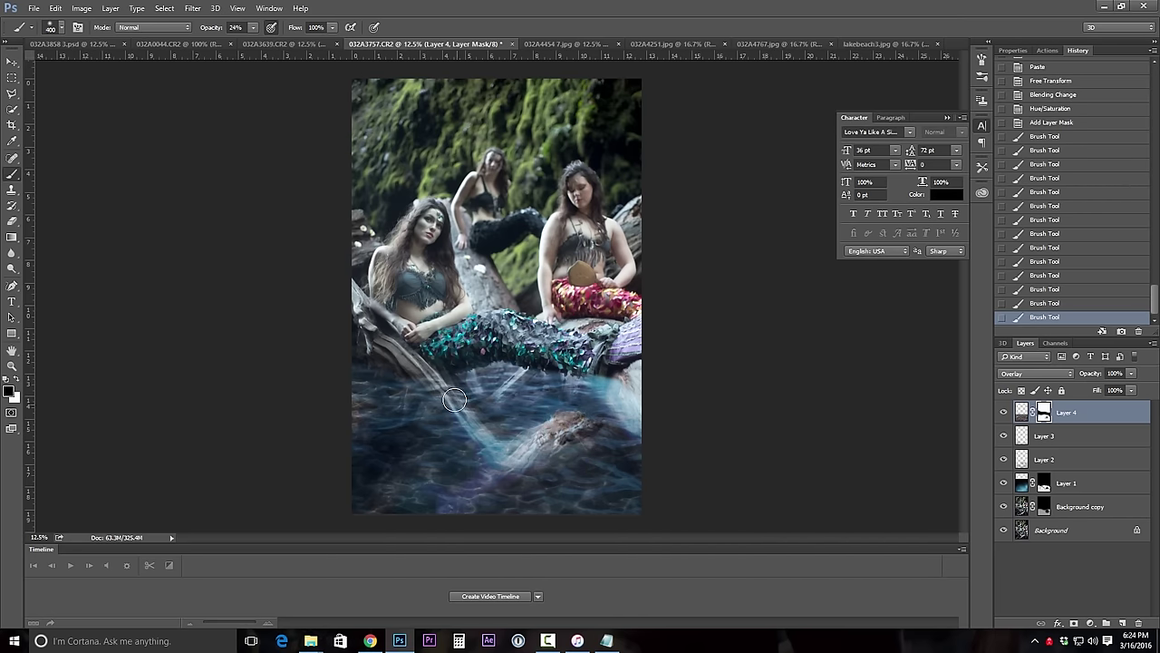
left_click(430, 374)
left_click(417, 365)
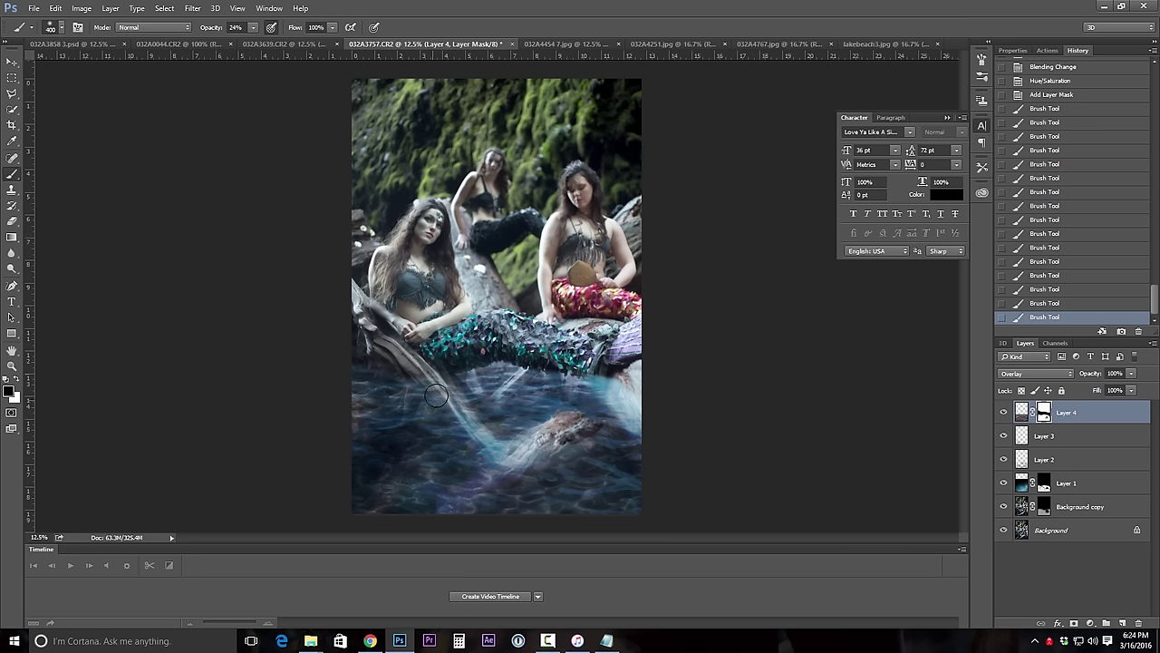
left_click(405, 348)
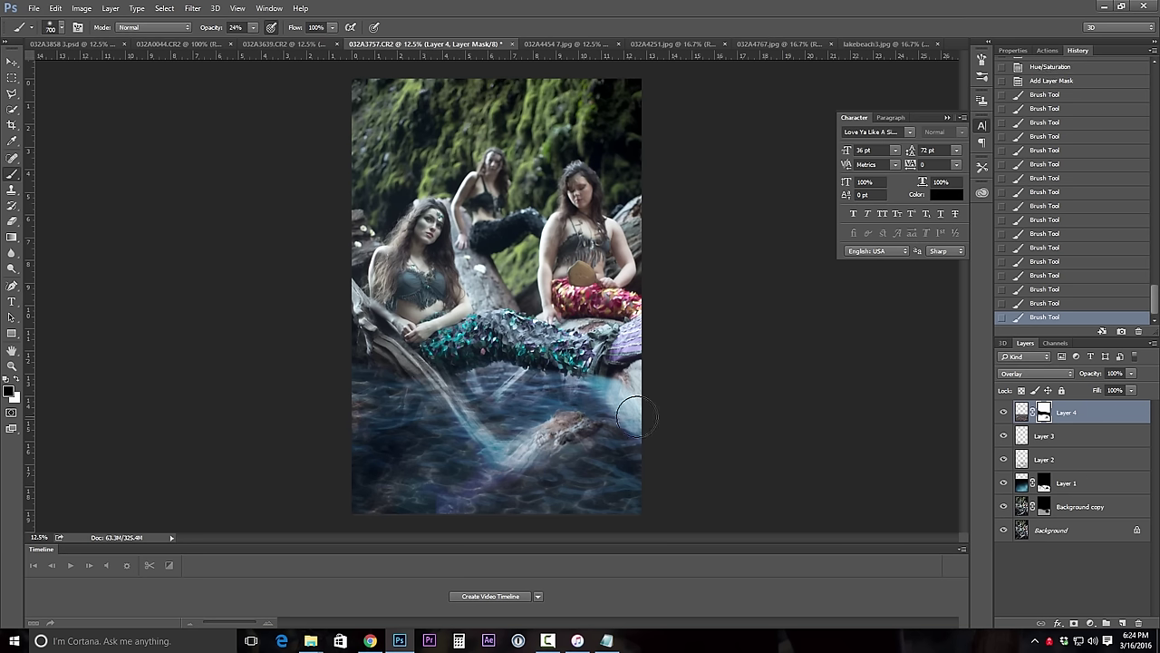
left_click_drag(618, 392, 638, 418)
left_click_drag(659, 430, 730, 451)
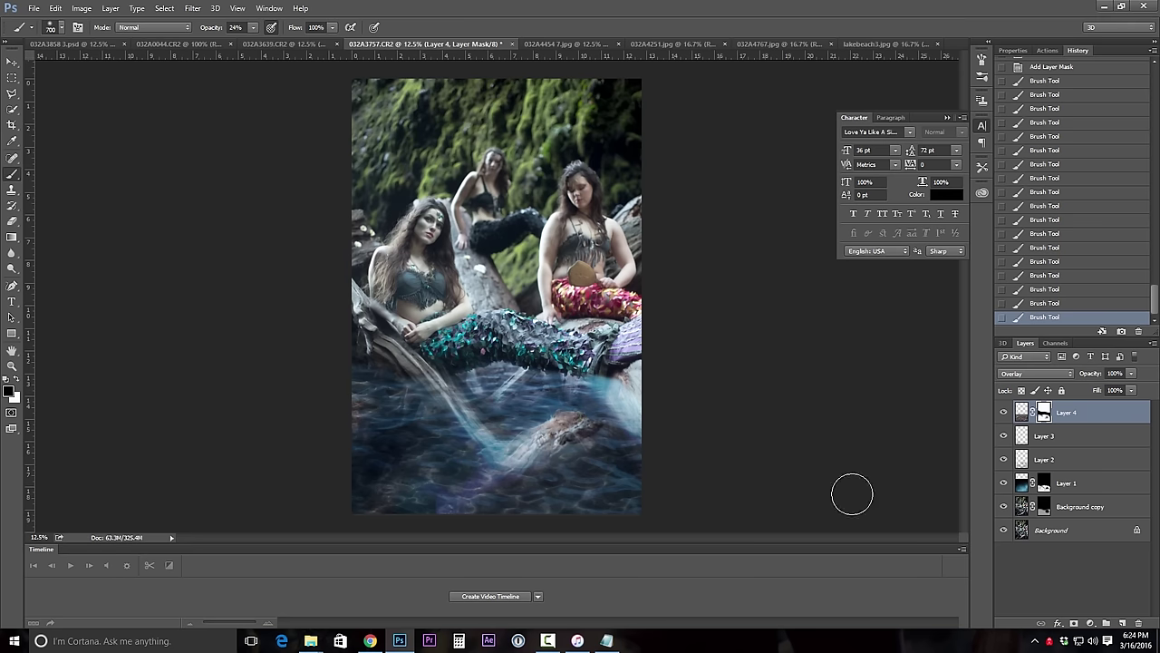
Step: Paint black at 24% opacity on Layer 1's mask to reduce the bright blue glow over the submerged logs
left_click(1044, 486)
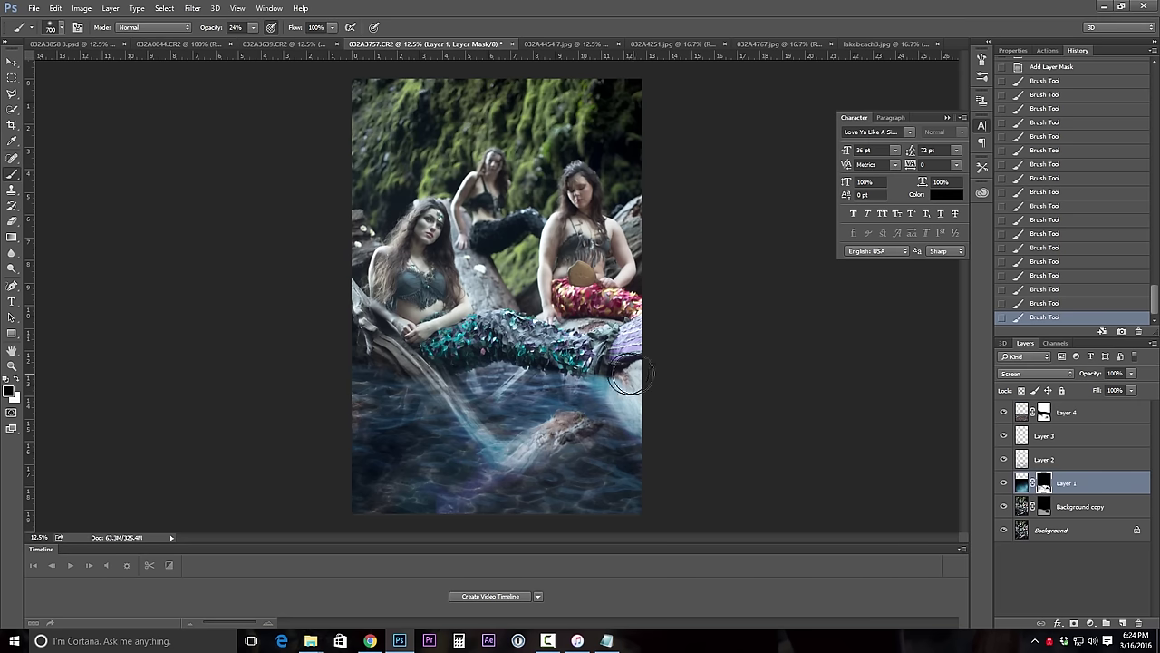
left_click_drag(607, 385, 715, 456)
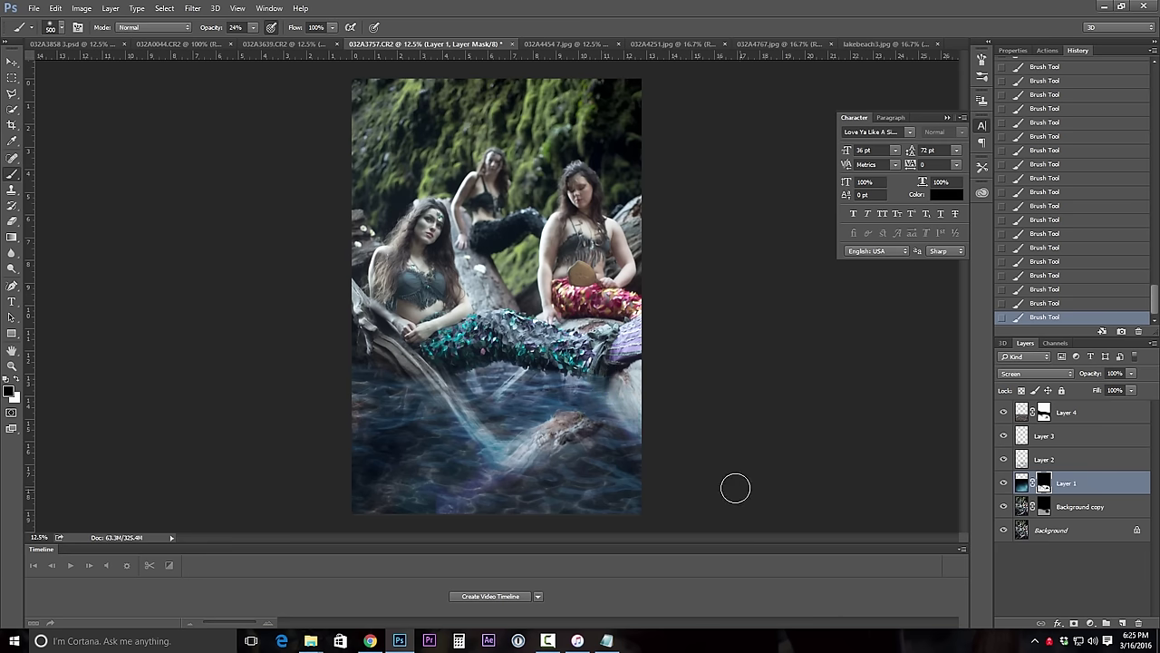
left_click(1051, 305)
key("ctrl+z")
key("alt+period")
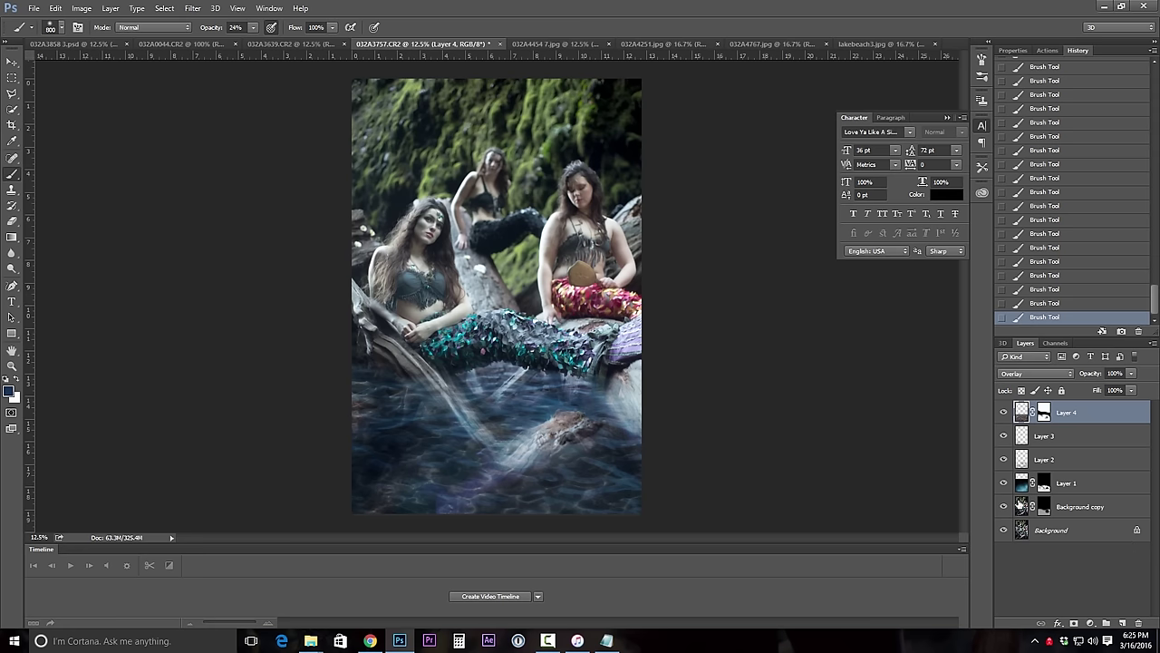
Step: Try painting dark blue over the lower water on Layer 2 with a 2000 px brush at 24% opacity, and undo it
left_click(1023, 461)
key("bracketright")
key("bracketright")
key("bracketright")
key("bracketright")
key("bracketright")
key("bracketright")
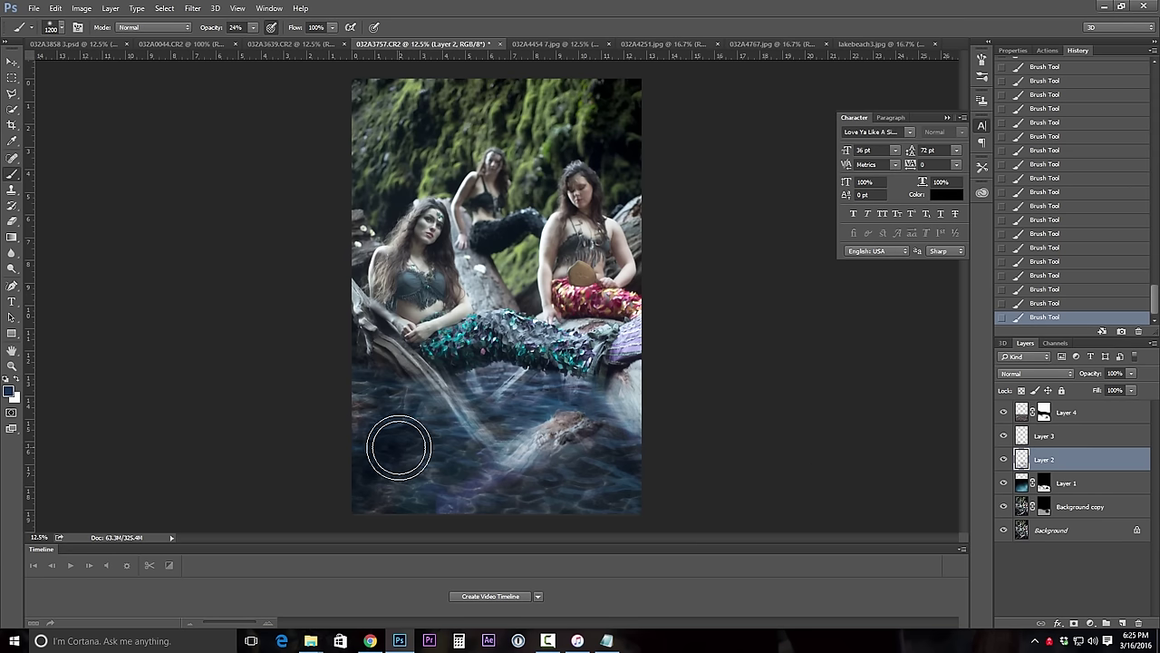
key("bracketright")
key("bracketright")
key("bracketright")
key("bracketright")
key("bracketright")
key("bracketright")
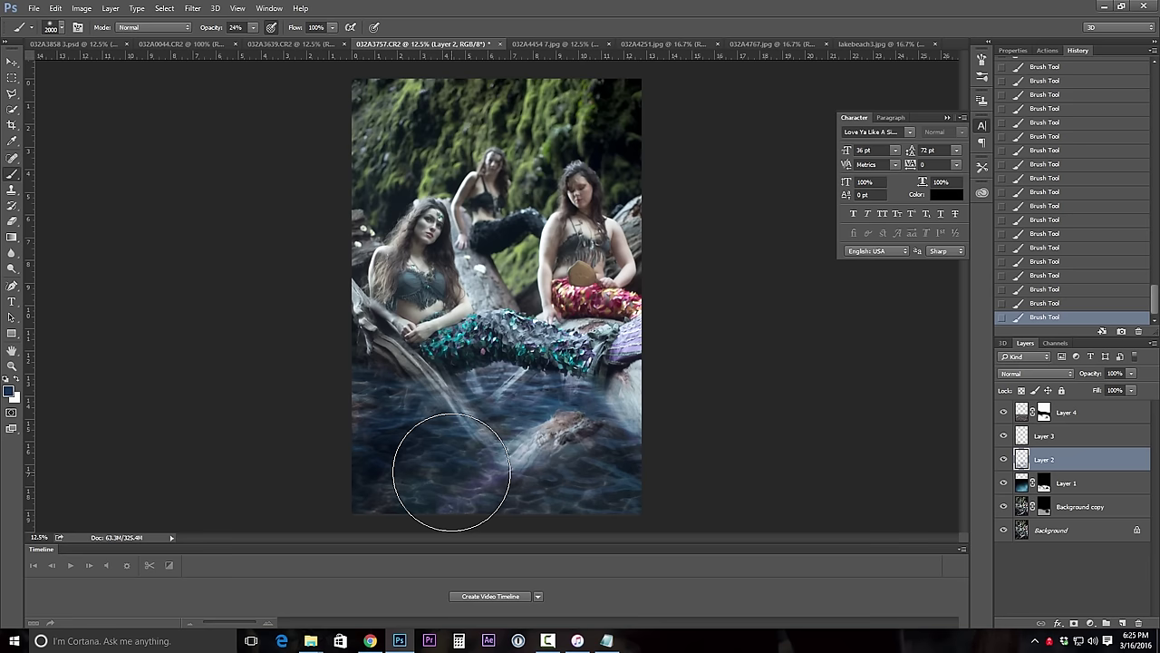
key("ctrl+alt+z")
left_click(1051, 290)
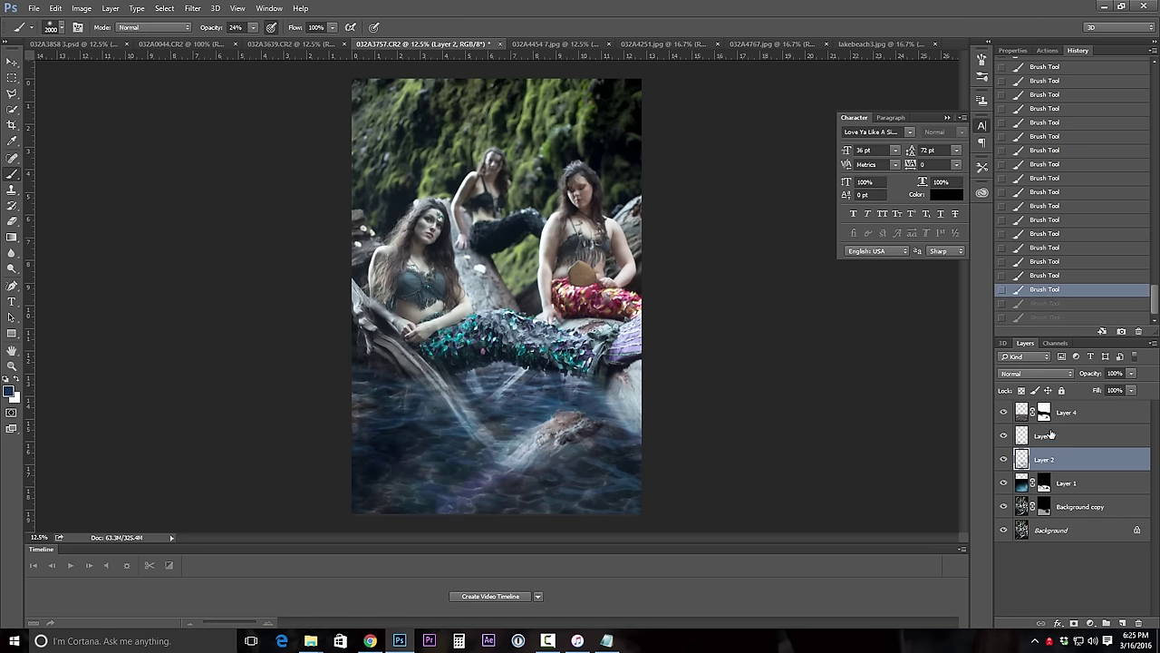
Step: Add a layer mask to Layer 2
left_click(1075, 624)
scroll(1052, 308, "down", 1)
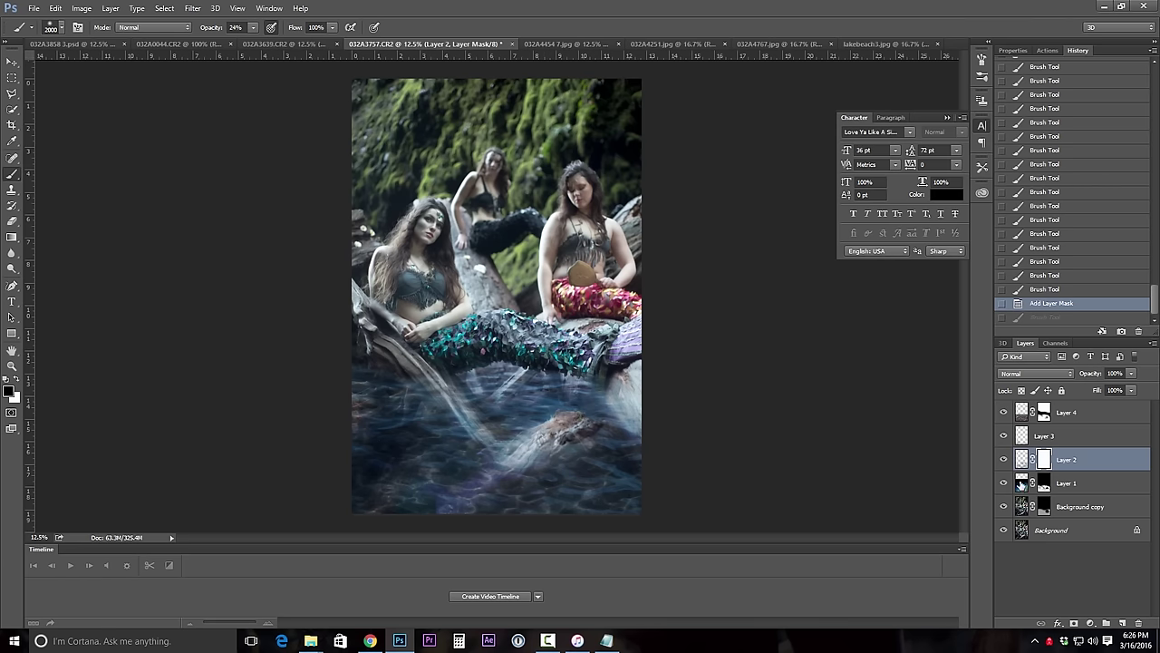
Step: Shift the hue of Layer 1's image to -6 with a Hue/Saturation adjustment
left_click(1021, 483)
left_click(84, 9)
mouse_move(104, 41)
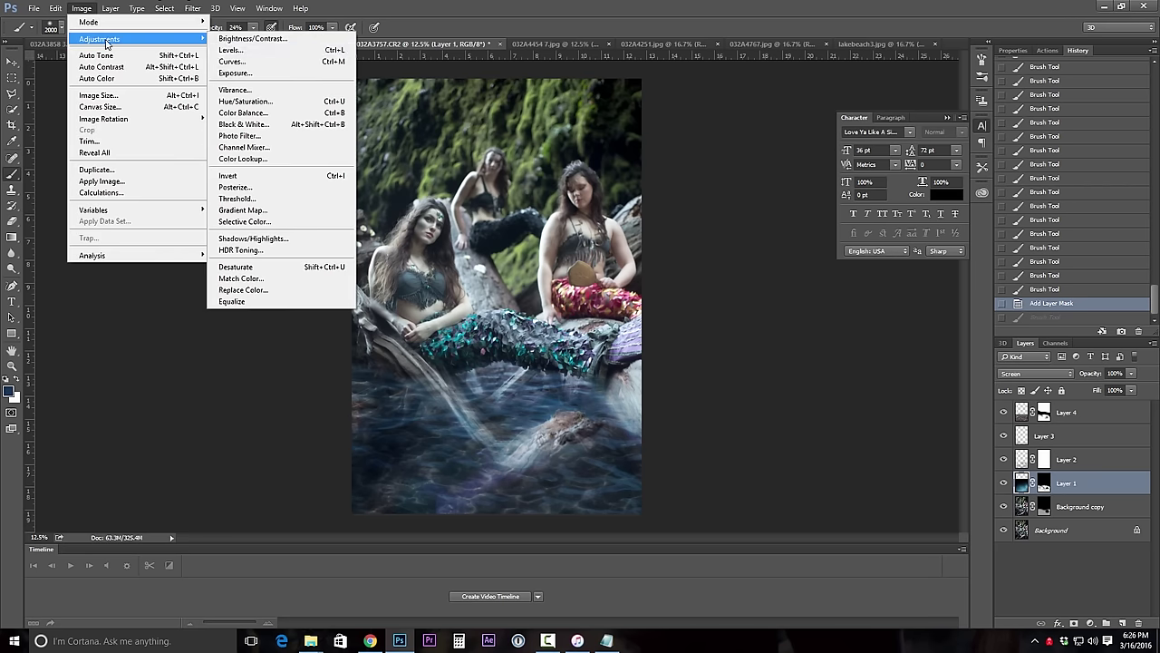
left_click(249, 101)
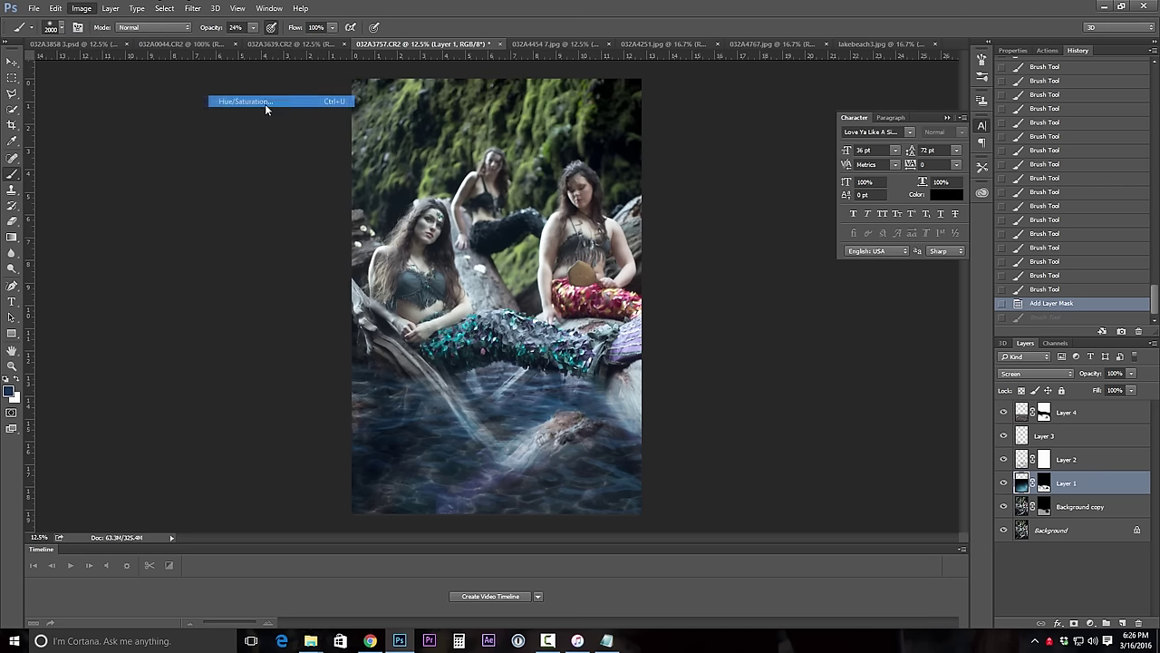
mouse_move(941, 222)
left_mouse_down()
mouse_move(931, 223)
mouse_move(958, 229)
mouse_move(937, 232)
left_mouse_up()
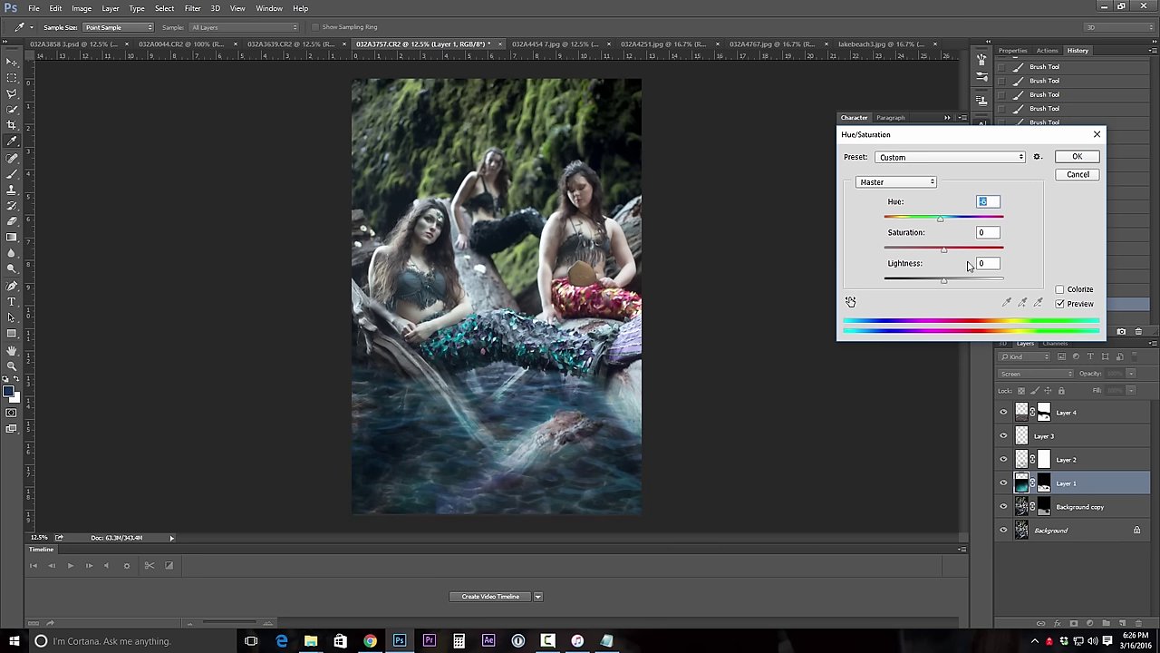
left_click_drag(943, 249, 886, 252)
left_click(1076, 157)
Step: Desaturate Layer 2 with a Hue/Saturation adjustment, setting its saturation to -100
key("alt+bracketright")
left_click(80, 9)
left_click(249, 134)
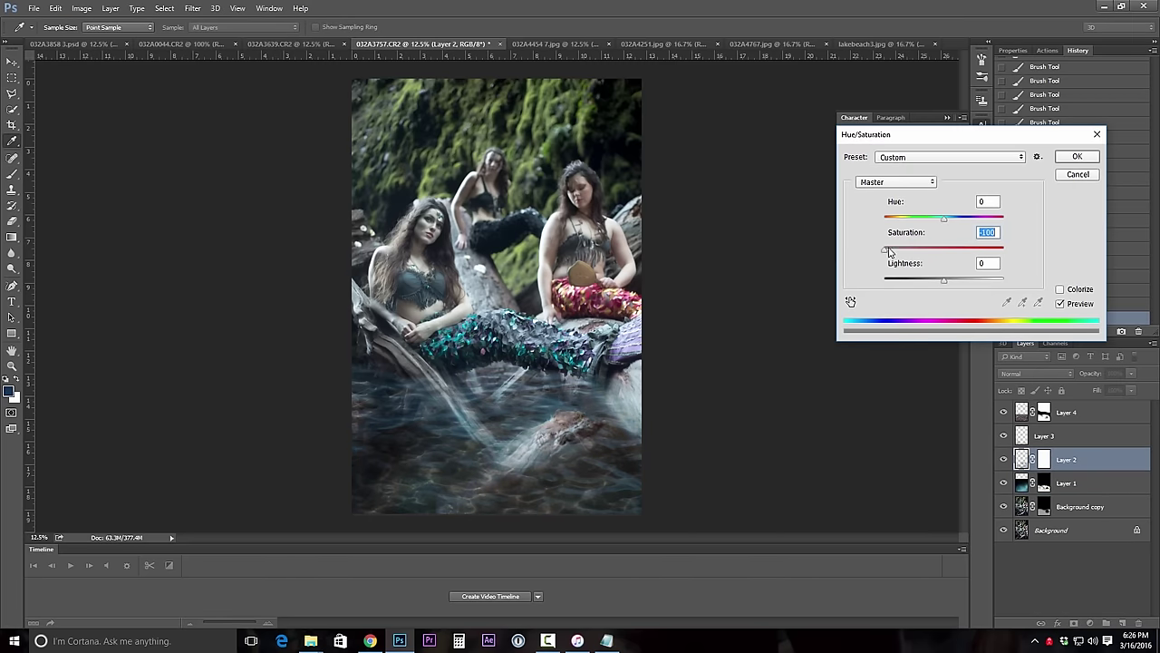
left_click(1077, 157)
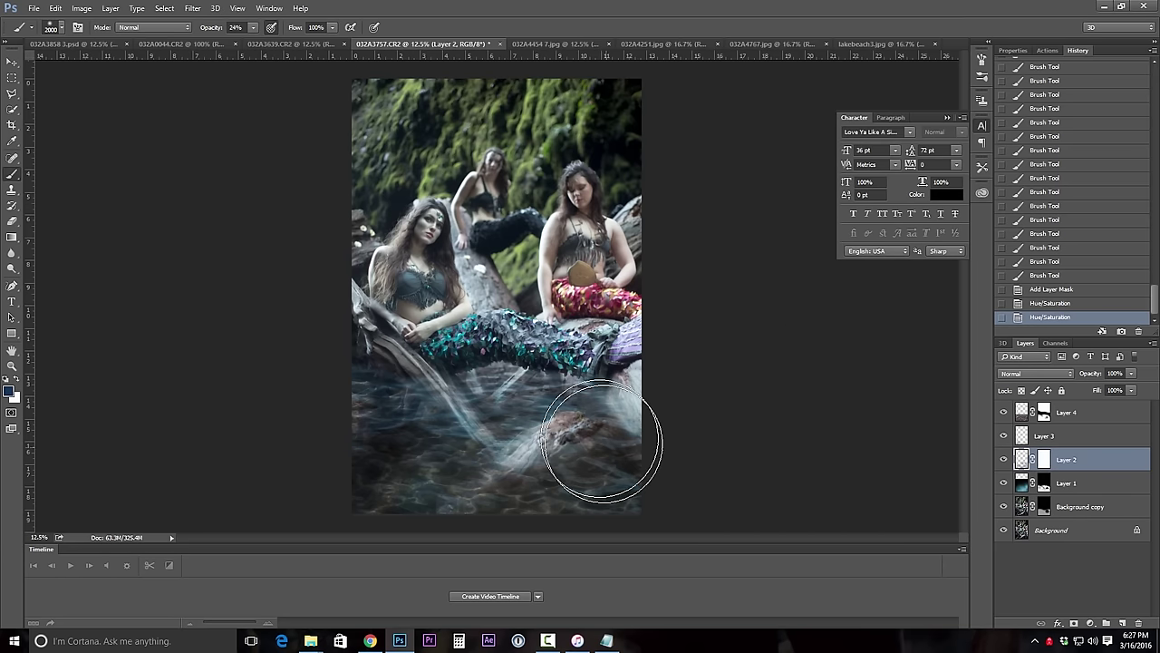
Step: Blur the lower part of the water texture on Layer 4 using the Blur tool at 1600 px and 100% strength
left_click(1025, 412)
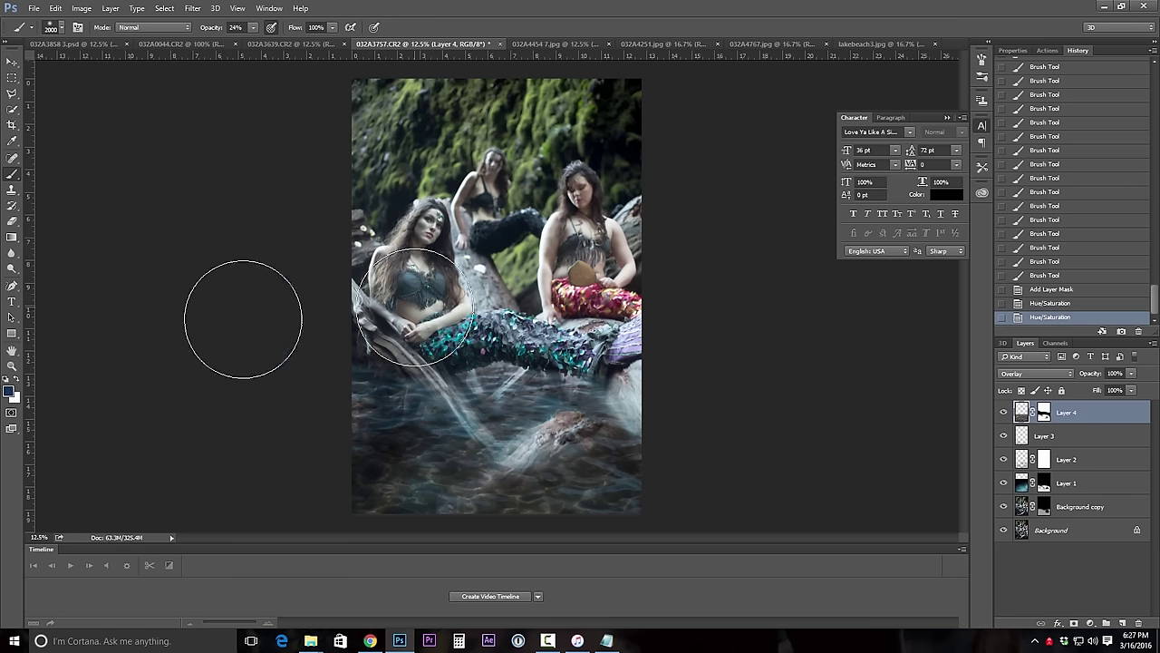
left_click_drag(10, 255, 41, 253)
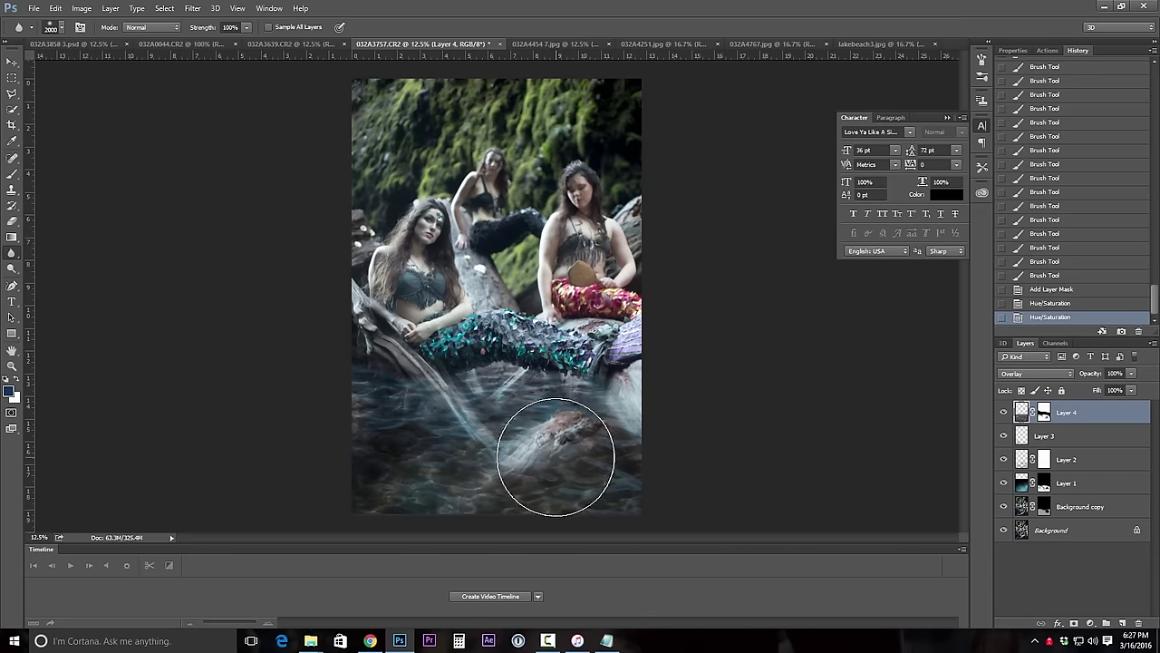
key("bracketleft")
key("bracketleft")
key("bracketleft")
key("bracketleft")
mouse_move(637, 478)
left_mouse_down()
mouse_move(666, 488)
mouse_move(379, 489)
left_mouse_up()
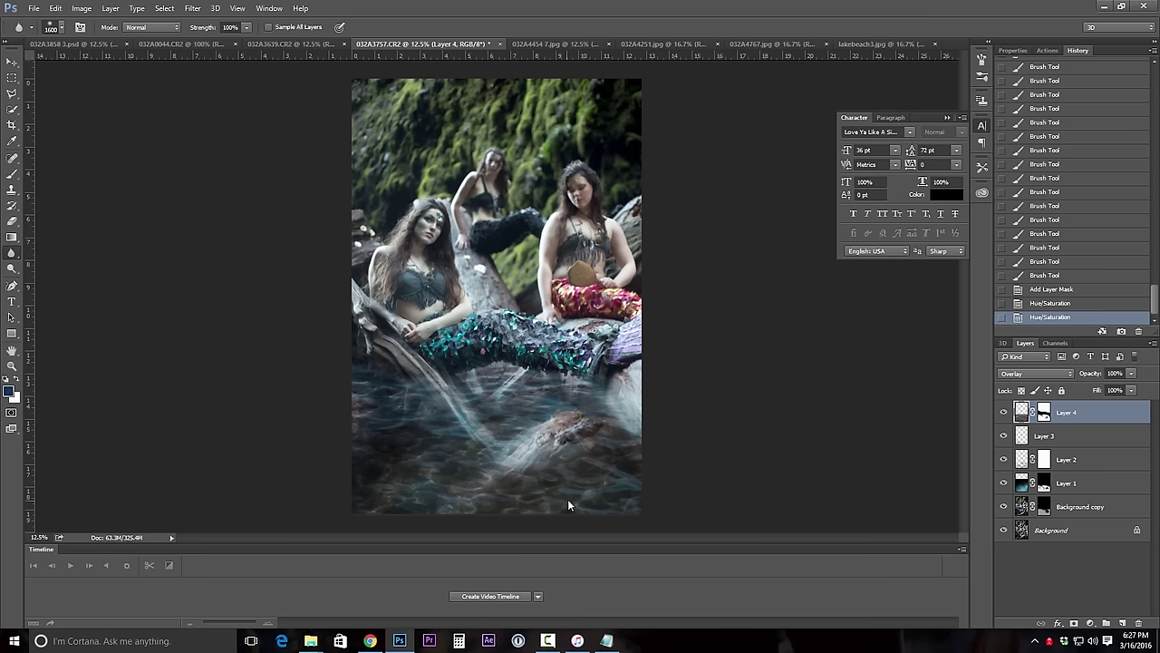
Step: Finish blurring the lower water on Layer 4 with the Blur tool and apply a Gaussian Blur to the whole layer
mouse_move(696, 473)
left_mouse_down()
mouse_move(479, 522)
mouse_move(311, 479)
left_mouse_up()
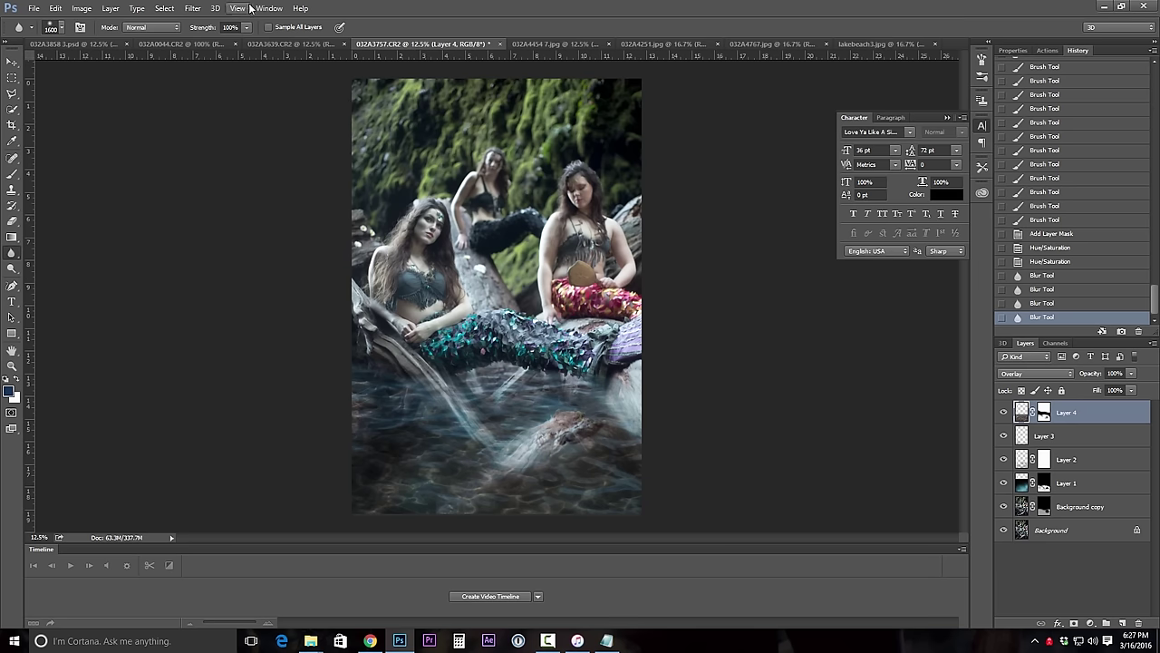
left_click(193, 8)
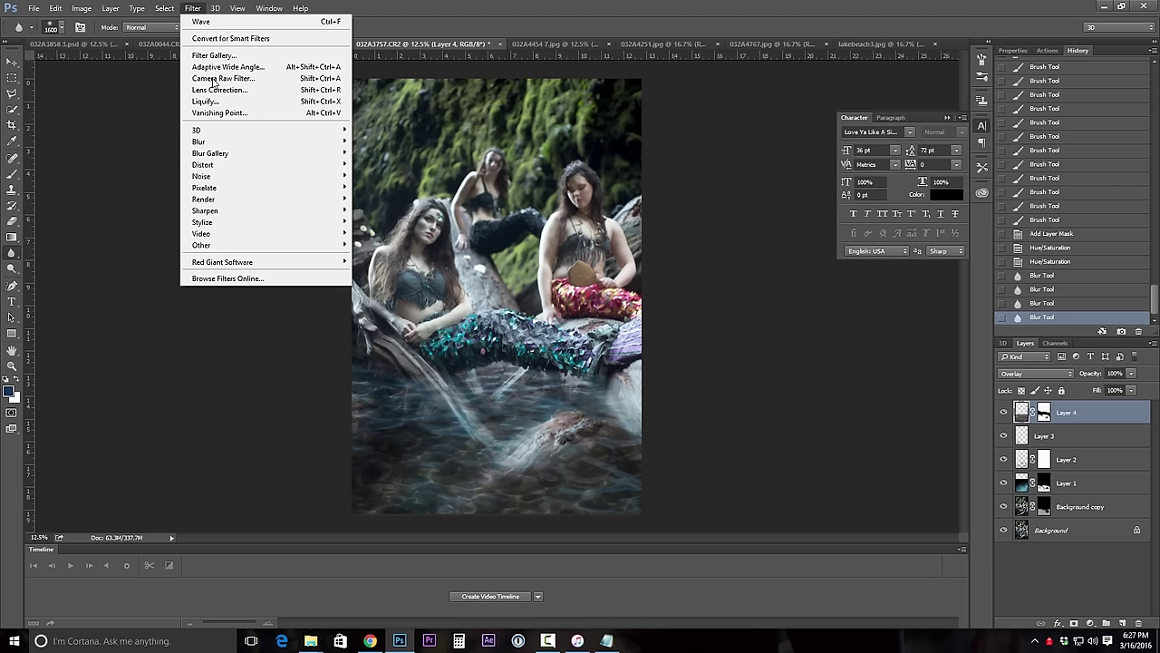
mouse_move(227, 142)
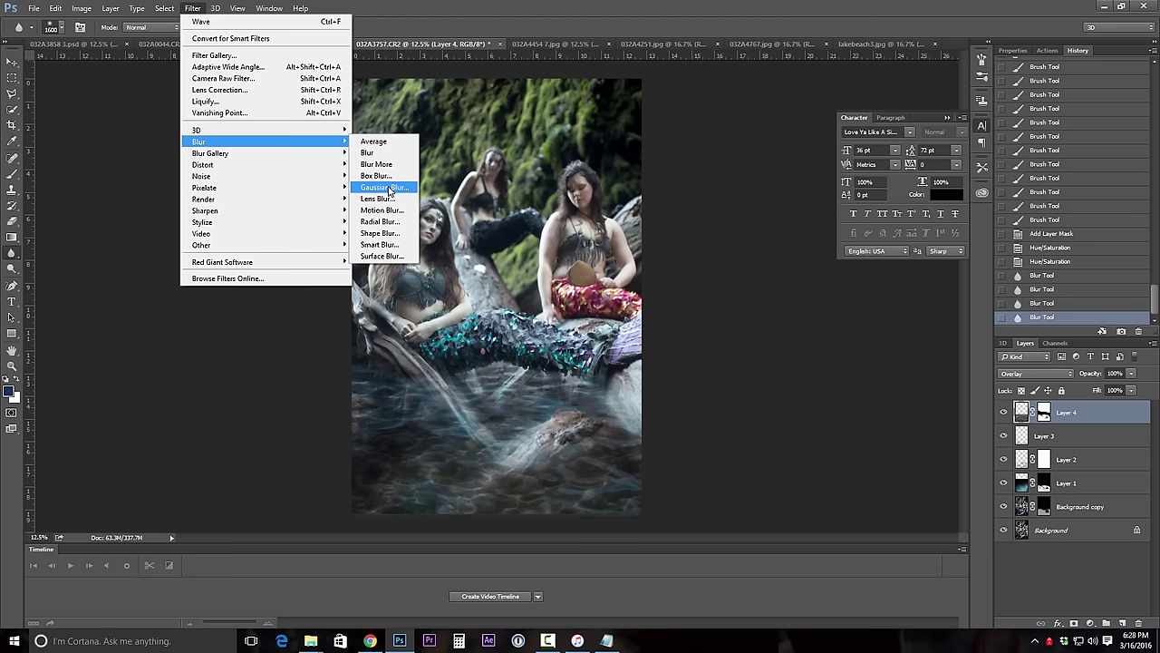
left_click(388, 188)
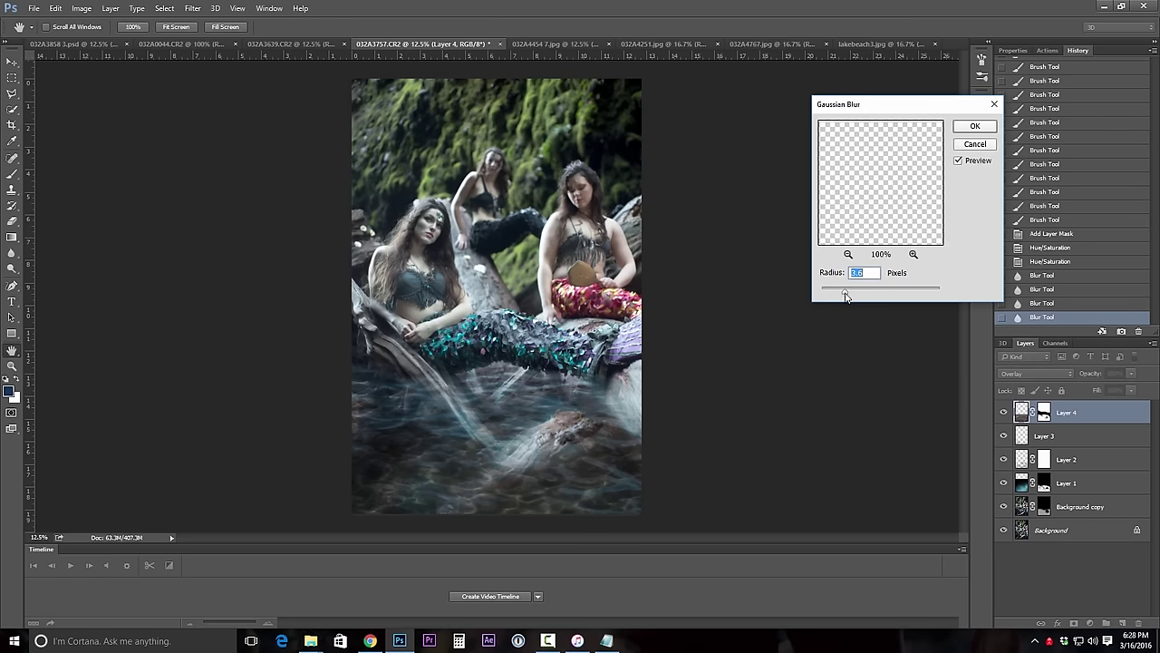
left_click_drag(854, 294, 903, 290)
left_click_drag(854, 293, 873, 294)
left_click(973, 128)
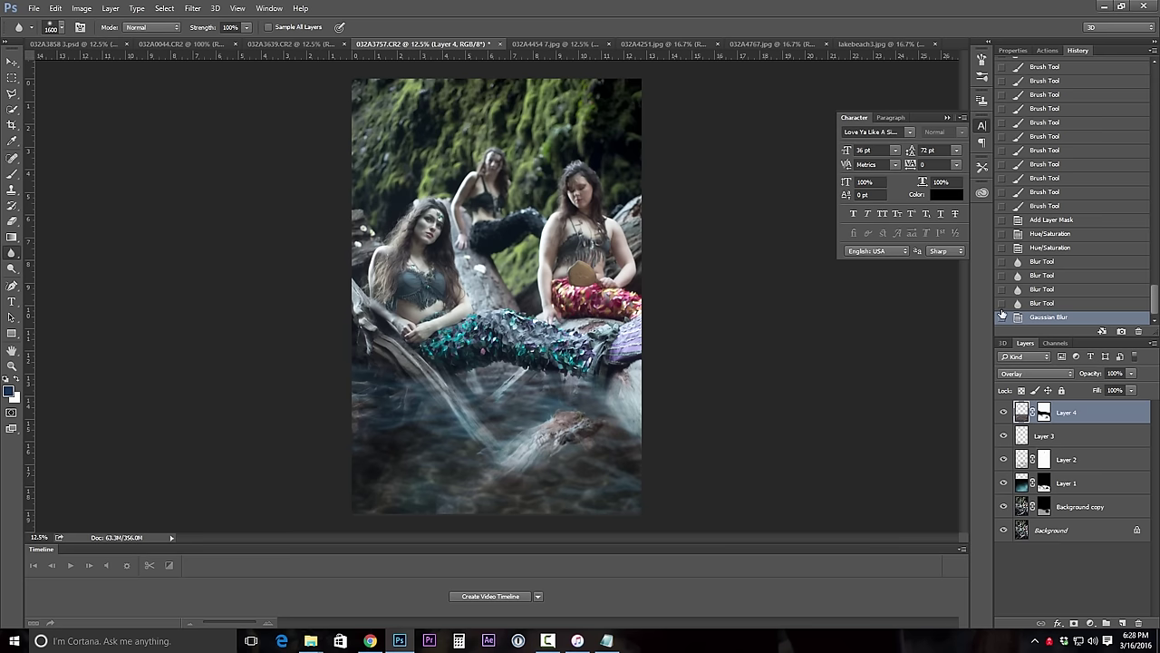
Step: Paint back sharper ripples on Layer 4 using the History Brush at 43% opacity, sourced from the last Blur Tool state
left_click(12, 203)
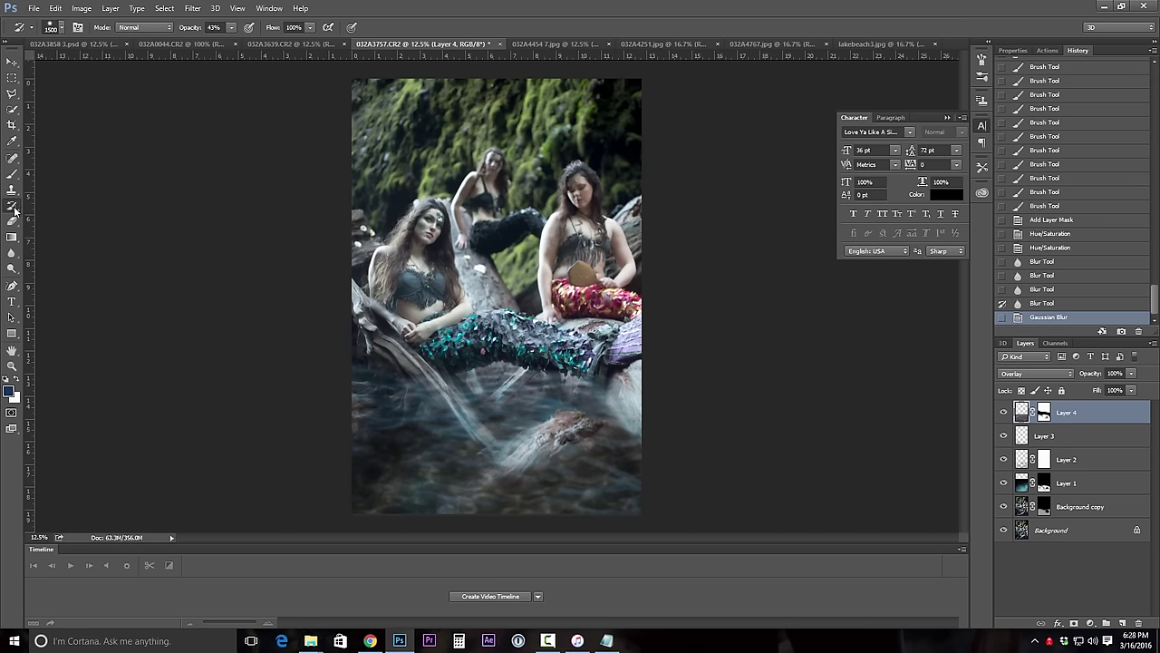
key("bracketleft")
key("bracketleft")
key("bracketleft")
key("bracketleft")
key("bracketleft")
key("bracketleft")
key("bracketleft")
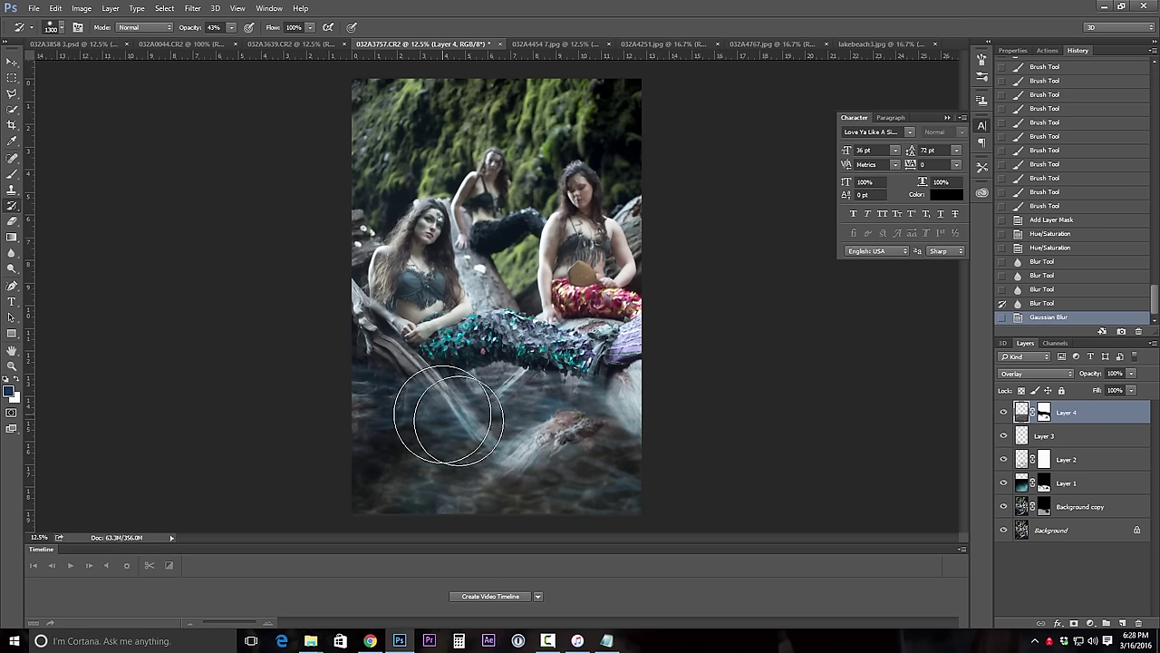
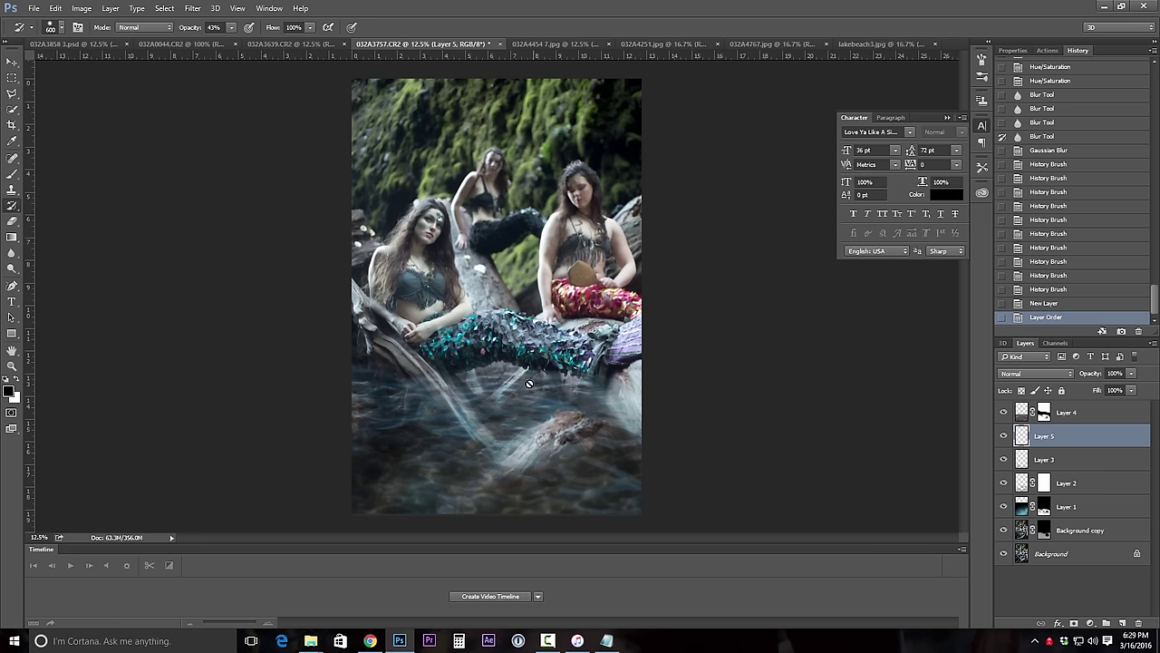
Step: Paint soft black shadows on Layer 5 over the water between the log and the rock, using a 600 px brush at 37% opacity
left_click(231, 27)
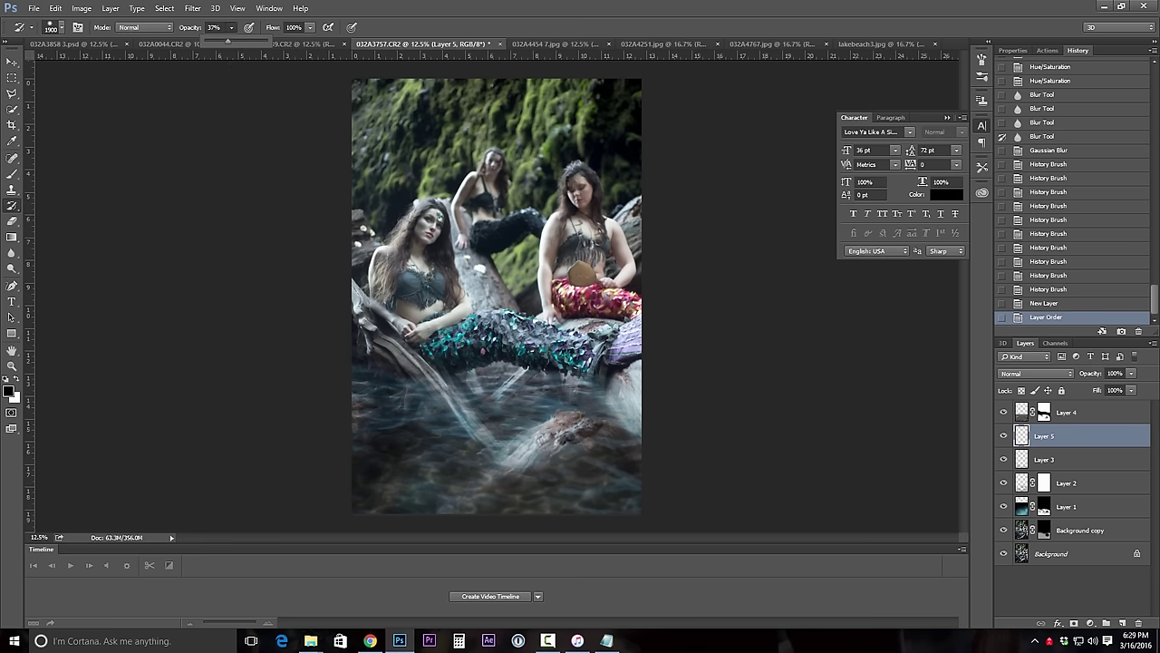
left_click(12, 559)
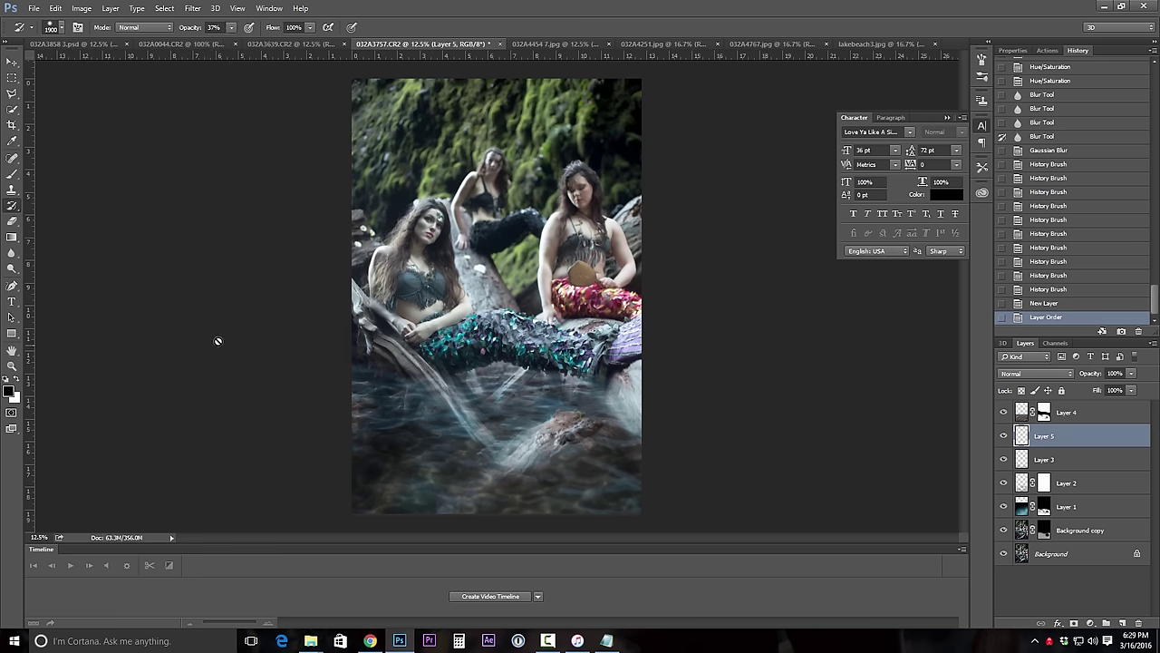
left_click(12, 172)
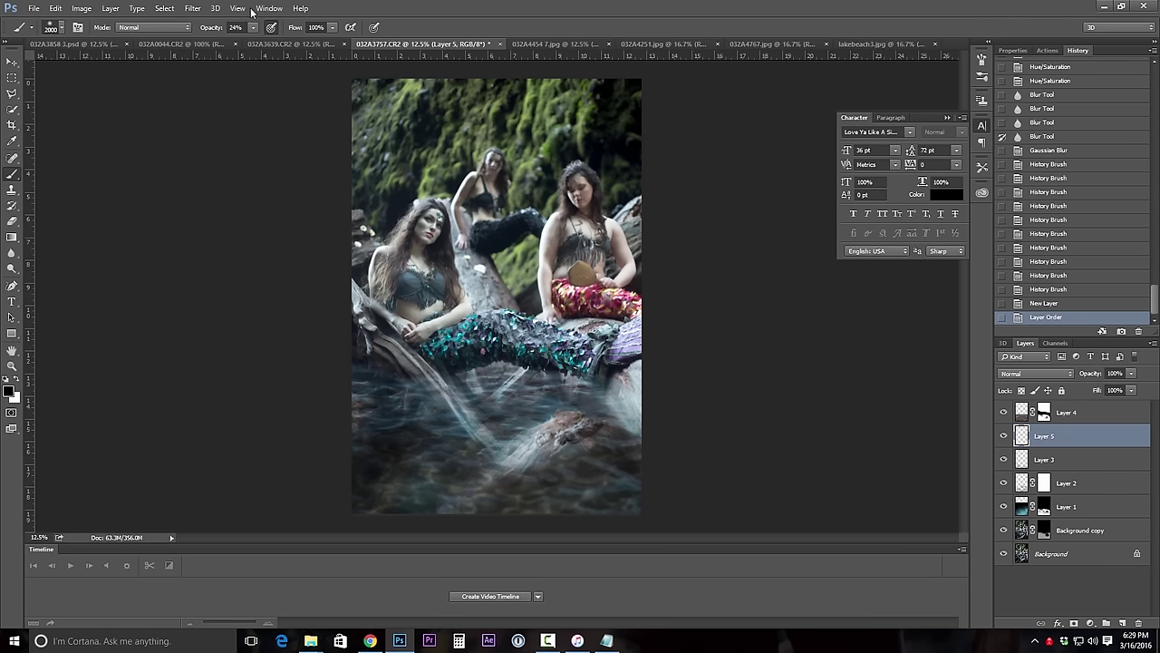
left_click(254, 28)
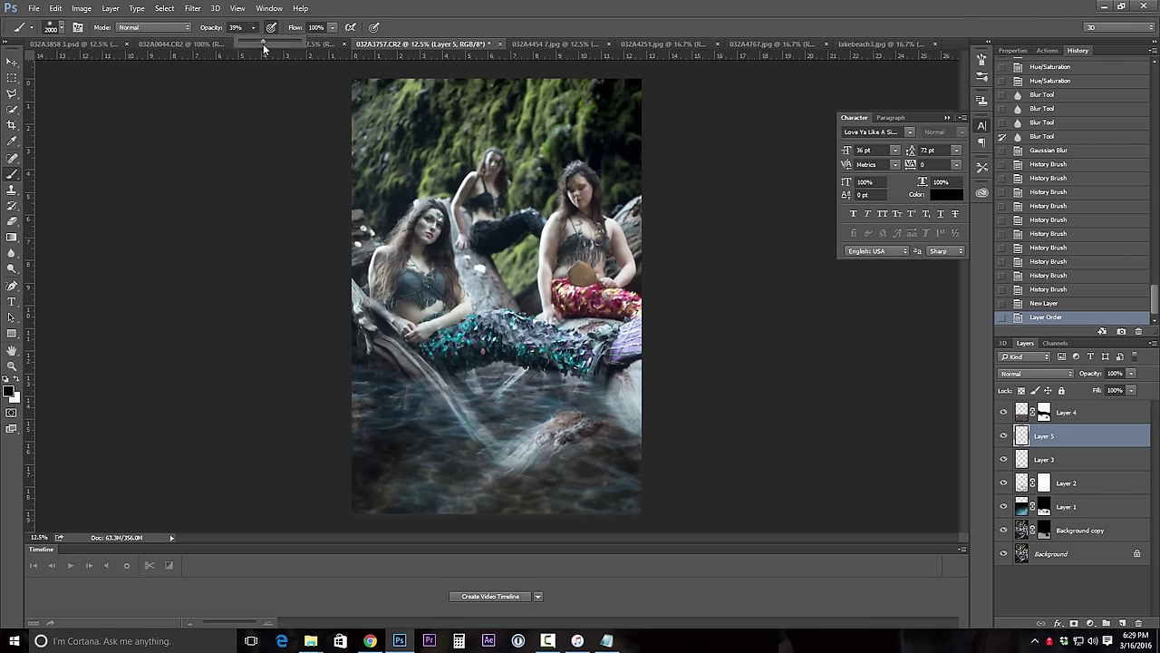
left_click_drag(263, 43, 261, 44)
key("Return")
key("bracketleft")
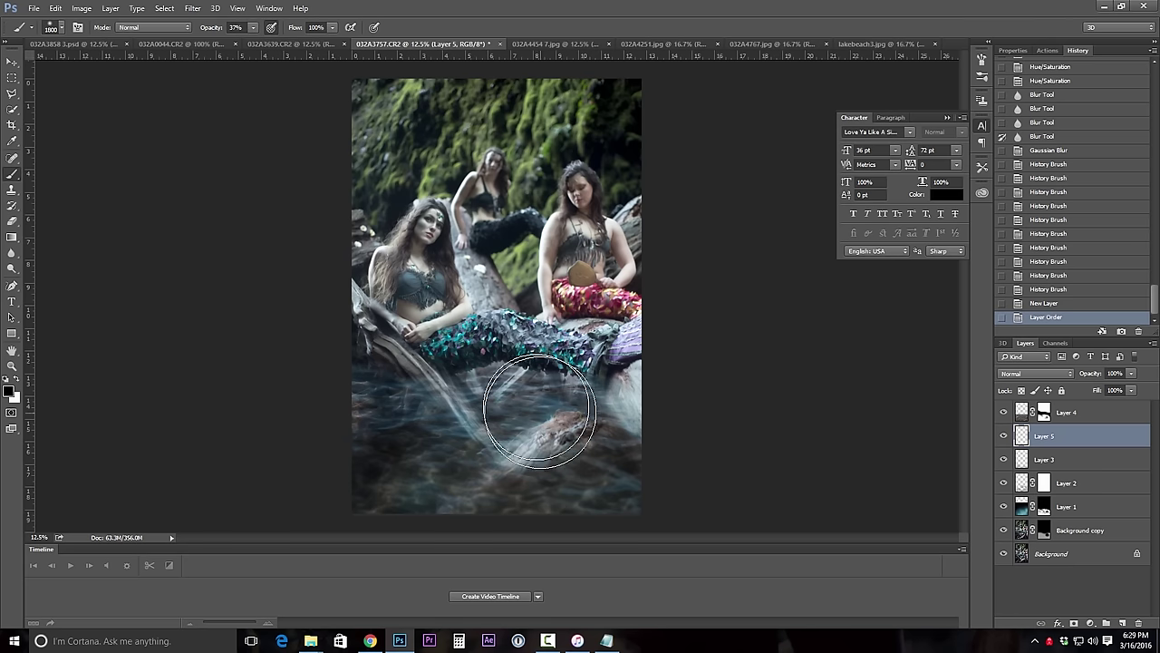
key("bracketleft")
key("bracketleft")
key("bracketleft")
key("bracketleft")
key("bracketleft")
key("bracketleft")
key("bracketleft")
key("bracketleft")
key("bracketleft")
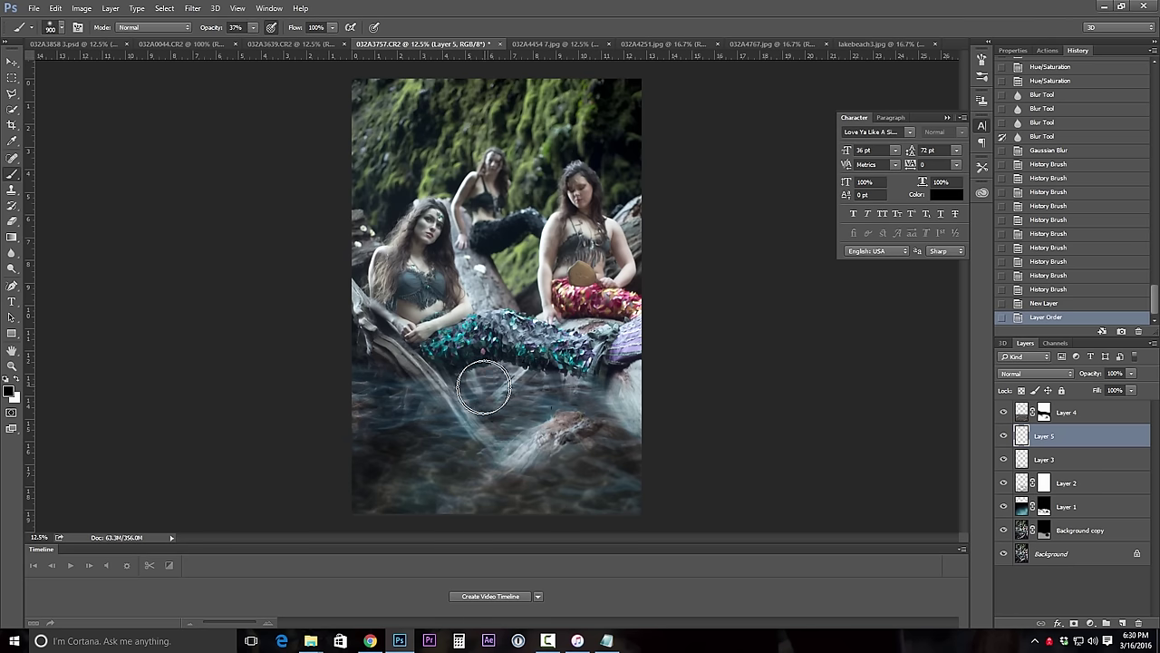
key("bracketleft")
key("bracketleft")
key("bracketleft")
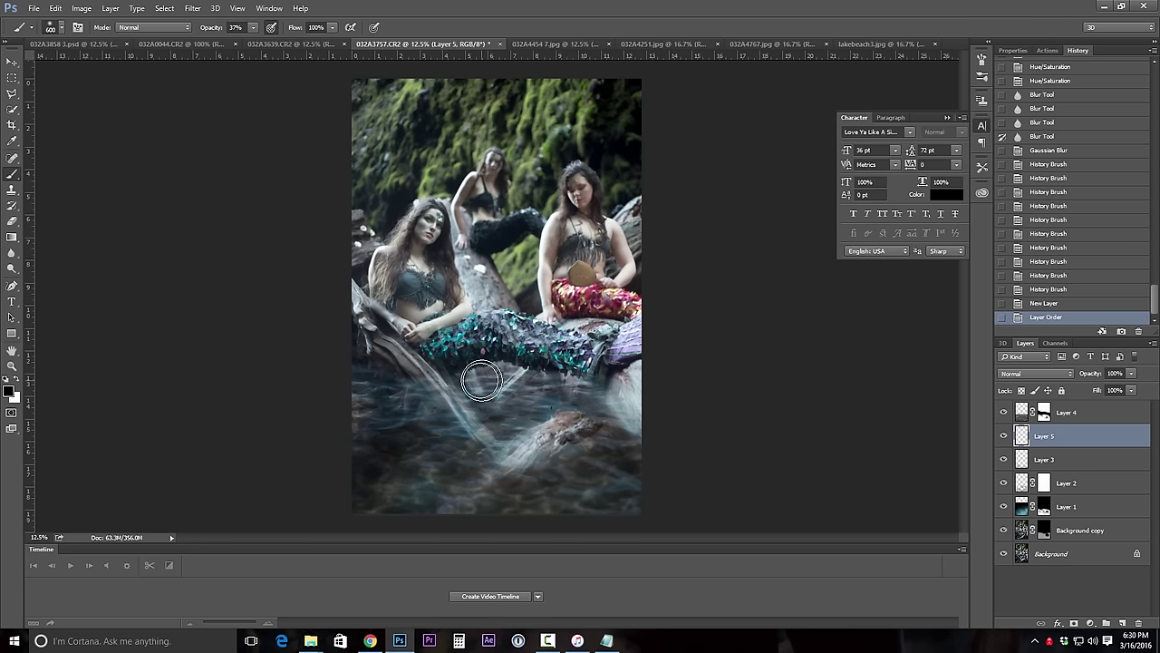
mouse_move(481, 380)
left_mouse_down()
mouse_move(553, 393)
mouse_move(479, 395)
mouse_move(565, 405)
mouse_move(534, 488)
mouse_move(558, 393)
mouse_move(493, 380)
mouse_move(472, 390)
mouse_move(548, 417)
left_mouse_up()
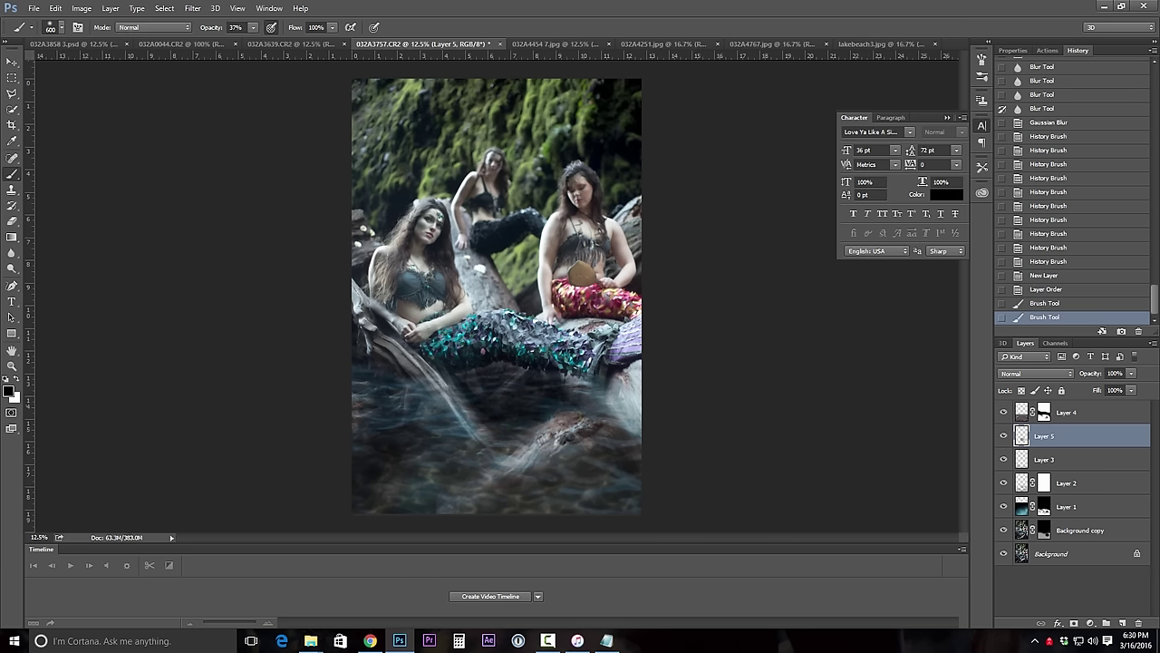
Step: Reduce the opacity of Layer 5 to 67%
left_click(1131, 374)
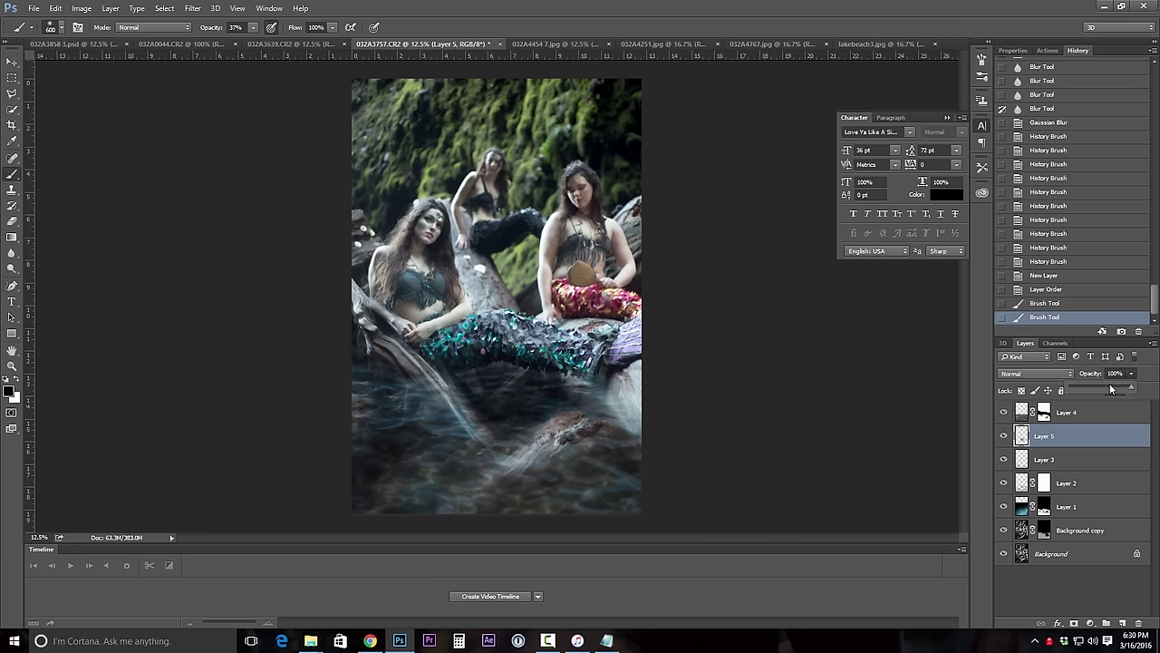
left_click_drag(1105, 384, 1115, 385)
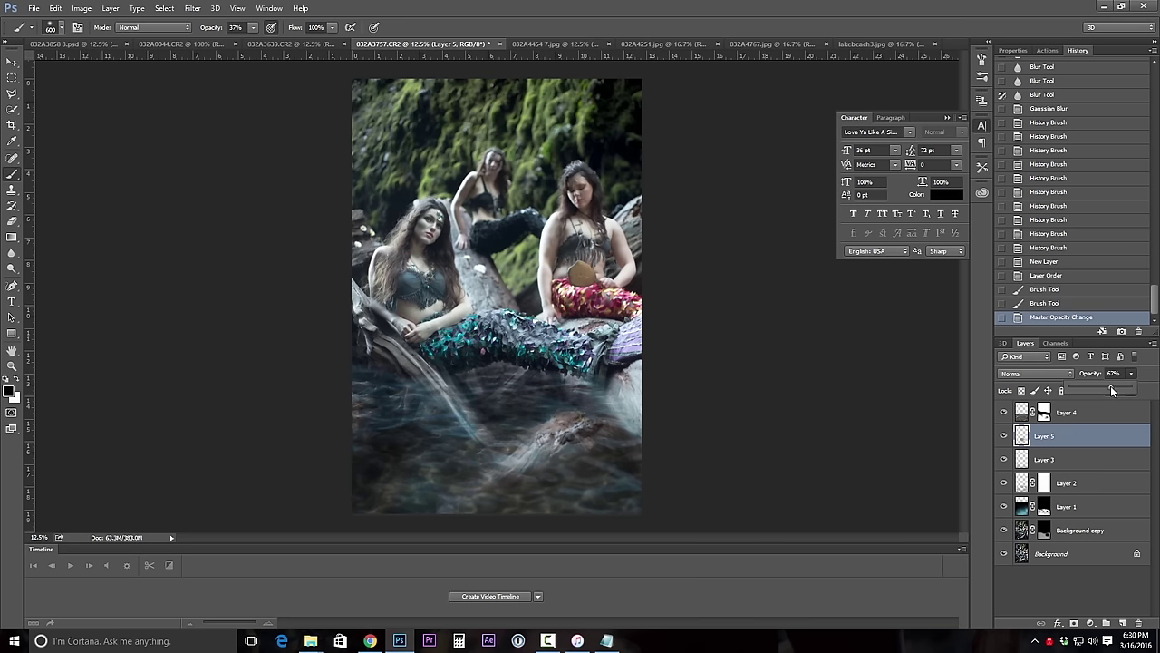
left_click(1108, 445)
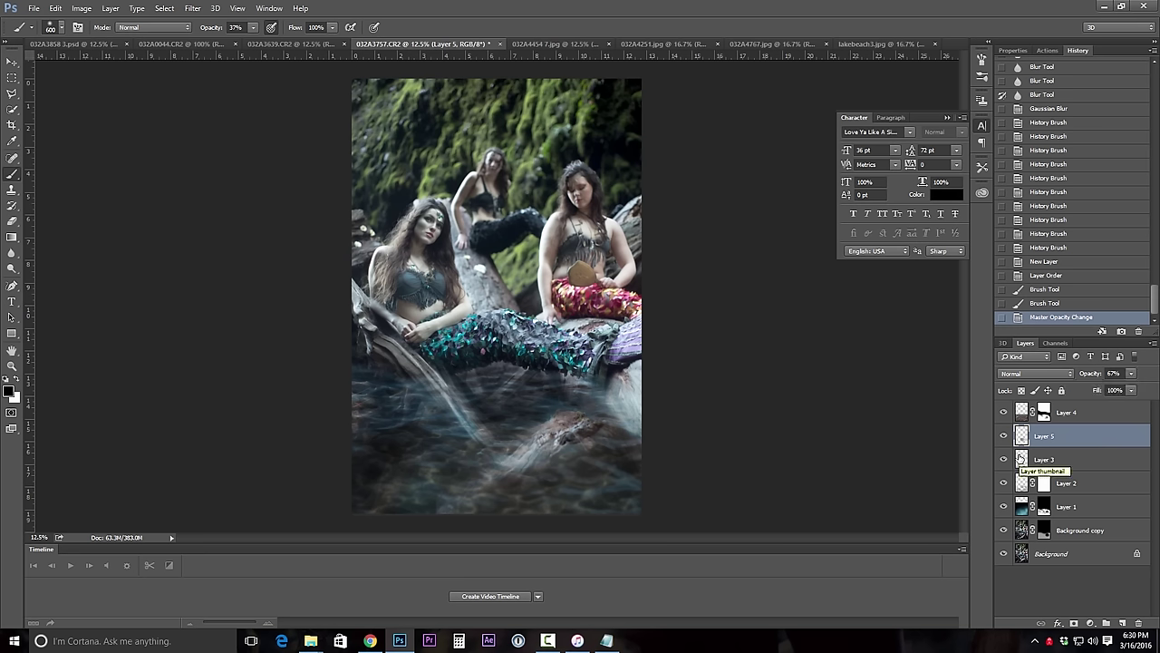
left_click(110, 8)
mouse_move(87, 11)
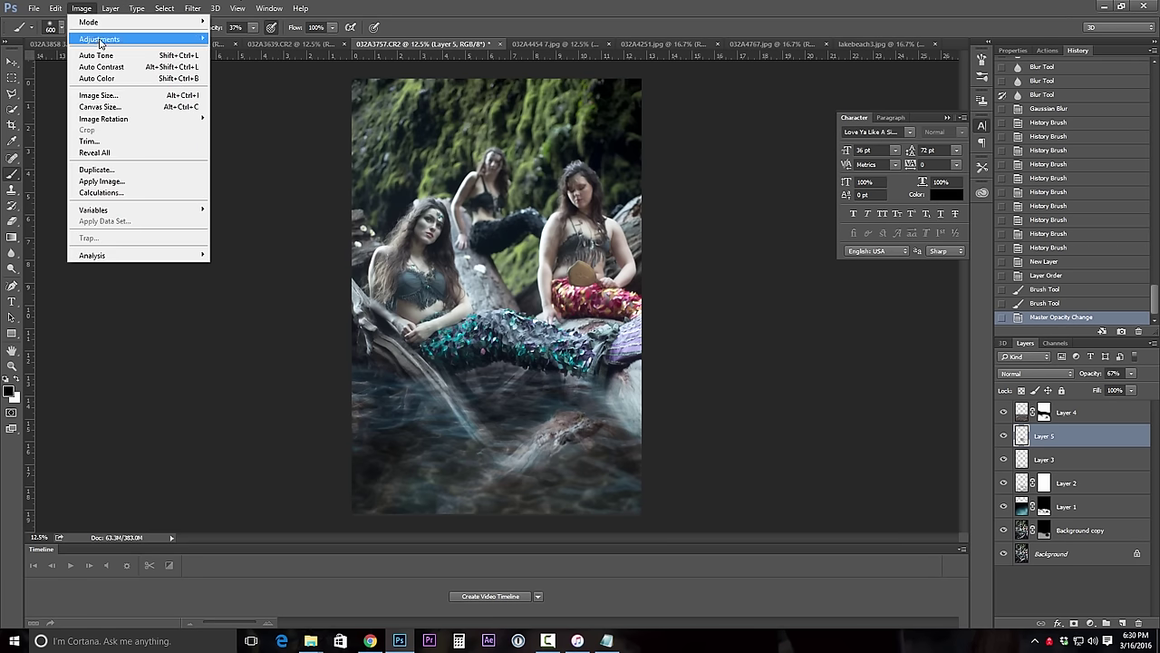
mouse_move(100, 40)
left_click(239, 109)
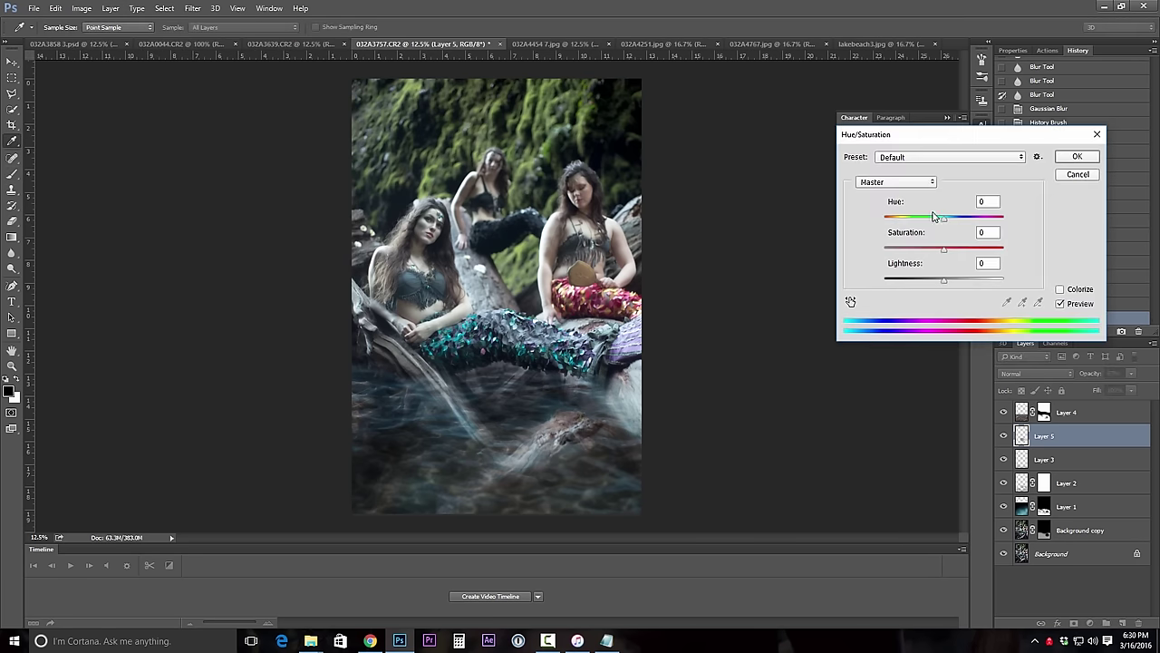
left_click_drag(943, 253, 945, 284)
mouse_move(945, 224)
left_mouse_down()
mouse_move(958, 225)
mouse_move(860, 210)
mouse_move(979, 225)
mouse_move(949, 233)
left_mouse_up()
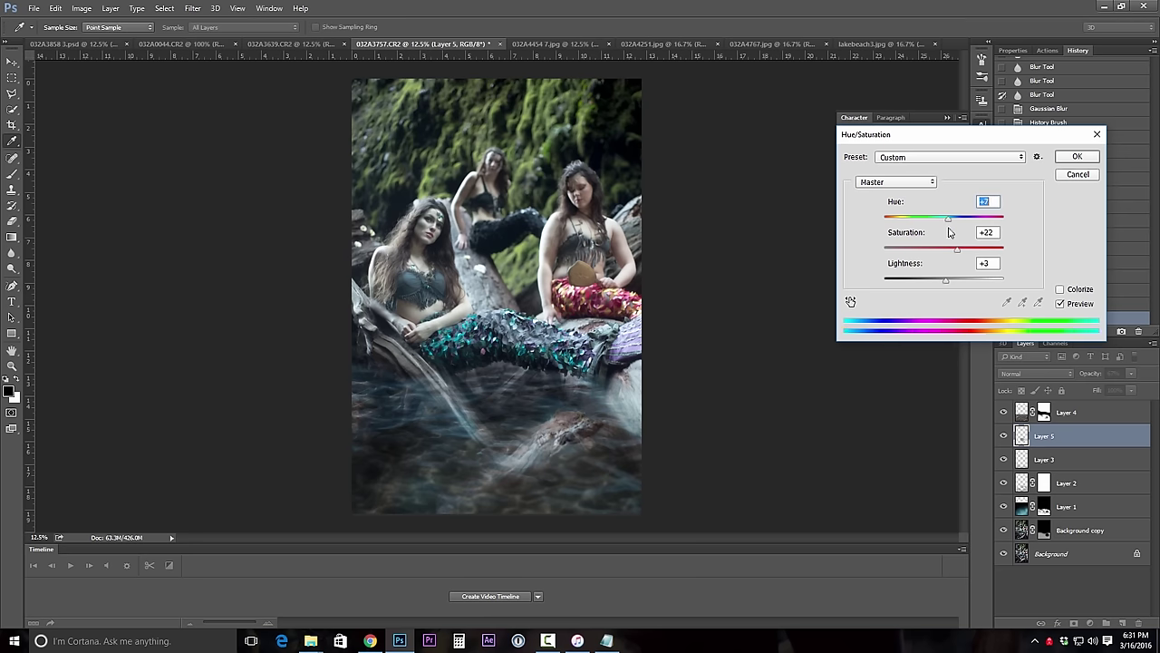
left_click(1078, 175)
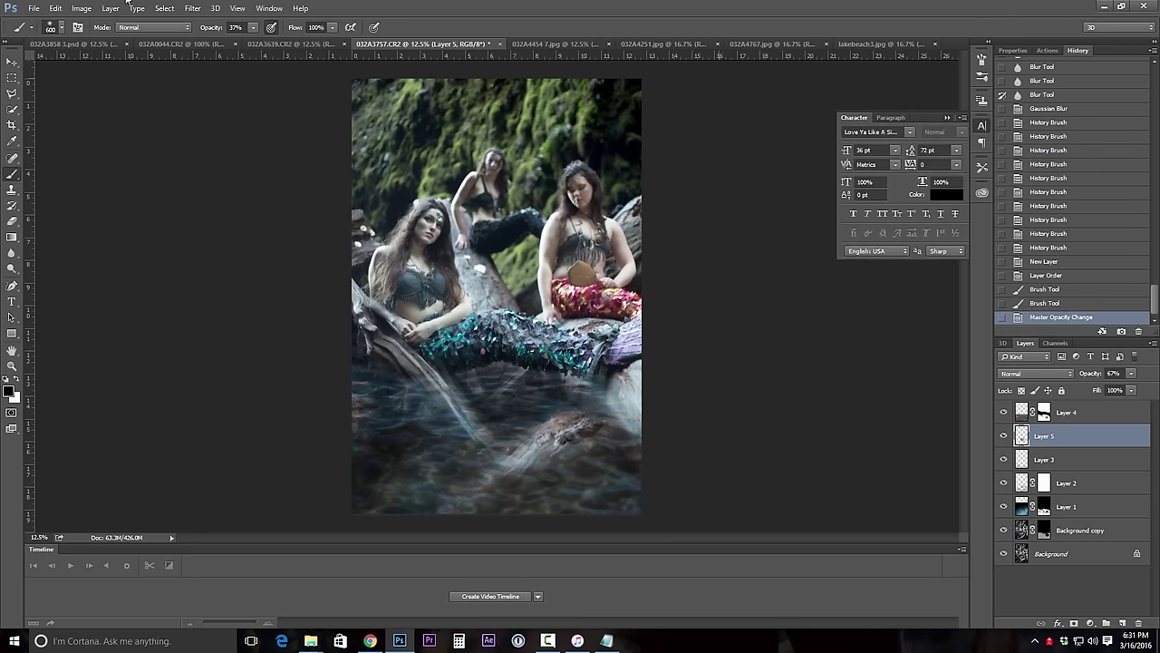
Step: Tint the painted shadows on Layer 5 with a Selective Color adjustment that lowers the yellow component
left_click(81, 8)
mouse_move(105, 40)
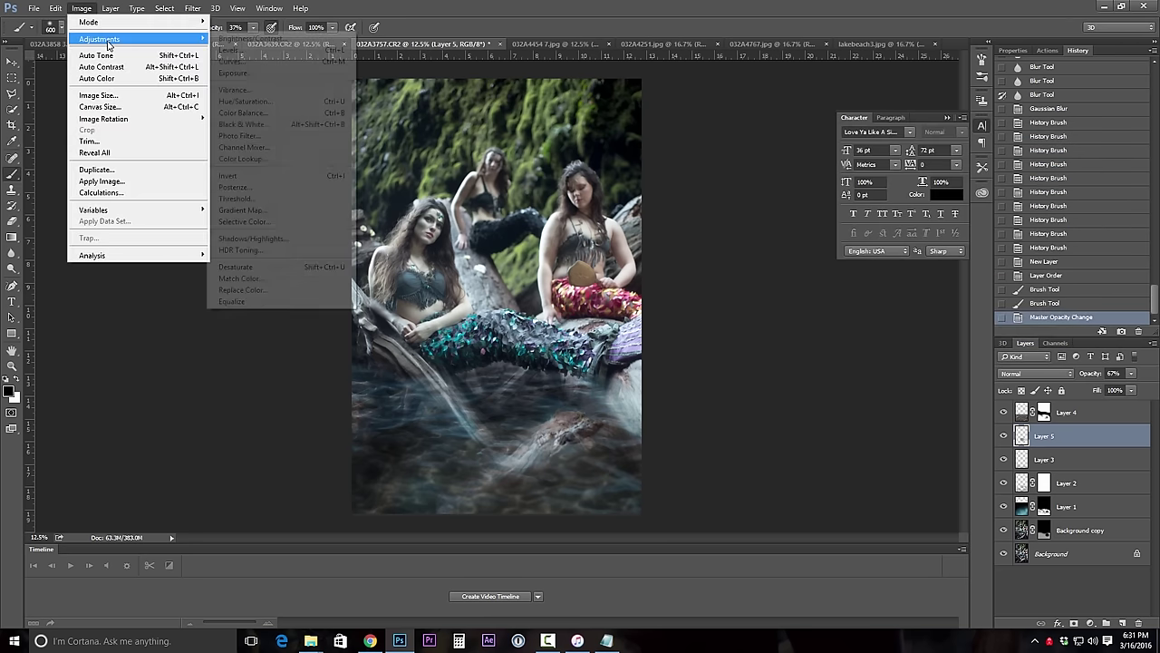
left_click(313, 225)
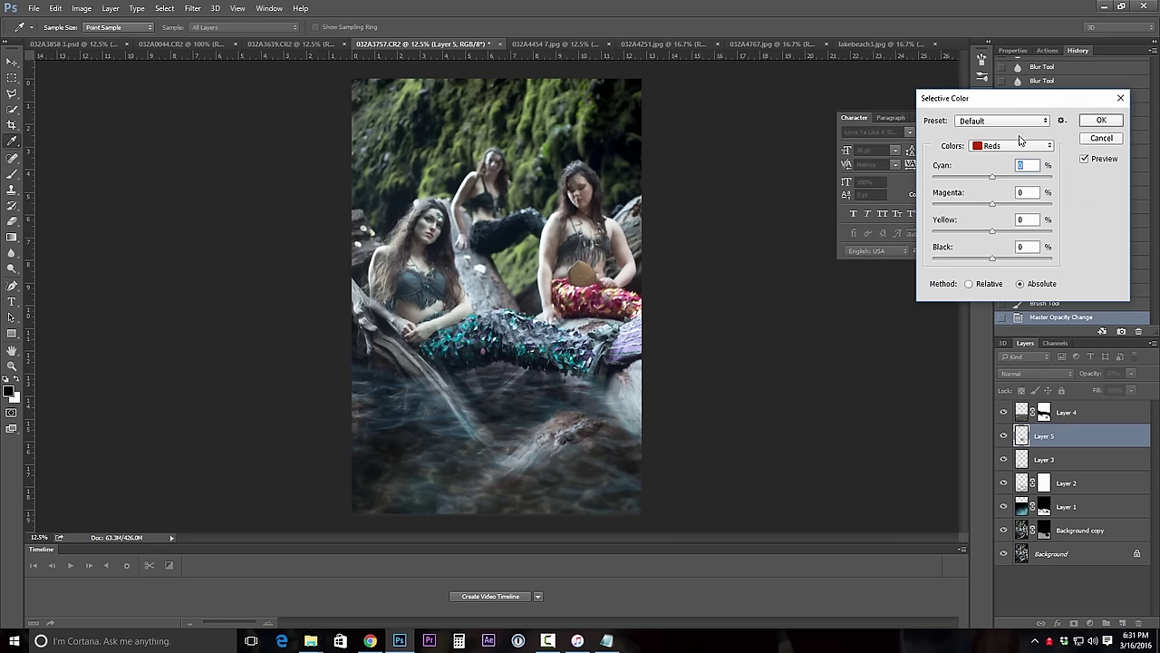
left_click(1021, 145)
left_click(990, 257)
mouse_move(994, 232)
left_mouse_down()
mouse_move(984, 236)
mouse_move(997, 181)
mouse_move(1015, 184)
mouse_move(981, 184)
mouse_move(1019, 190)
mouse_move(988, 209)
mouse_move(984, 238)
left_mouse_up()
left_click(1100, 119)
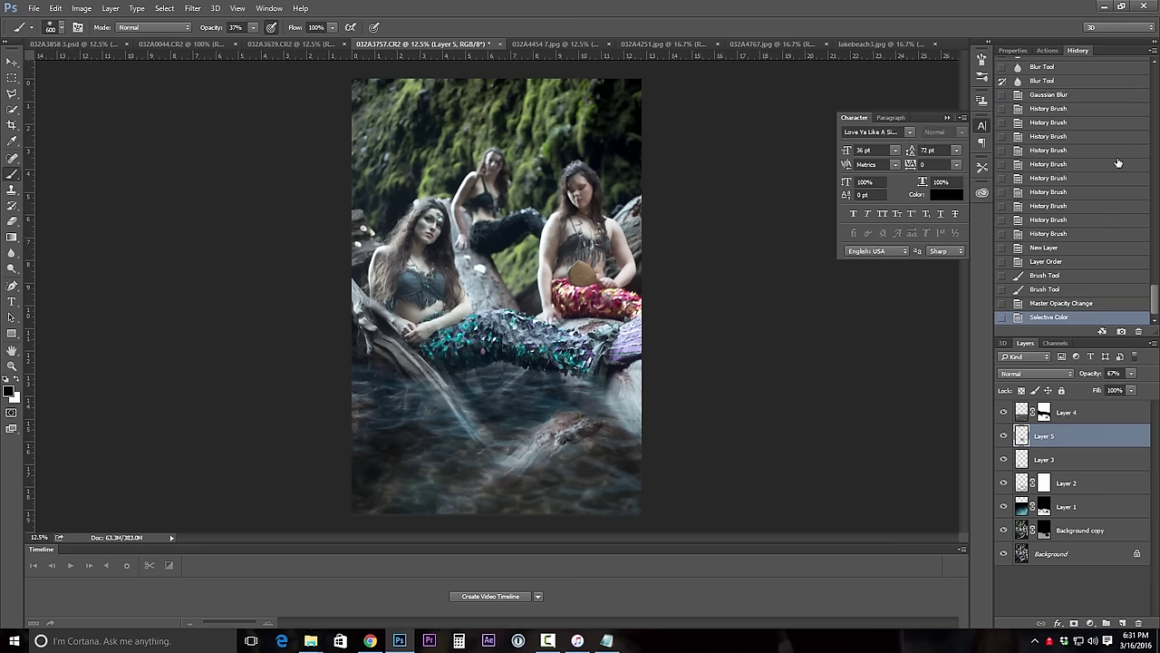
Step: Paint black on Layer 4 along the waterline of the slanting log using a 150 px brush with 75% hardness
left_click(1022, 415)
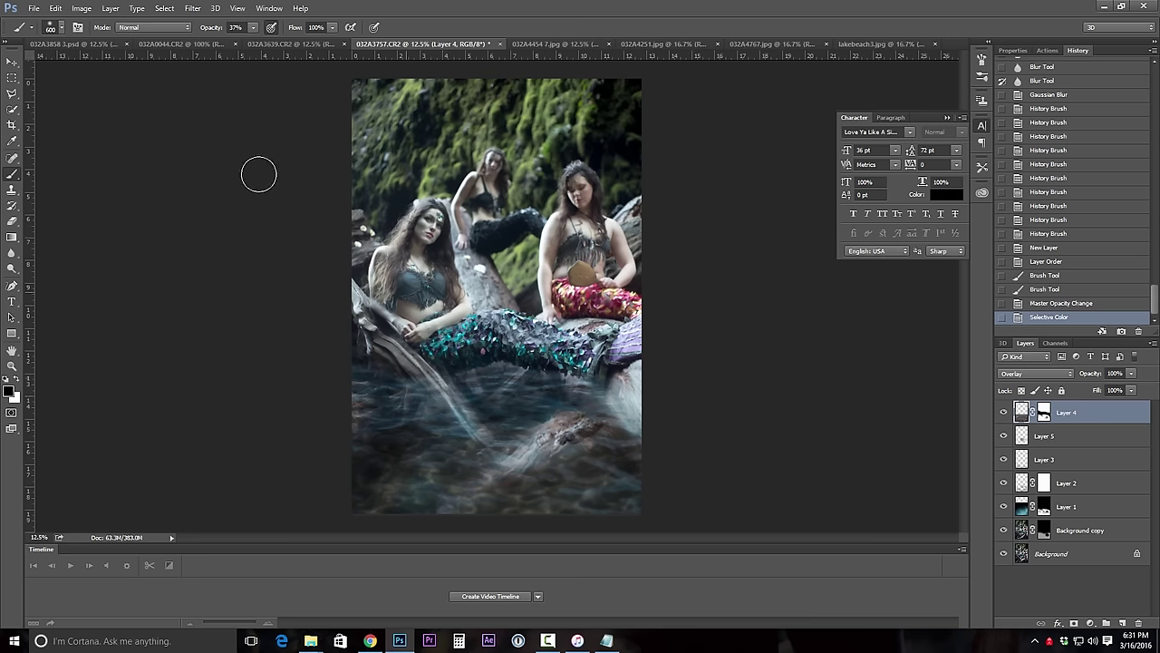
left_click(62, 30)
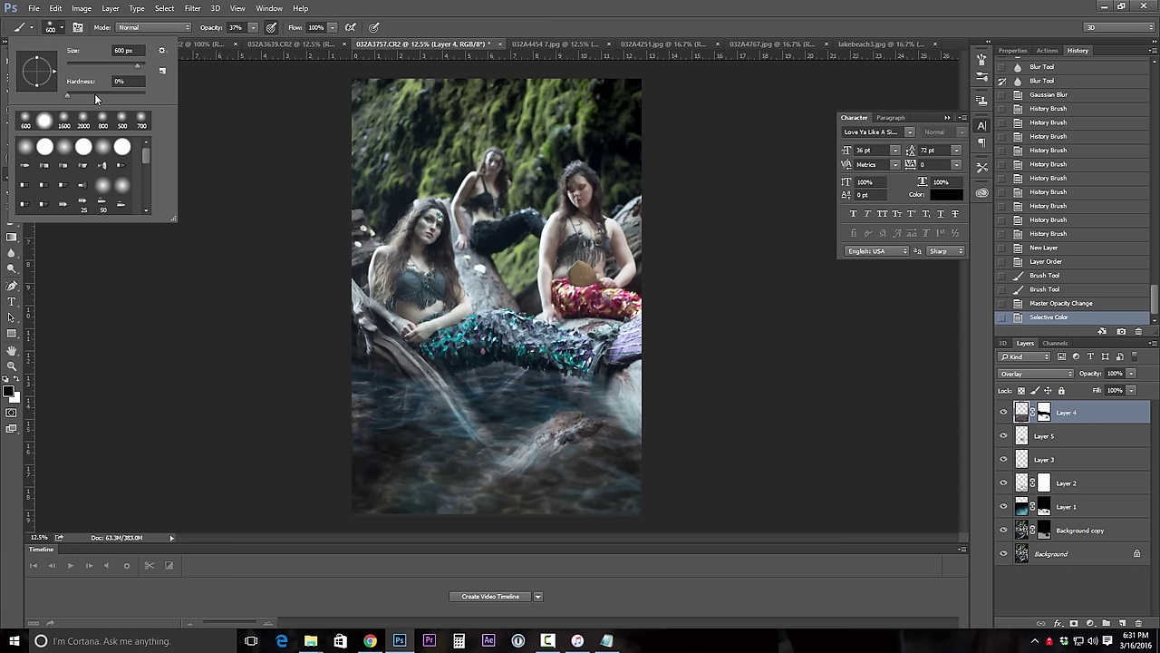
left_click(94, 94)
key("Return")
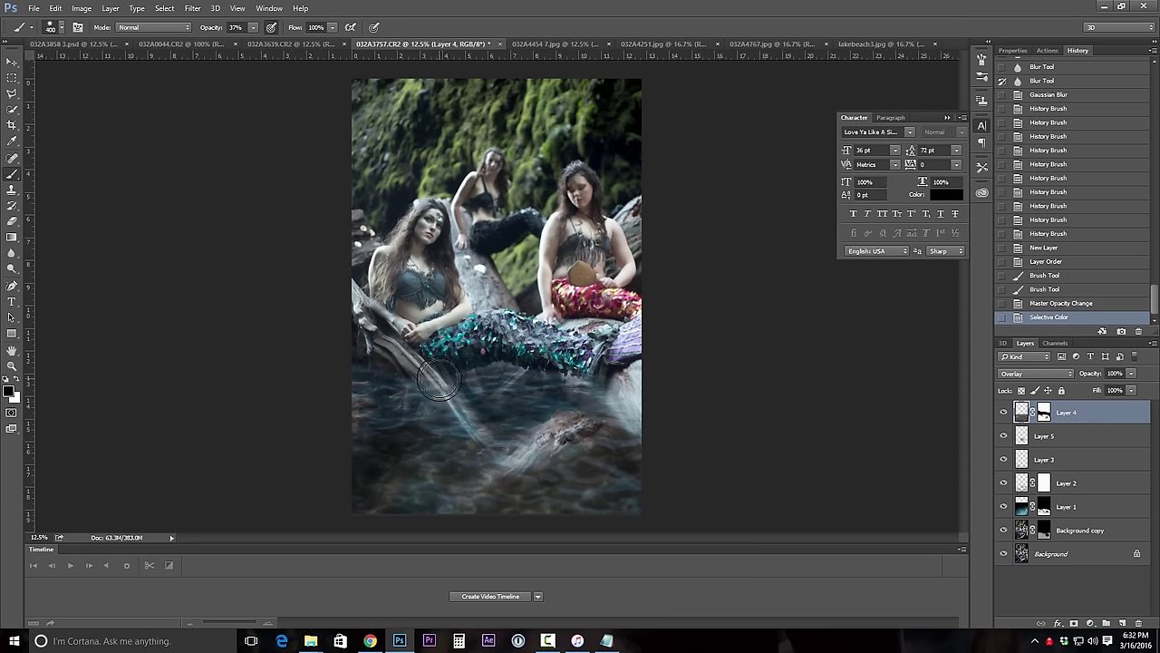
key("bracketleft")
key("bracketleft")
key("bracketleft")
key("bracketleft")
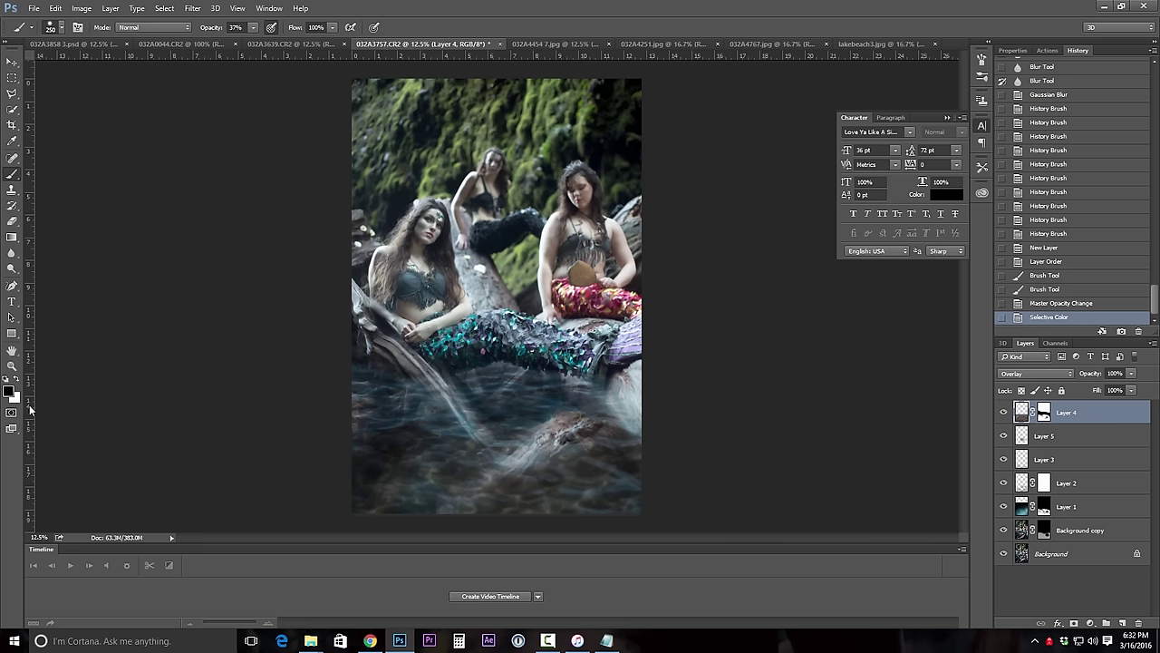
key("bracketleft")
key("bracketleft")
key("bracketleft")
left_click(430, 384)
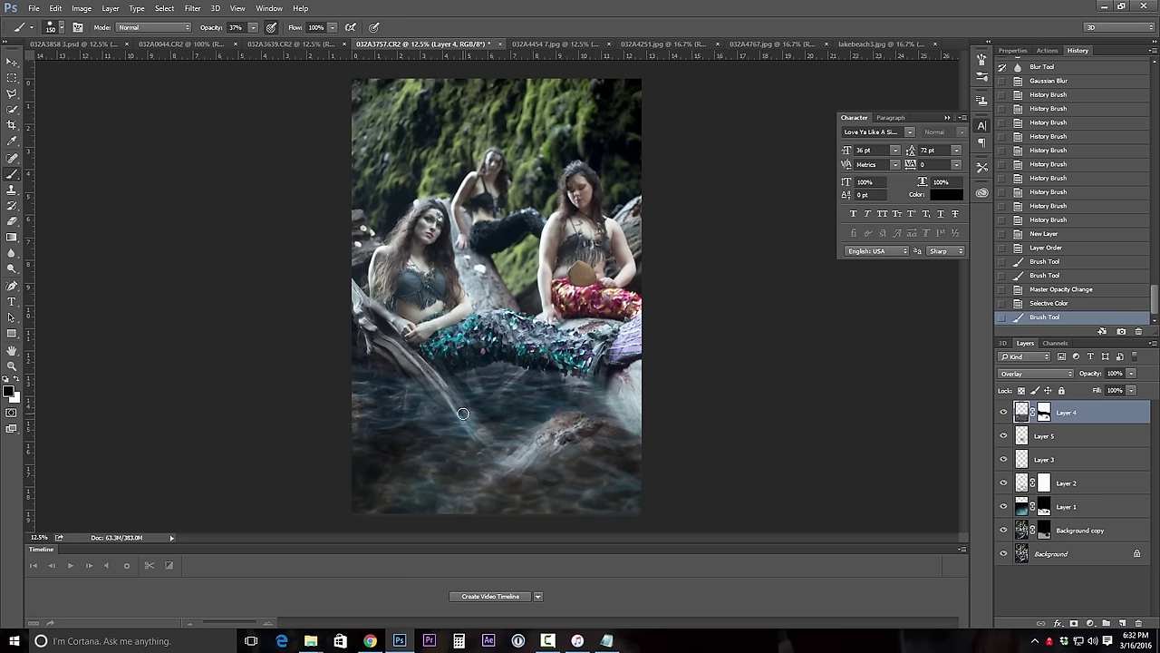
left_click(408, 375)
left_click_drag(406, 374, 354, 360)
Step: Paint black on Layer 4 at the waterline of the pale rock below the purple tail using a 200 px brush
key("bracketright")
key("bracketright")
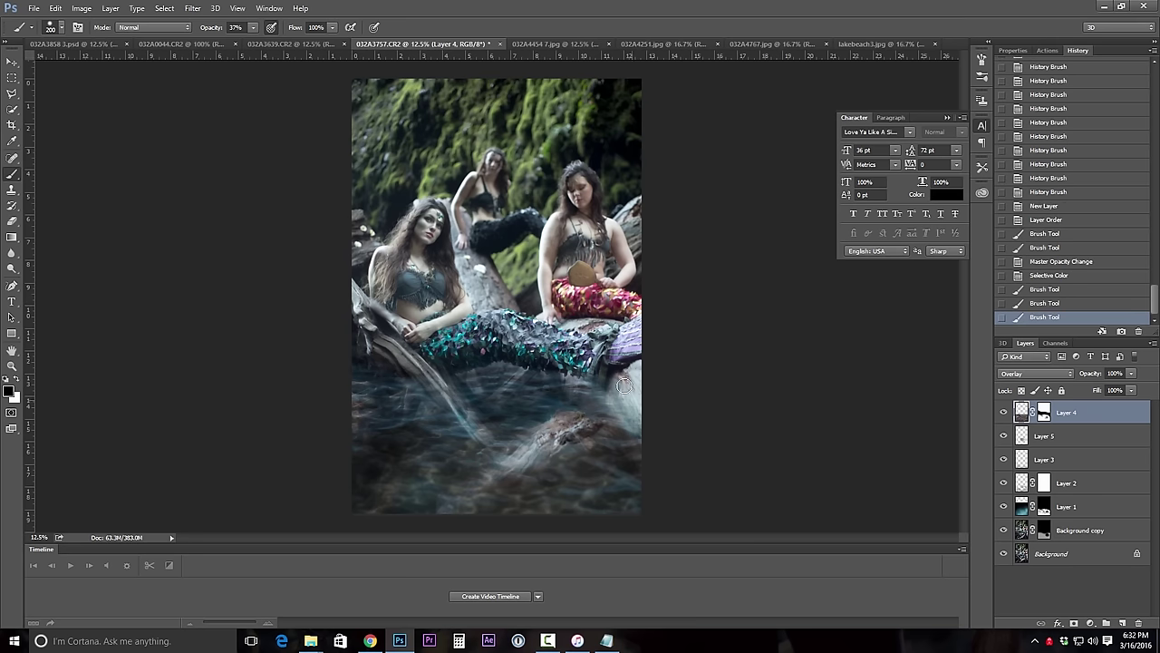
left_click_drag(649, 396, 683, 424)
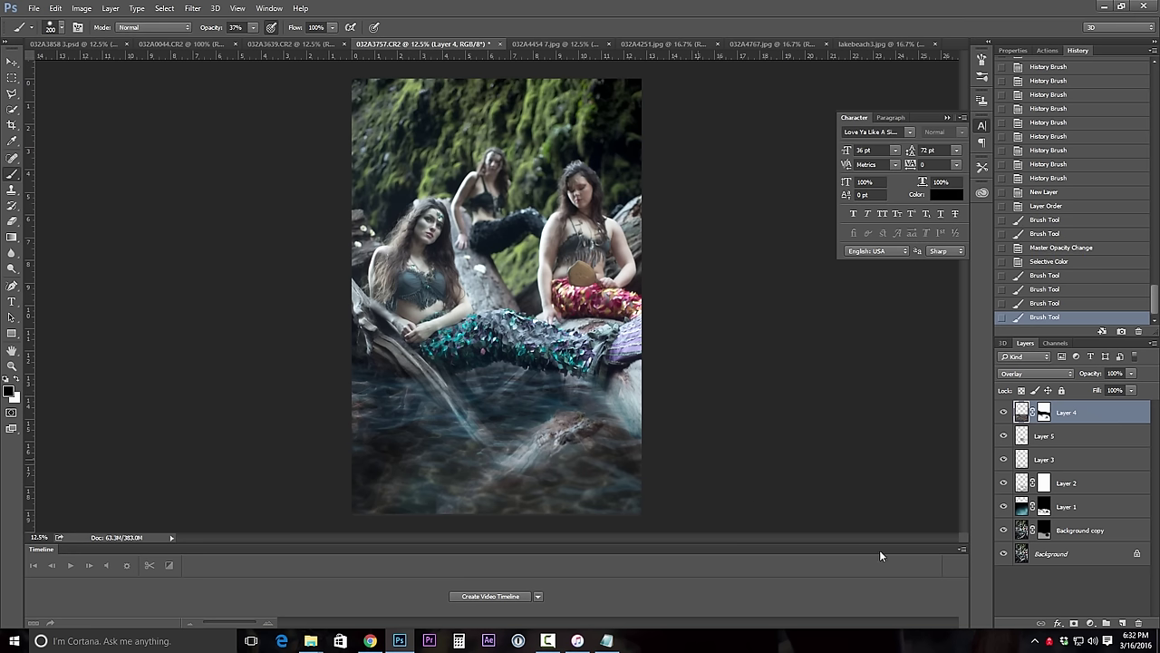
Step: Paint black shadow on Layer 5 at the waterline of the pale rock below the purple tail using a softened brush of about 300 px
left_click(1023, 436)
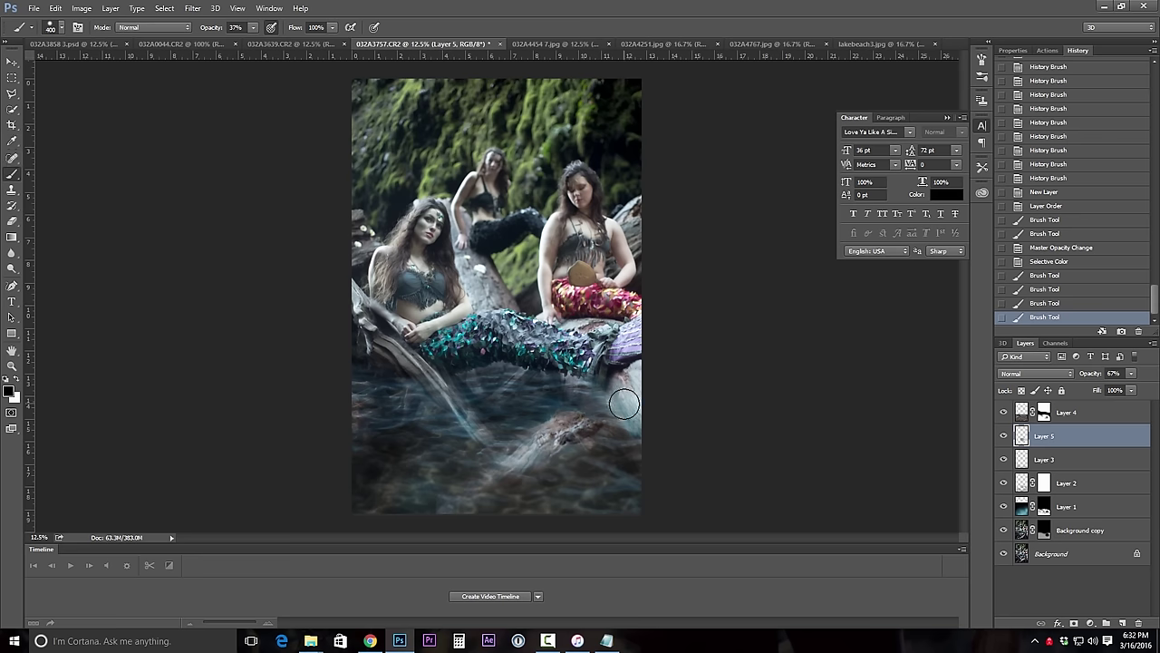
key("bracketleft")
left_click(55, 27)
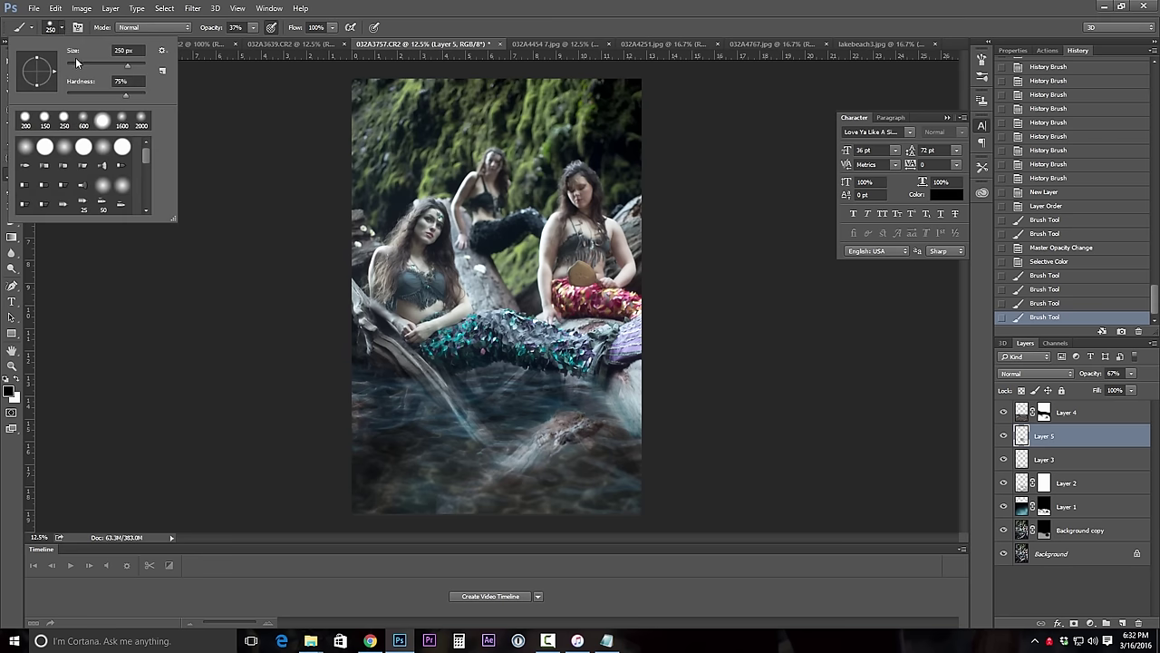
left_click_drag(80, 95, 43, 94)
key("Return")
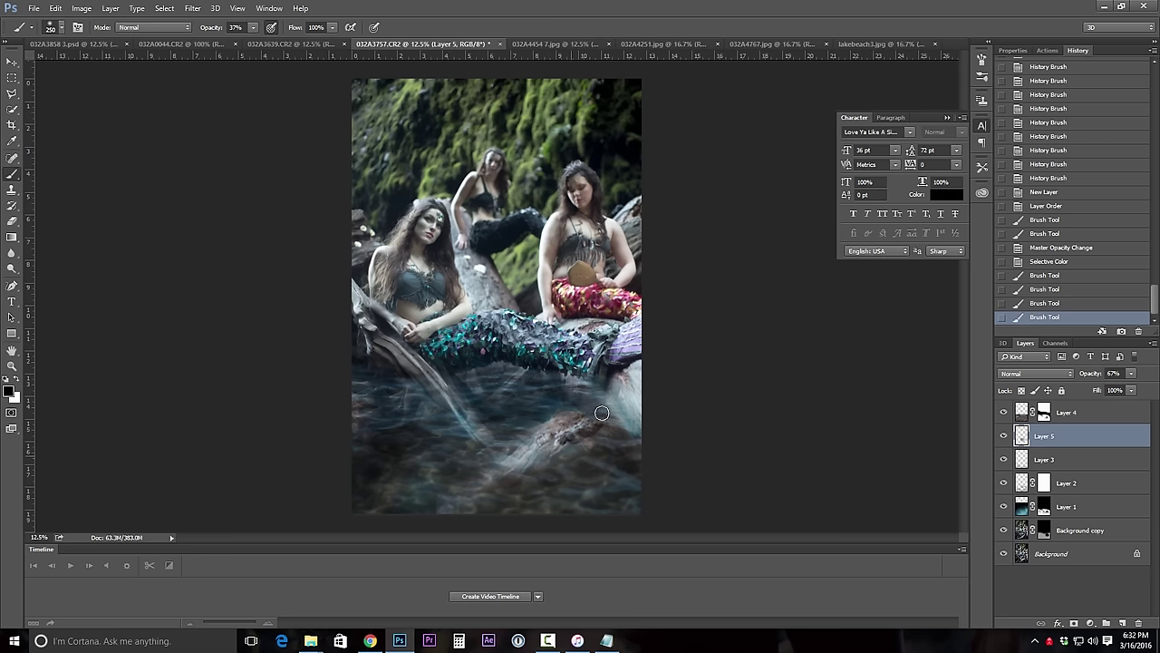
mouse_move(608, 392)
left_mouse_down()
mouse_move(643, 445)
mouse_move(619, 401)
left_mouse_up()
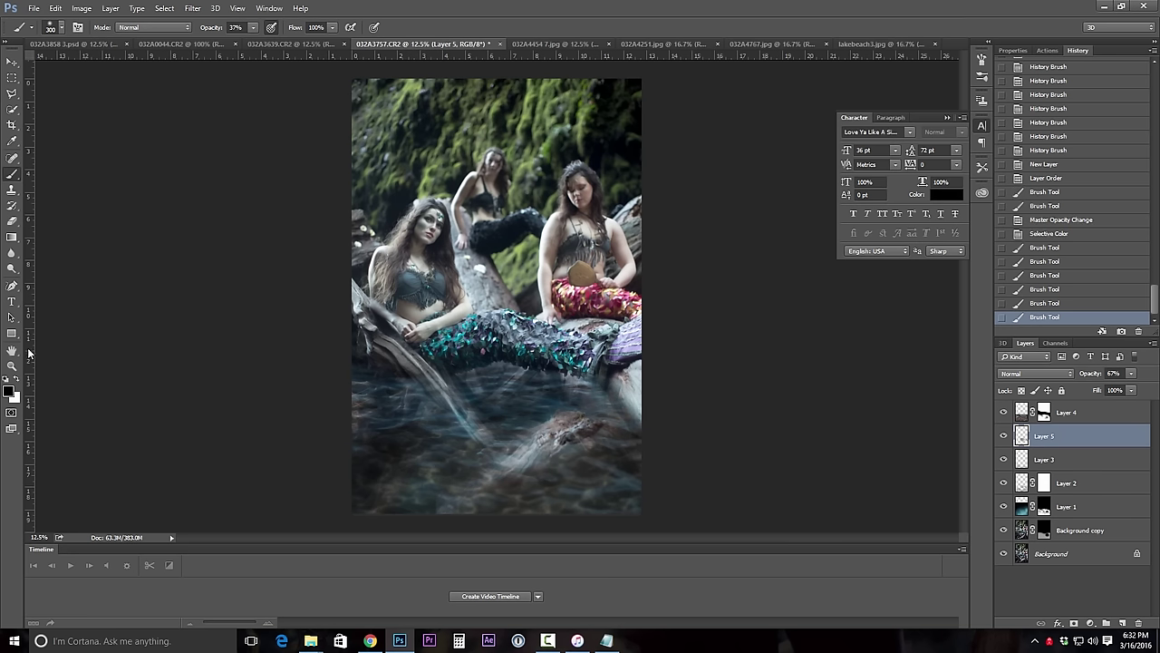
Step: Burn the shadows around the pale rock on the Background layer using a 300 px brush, raising the exposure to 100%
left_click_drag(12, 268, 39, 284)
left_click(39, 284)
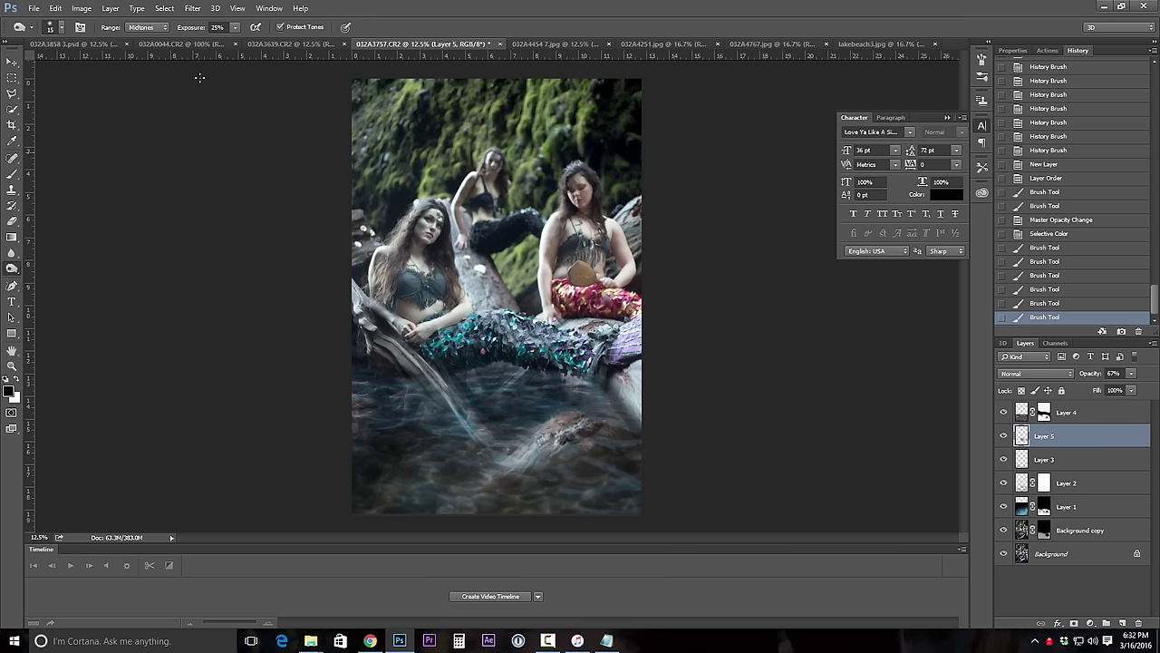
left_click(146, 28)
left_click(145, 34)
left_click(1023, 533)
left_click(1023, 553)
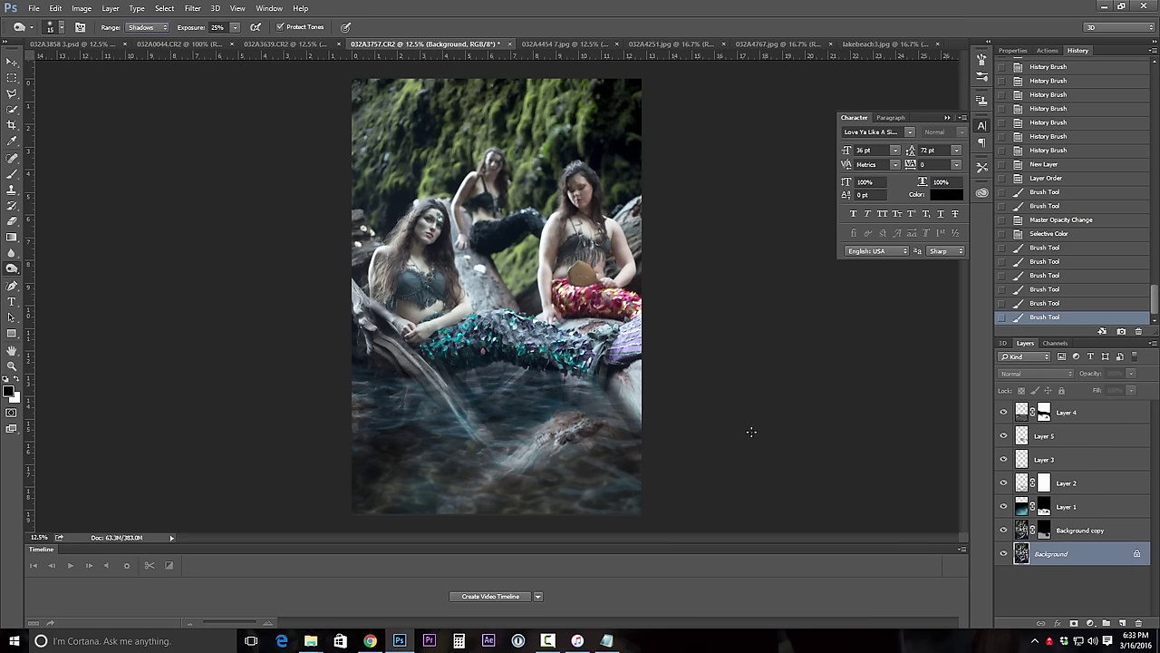
key("bracketright")
mouse_move(620, 390)
left_mouse_down()
mouse_move(643, 427)
mouse_move(620, 392)
left_mouse_up()
key("0")
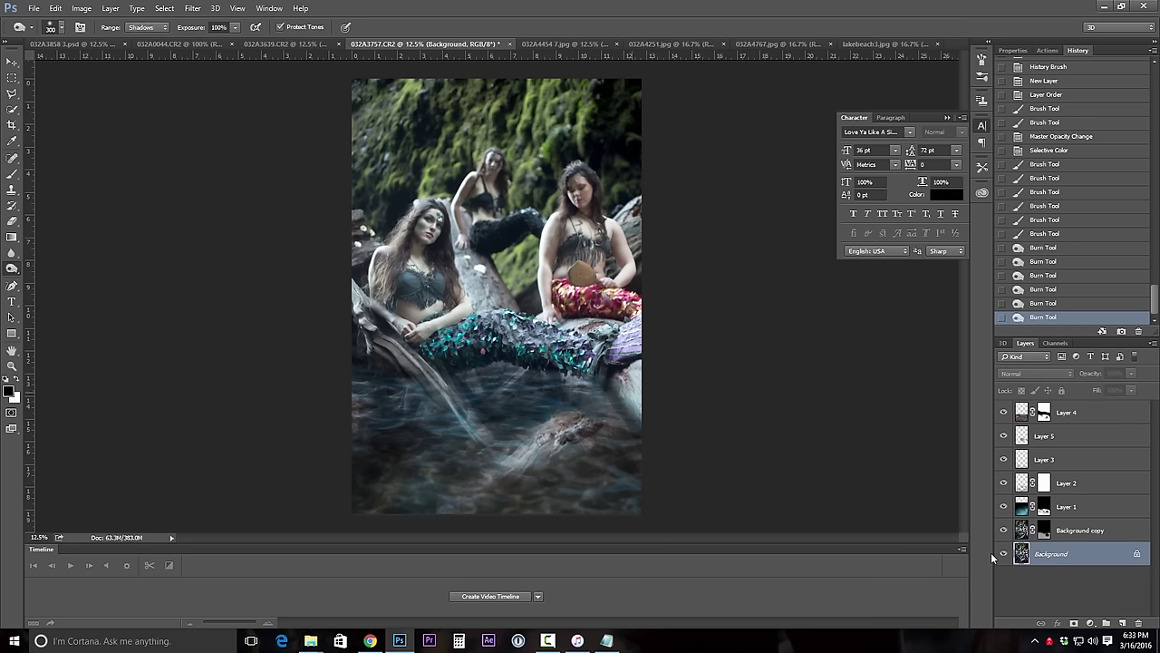
Step: Copy the whole bubble texture from 032A4767.jpg and paste it into the mermaid photo 032A3757.CR2
left_click(1033, 530)
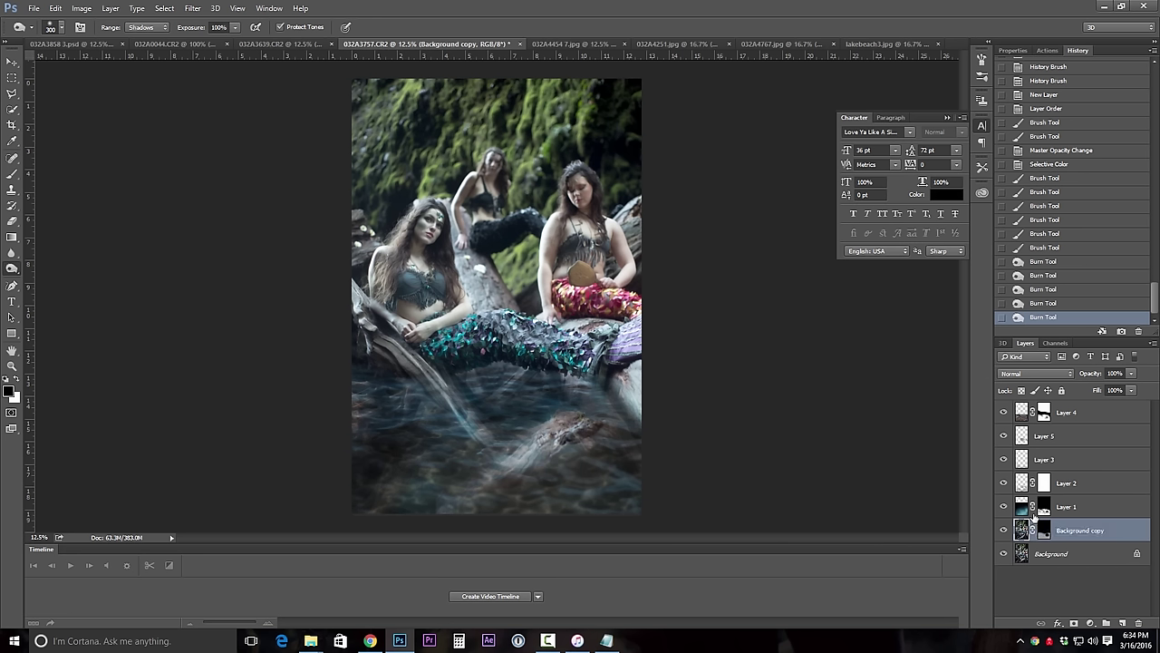
left_click(560, 42)
left_click(691, 42)
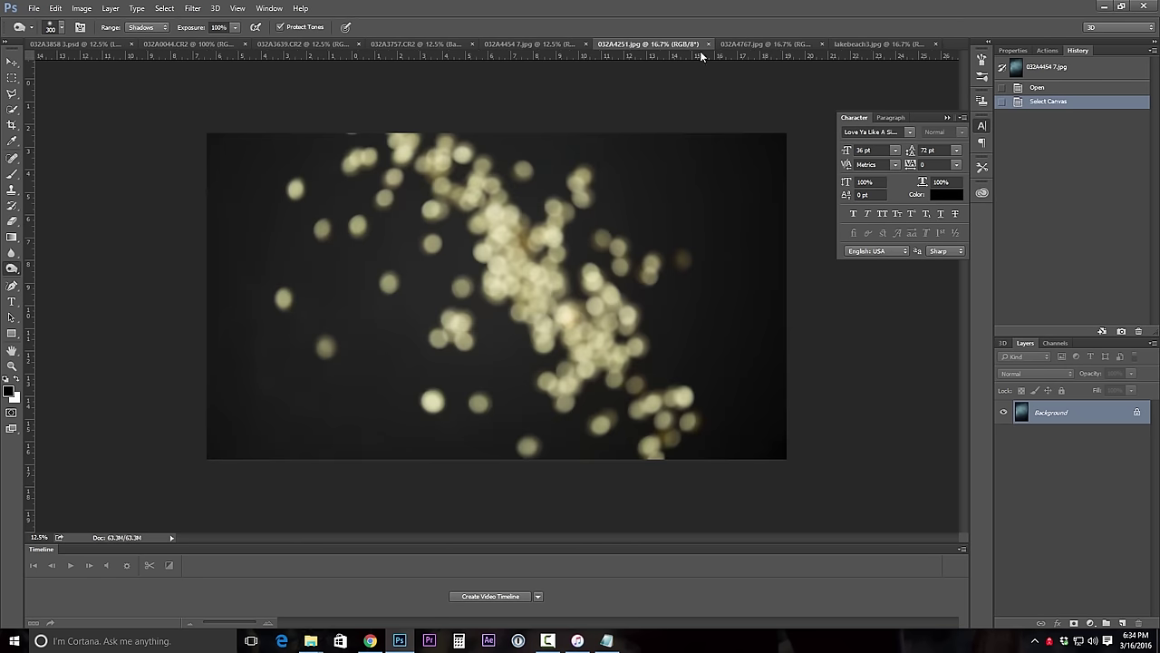
left_click(759, 45)
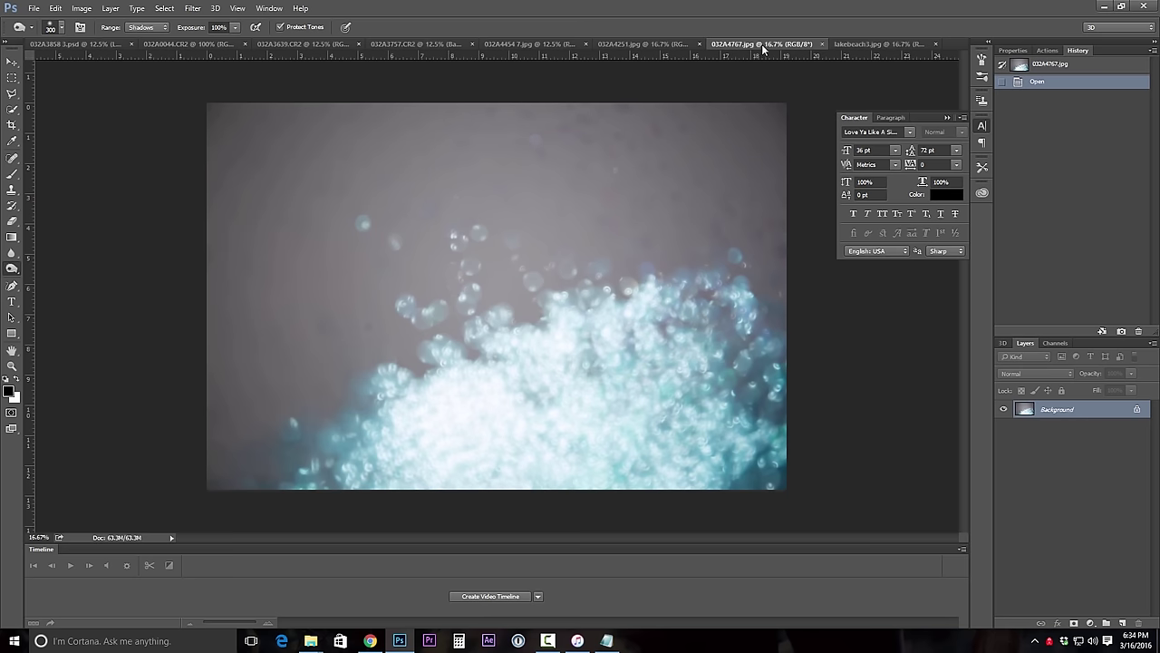
key("ctrl+a")
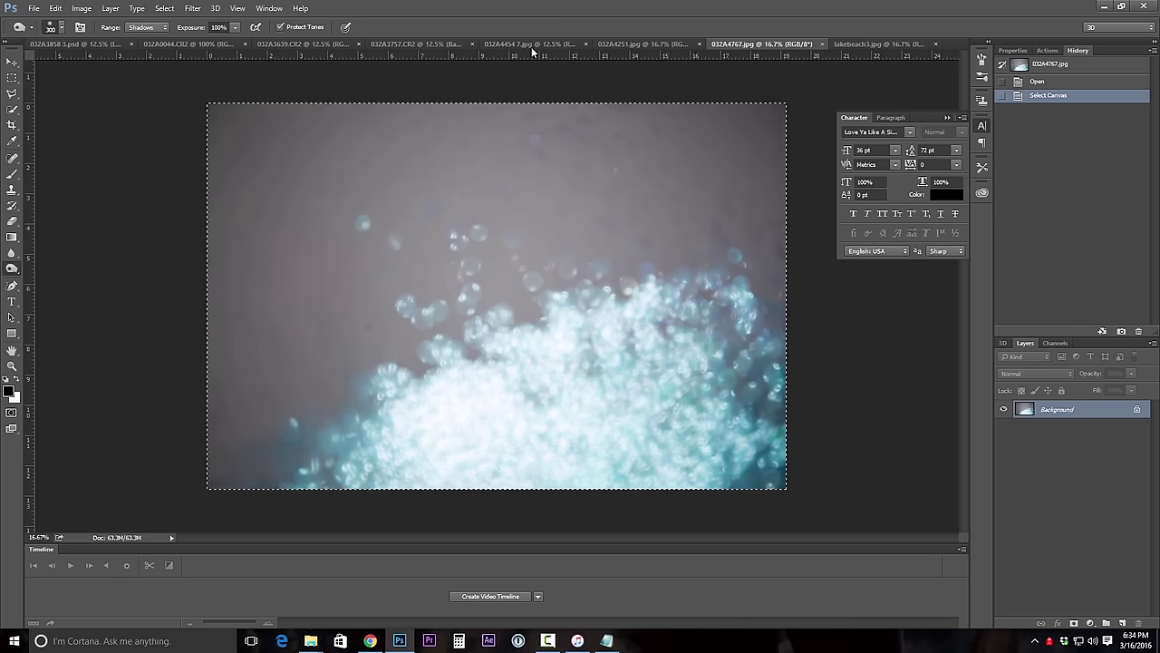
left_click(399, 42)
key("ctrl+v")
Step: Move the pasted bubble texture down so that it covers the water area below the mermaids' tails
key("ctrl+t")
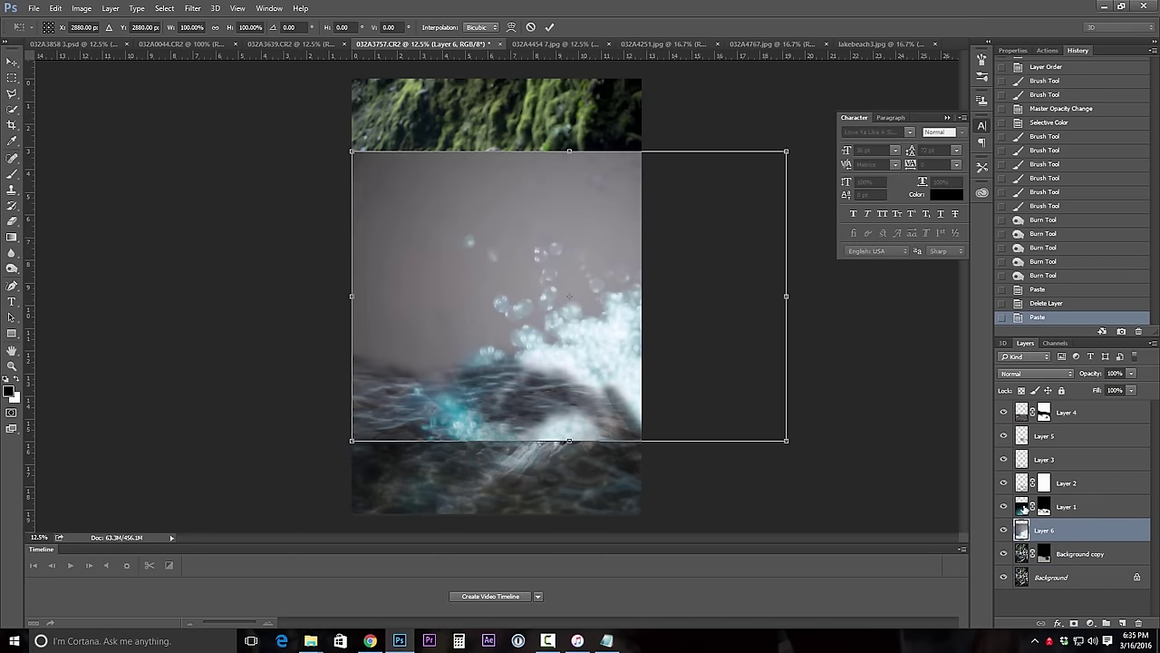
mouse_move(594, 231)
left_mouse_down()
mouse_move(475, 352)
mouse_move(320, 346)
mouse_move(460, 441)
left_mouse_up()
key("Return")
key("o")
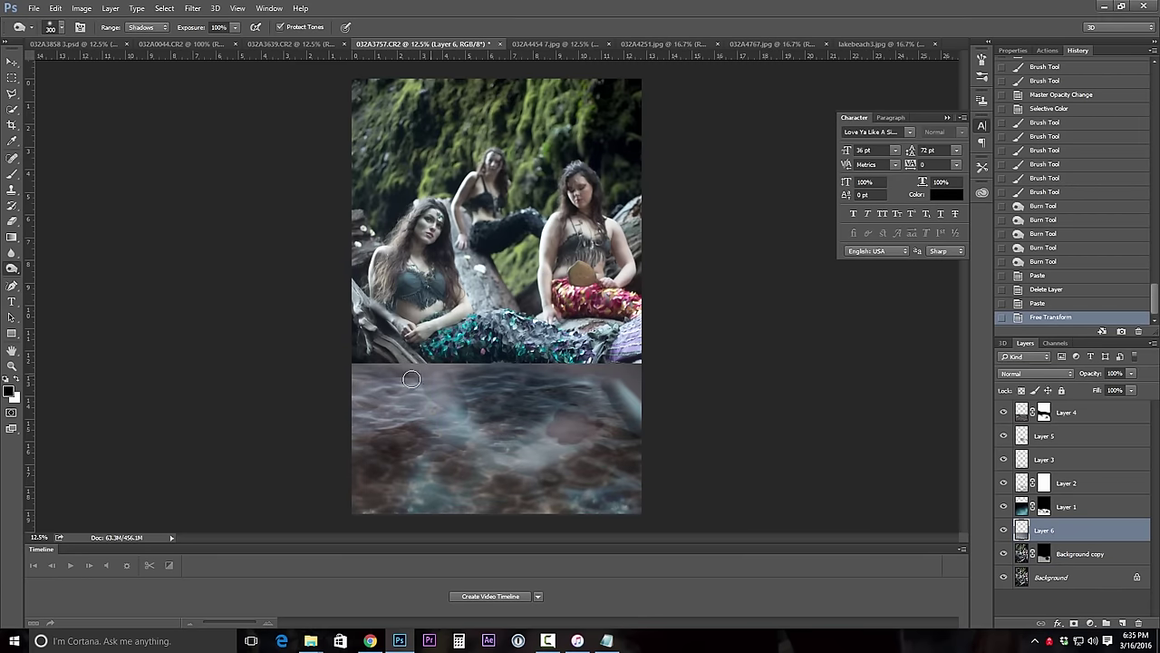
Step: Place Layer 6 at the top of the layer stack and set its blend mode to Overlay
left_click_drag(1022, 537, 1021, 409)
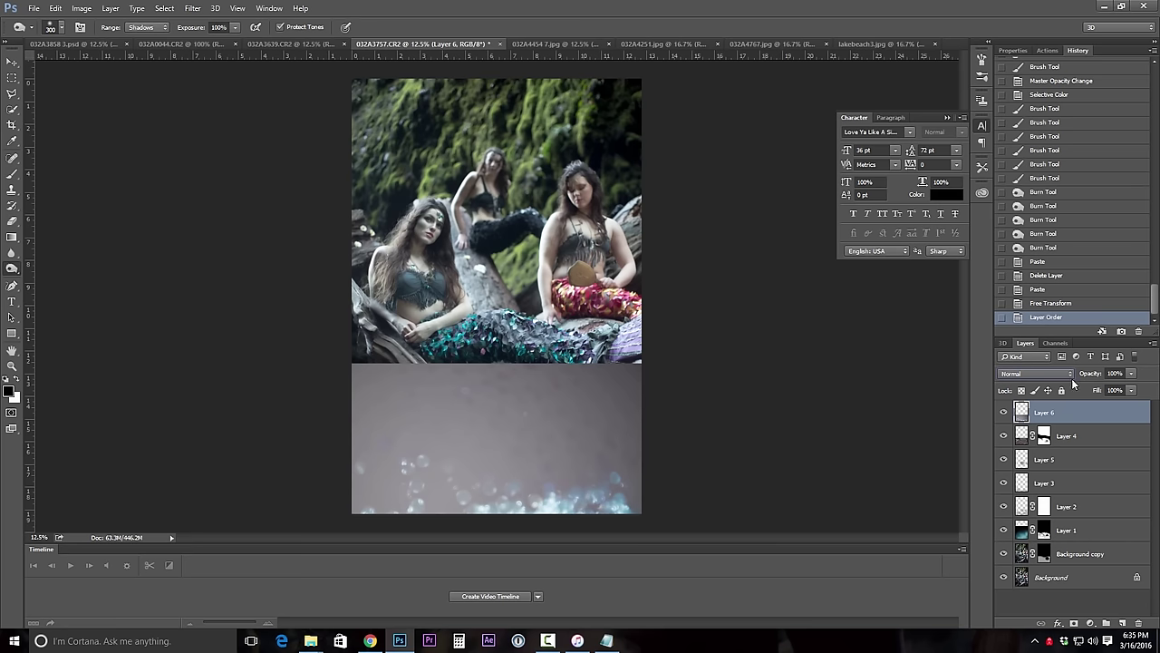
left_click(1036, 374)
left_click(1038, 494)
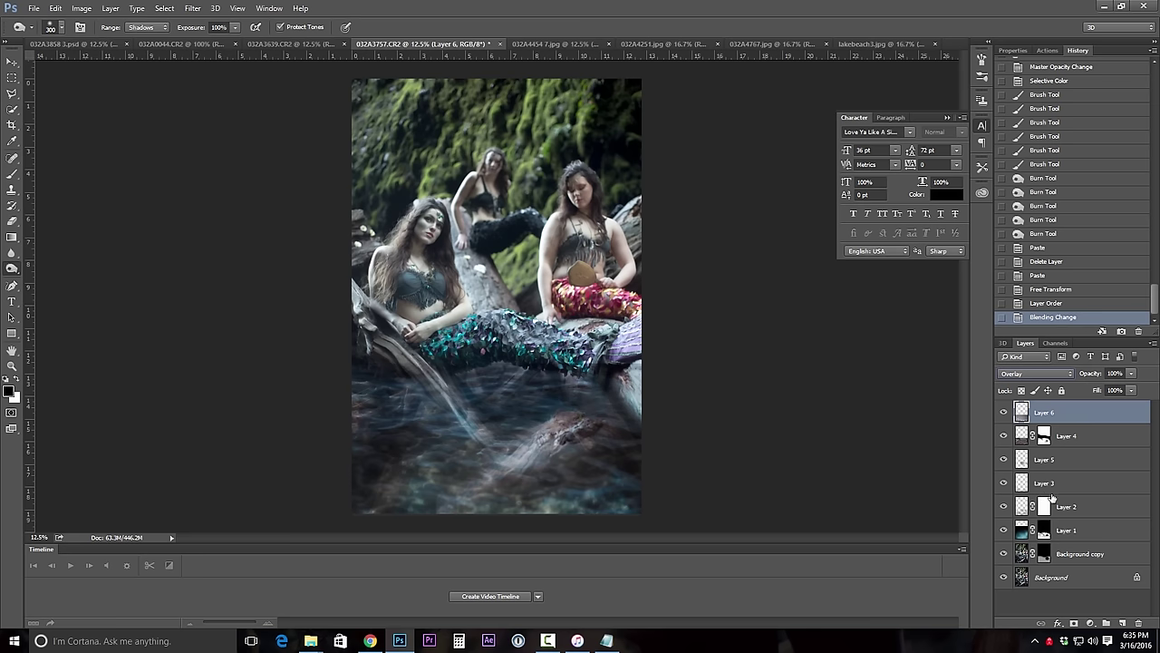
Step: Adjust the bubble texture on Layer 6 with Brightness/Contrast, using brightness 50 and contrast -4
left_click(91, 9)
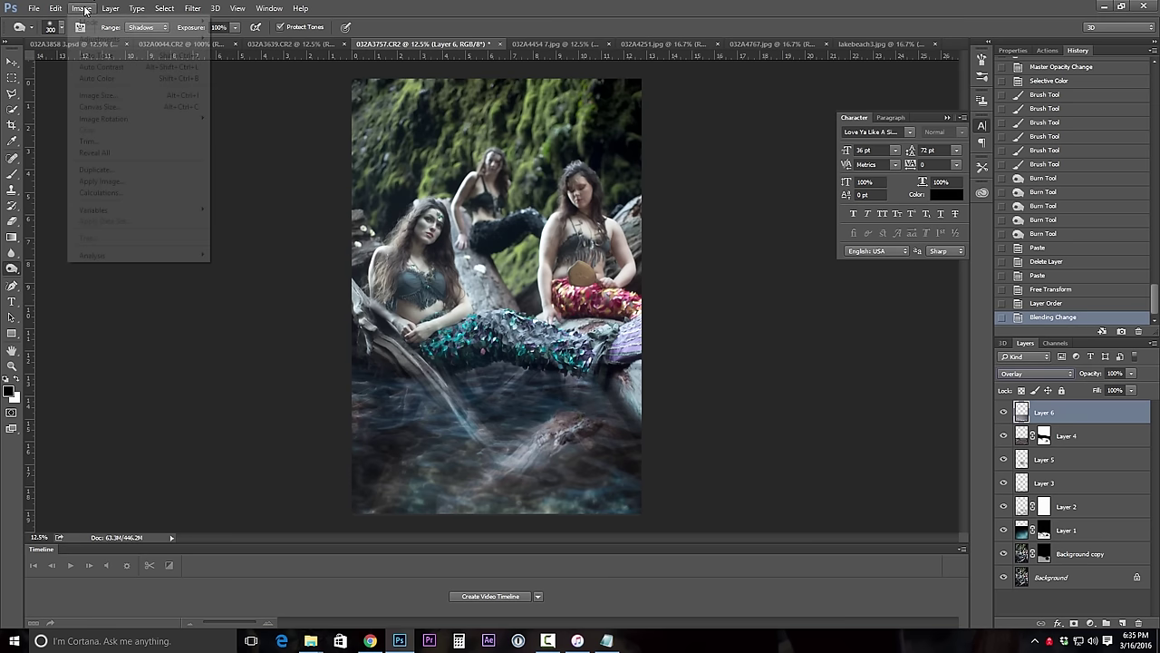
mouse_move(164, 39)
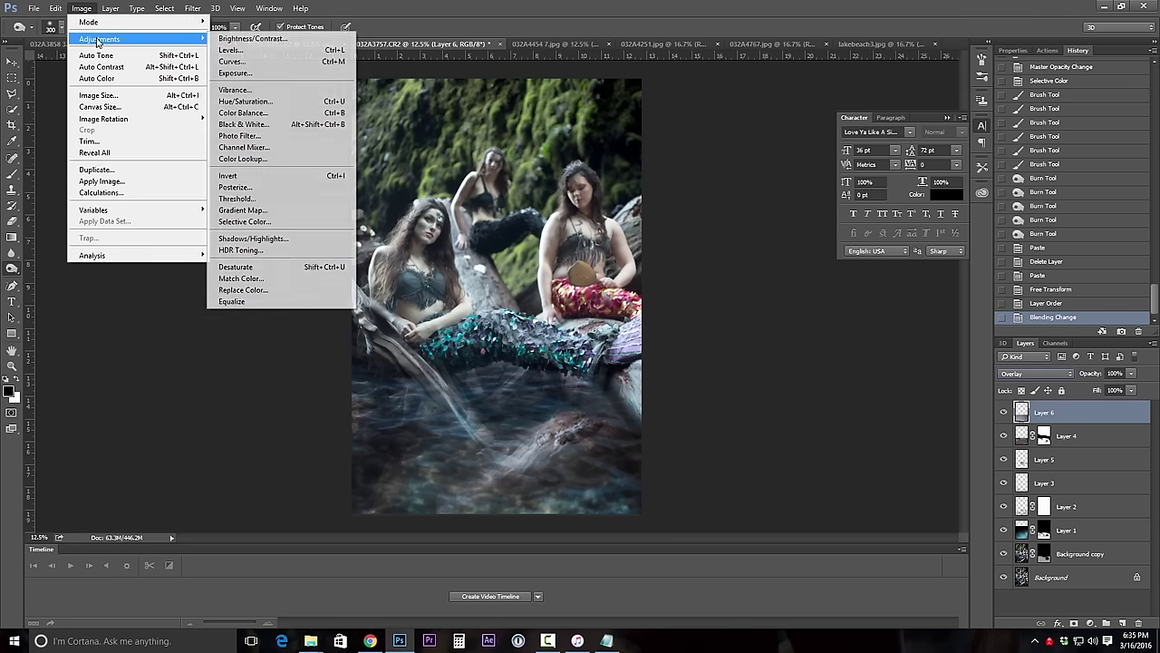
left_click(255, 40)
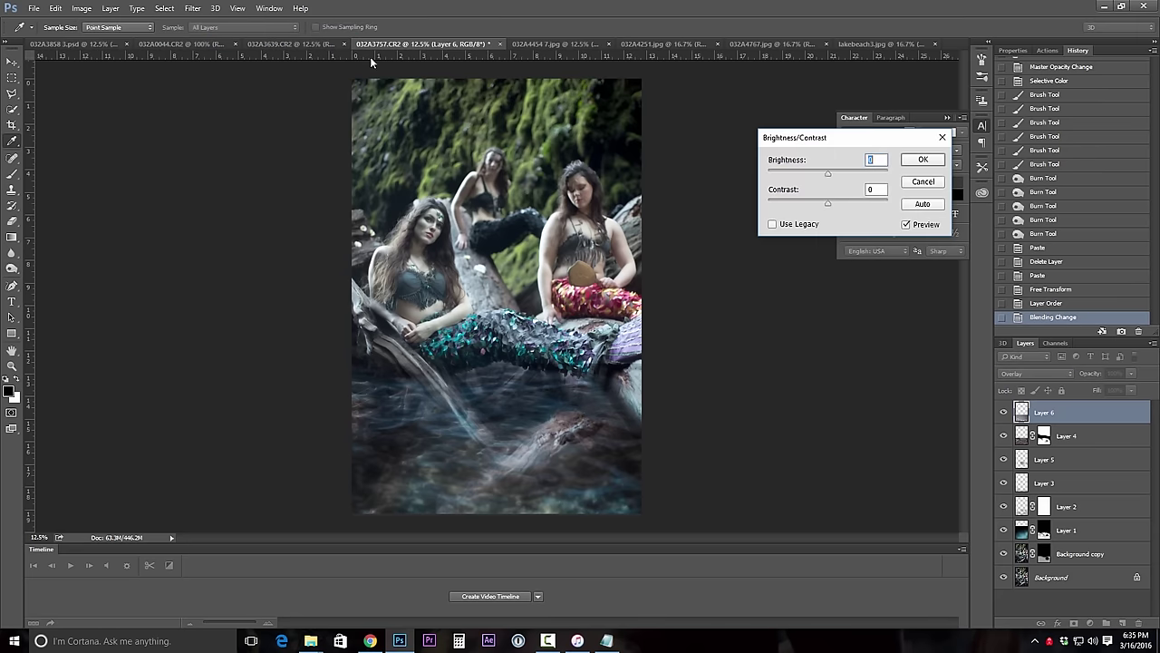
left_click_drag(830, 178, 823, 213)
type("50")
key("Tab")
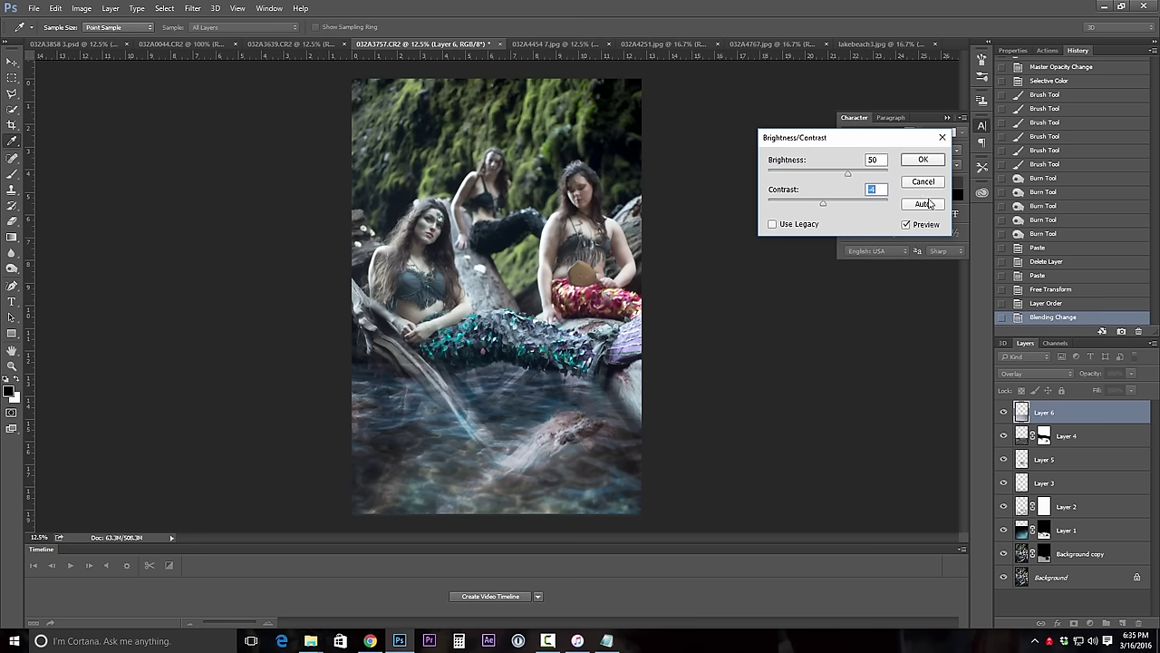
left_click(926, 161)
key("o")
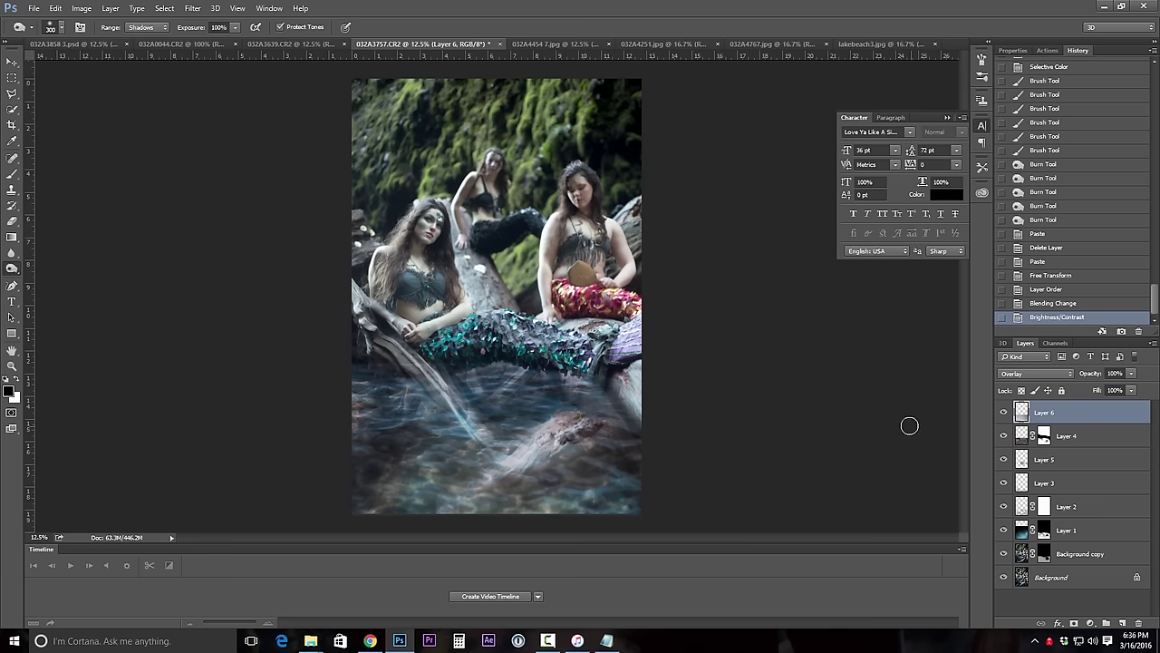
Step: Add a mask to Layer 6 and paint black across the tails with an 800 px brush, raising the brush opacity to 100%
left_click(1074, 624)
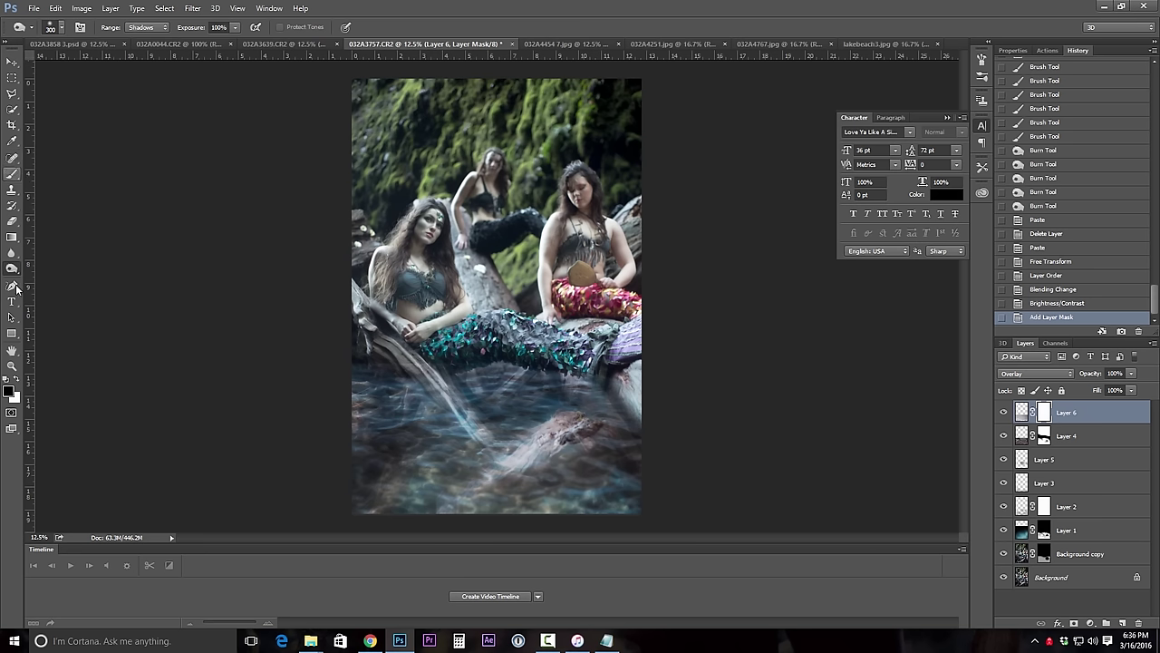
left_click(12, 173)
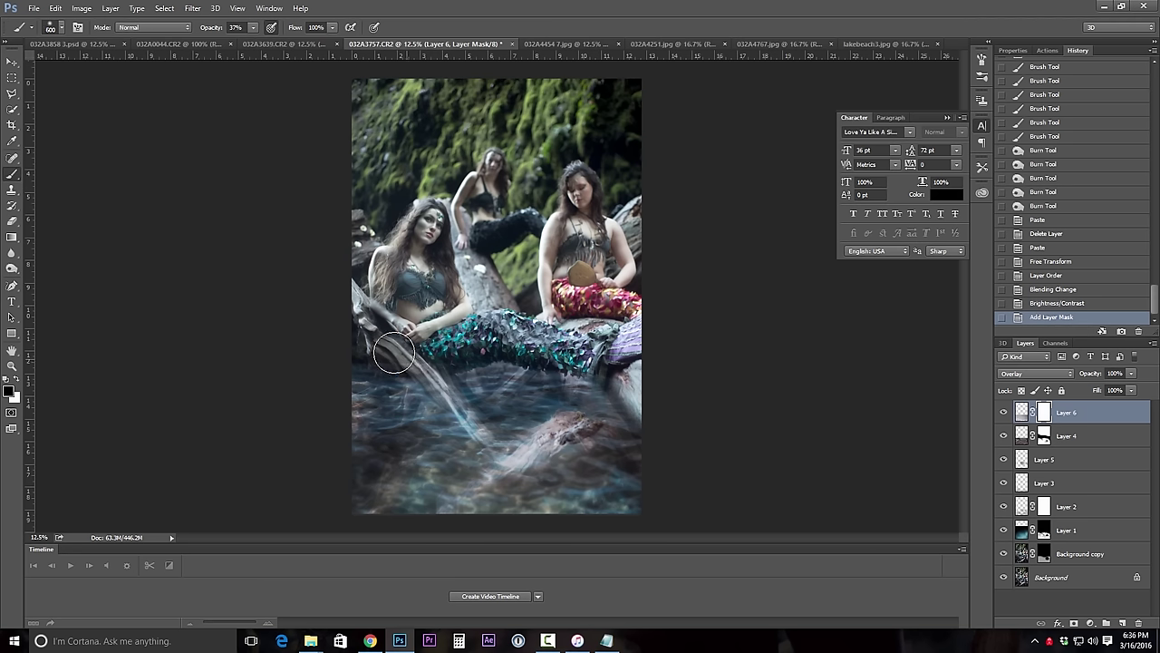
key("bracketright")
key("bracketright")
key("bracketright")
key("bracketright")
key("bracketright")
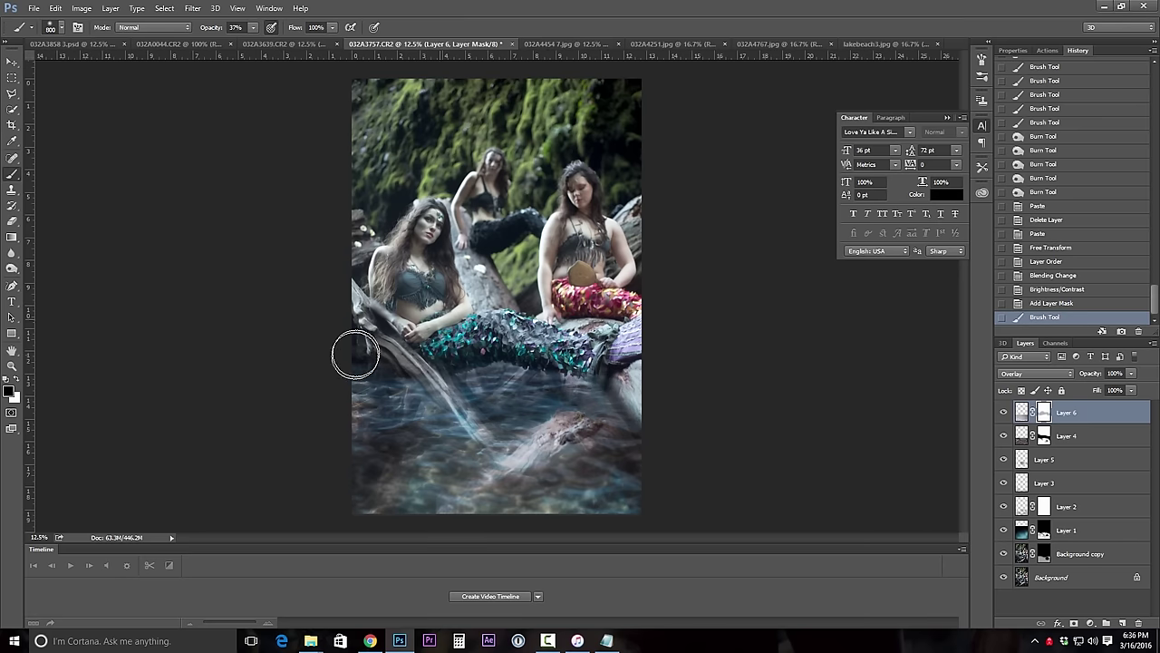
left_click_drag(354, 350, 417, 349)
left_click(442, 349)
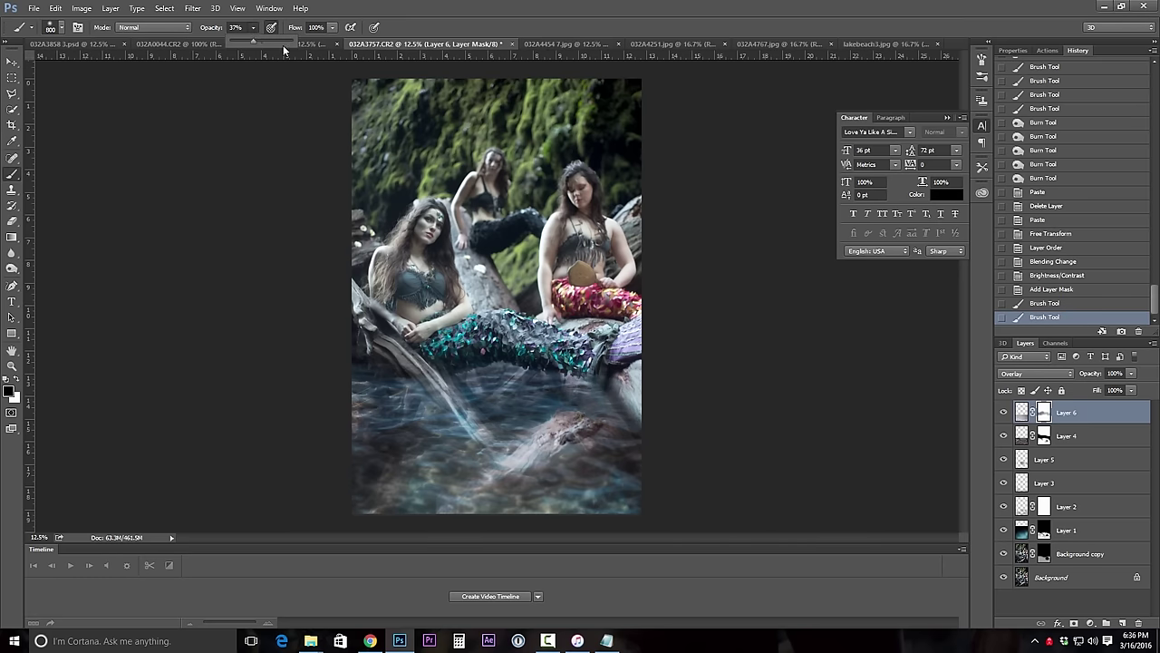
left_click_drag(253, 42, 300, 41)
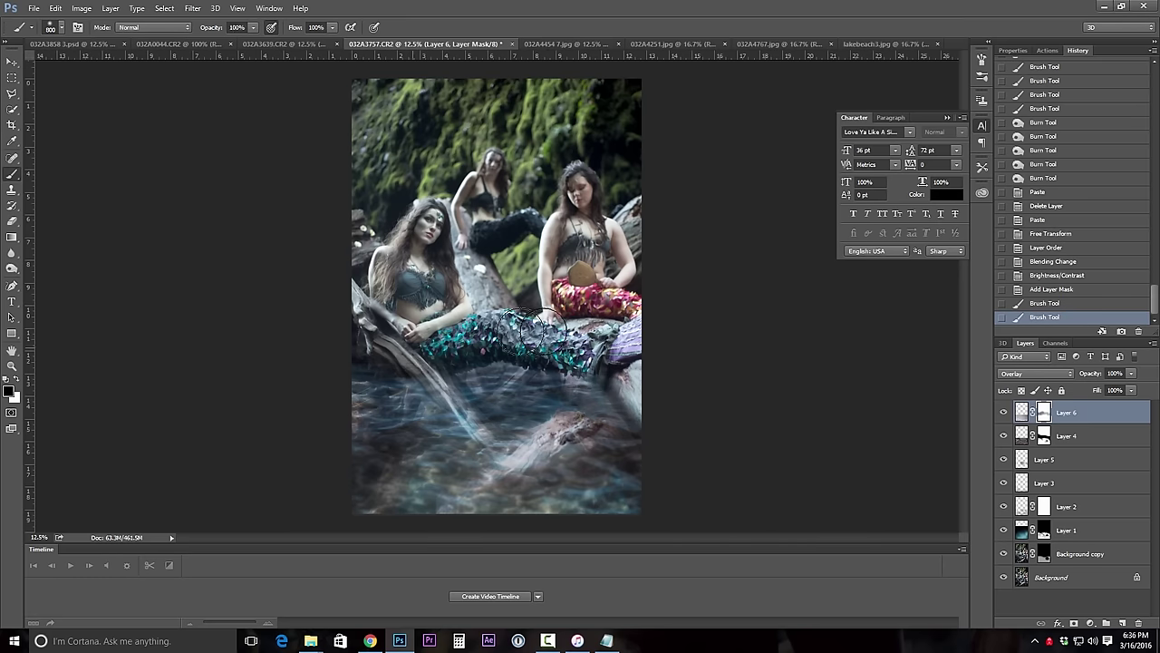
mouse_move(542, 335)
left_mouse_down()
mouse_move(591, 348)
mouse_move(473, 333)
mouse_move(639, 342)
mouse_move(598, 351)
mouse_move(639, 354)
left_mouse_up()
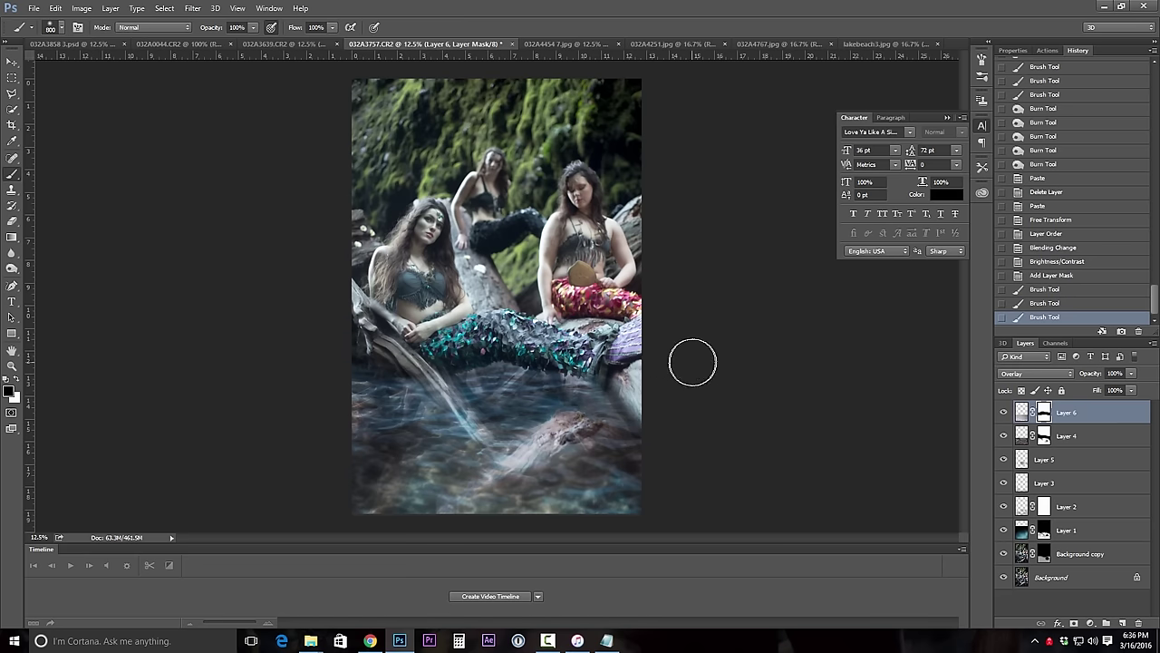
Step: Mask Layer 6 off the submerged log in the foreground using a smaller black brush, starting at 300 px
key("bracketleft")
key("bracketleft")
key("bracketleft")
key("bracketleft")
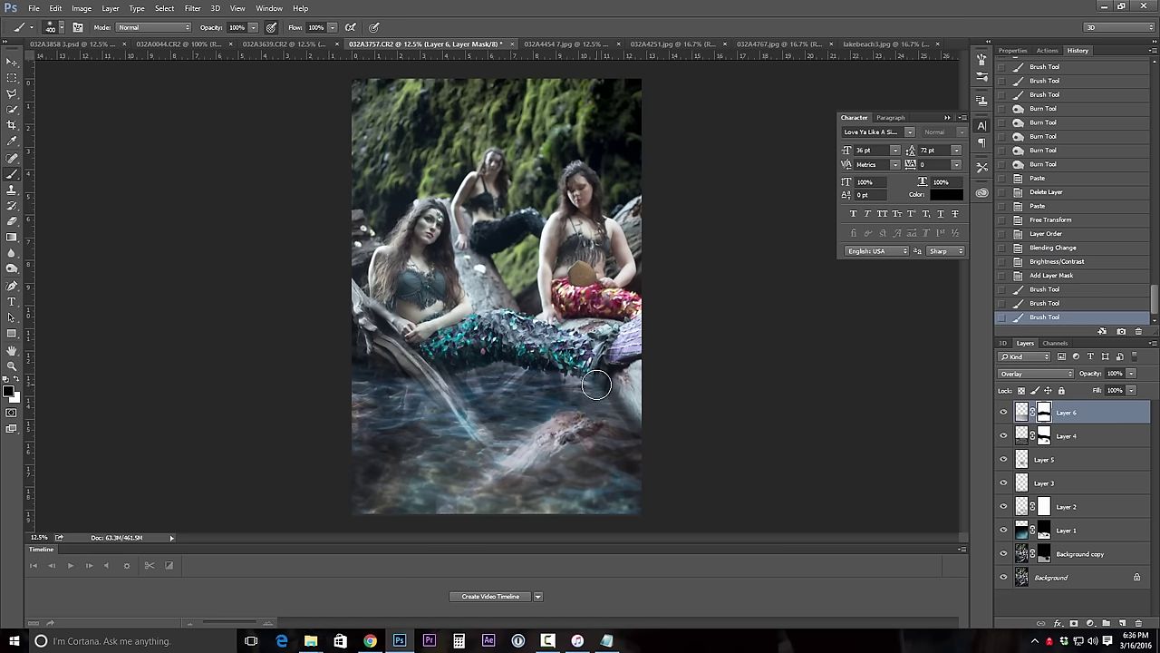
key("bracketleft")
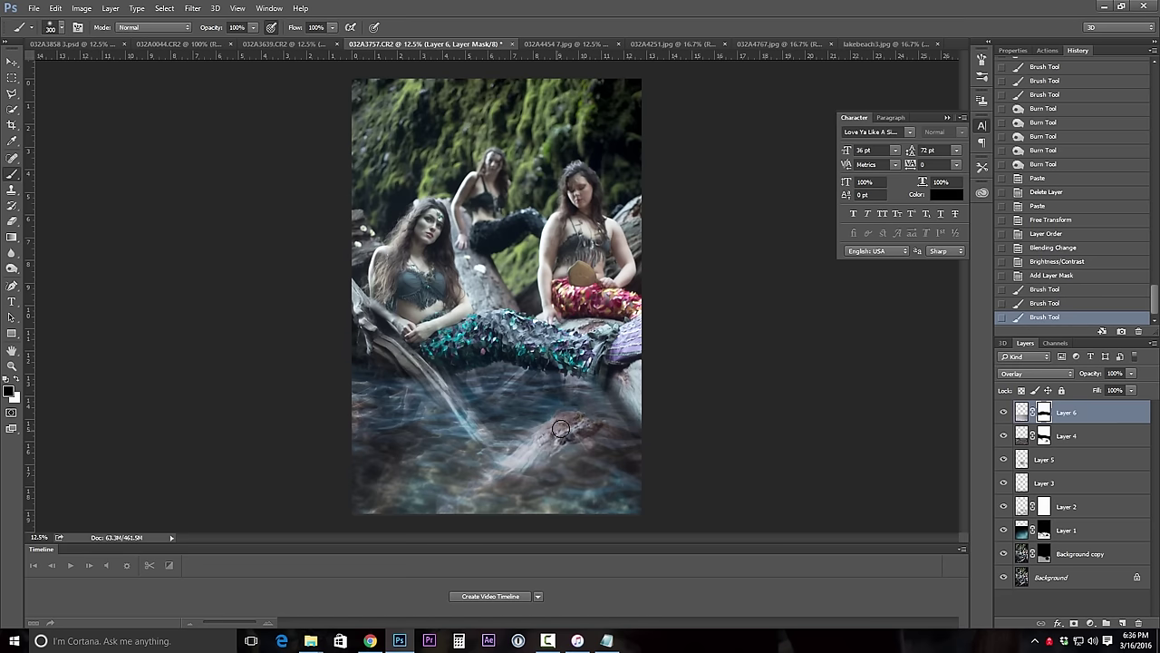
mouse_move(560, 429)
left_mouse_down()
mouse_move(596, 424)
mouse_move(574, 438)
mouse_move(586, 435)
mouse_move(556, 421)
mouse_move(550, 436)
mouse_move(566, 430)
mouse_move(561, 414)
mouse_move(584, 434)
mouse_move(567, 437)
mouse_move(579, 427)
mouse_move(564, 418)
mouse_move(585, 426)
mouse_move(552, 441)
mouse_move(561, 411)
mouse_move(593, 433)
mouse_move(547, 424)
mouse_move(600, 423)
mouse_move(673, 461)
left_mouse_up()
key("bracketleft")
key("bracketleft")
key("bracketleft")
Step: Mask the underlying overlay layers off the foreground log, adding new masks to Layers 5 and 3, and return to Layer 6's mask
left_click(1066, 436)
left_click(1065, 413)
left_click(1066, 436)
key("alt+bracketleft")
key("ctrl+shift+m")
key("bracketleft")
key("alt+bracketleft")
key("ctrl+shift+m")
key("alt+bracketleft")
key("alt+bracketleft")
key("alt+bracketleft")
key("alt+bracketright")
key("alt+bracketright")
key("alt+bracketright")
key("alt+bracketright")
key("alt+bracketright")
key("bracketright")
key("bracketright")
key("bracketright")
key("bracketright")
key("alt+bracketright")
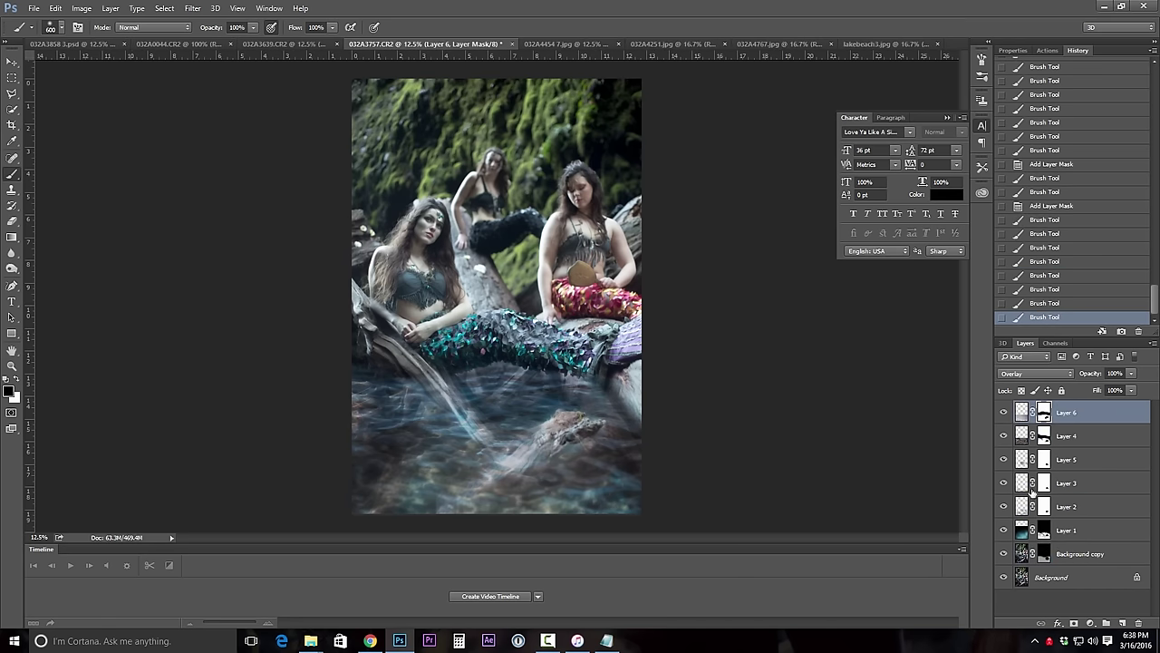
Step: Paint black on Layer 1 over the foreground log and the slanting log, setting the brush to 250 px and 41% opacity
left_click(1040, 531)
key("bracketleft")
key("bracketleft")
key("bracketleft")
mouse_move(445, 404)
left_mouse_down()
mouse_move(543, 433)
mouse_move(531, 453)
mouse_move(562, 430)
left_mouse_up()
key("bracketright")
key("bracketright")
key("4")
key("1")
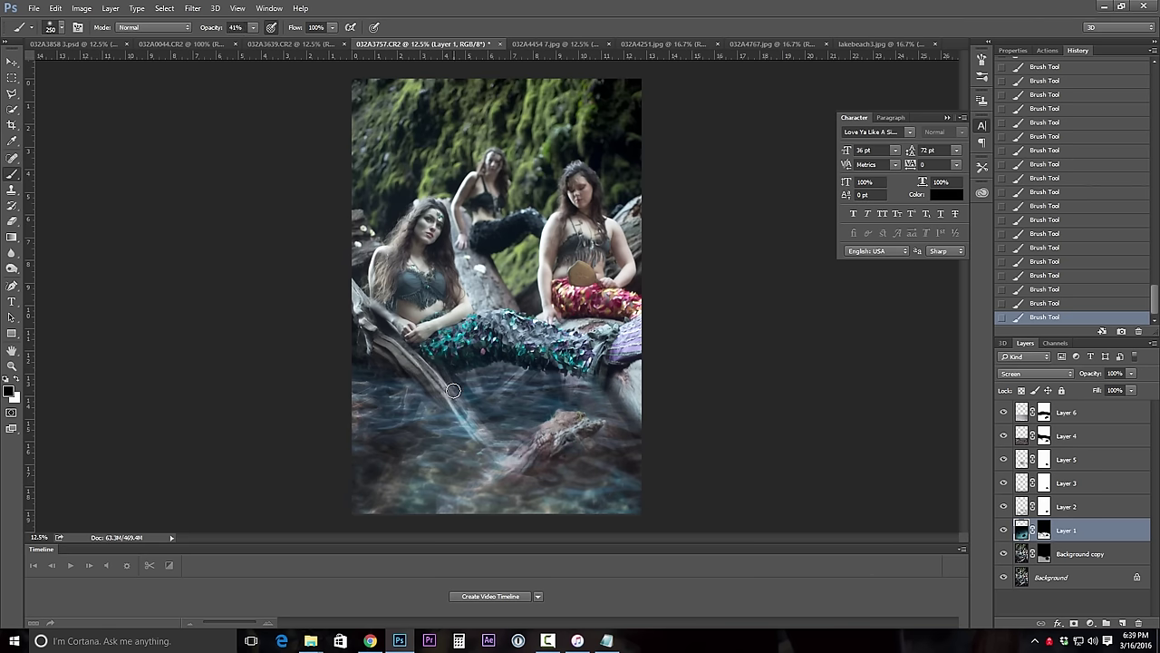
Step: Paint black on Layer 4's mask along the slanting log using a 150 px brush at 41% opacity
key("bracketleft")
key("bracketleft")
left_click(1020, 443)
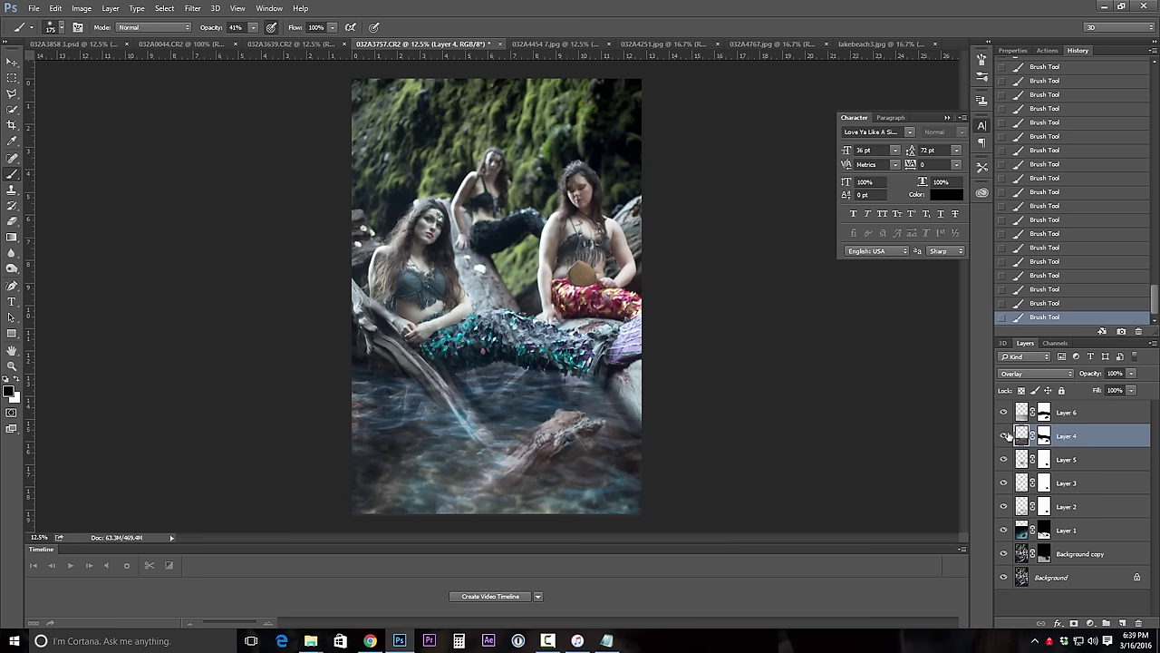
left_click(1044, 435)
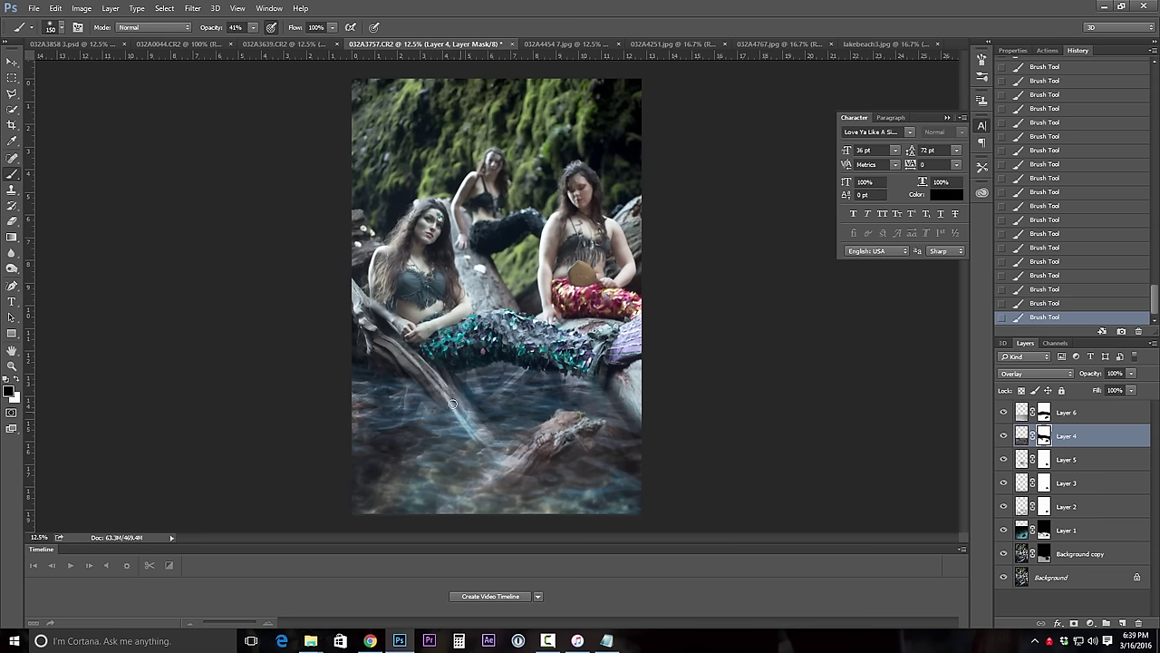
Step: Paint black on Layer 1 over the blue glow at the slanting log's submerged end using the 150 px brush
left_click(1024, 533)
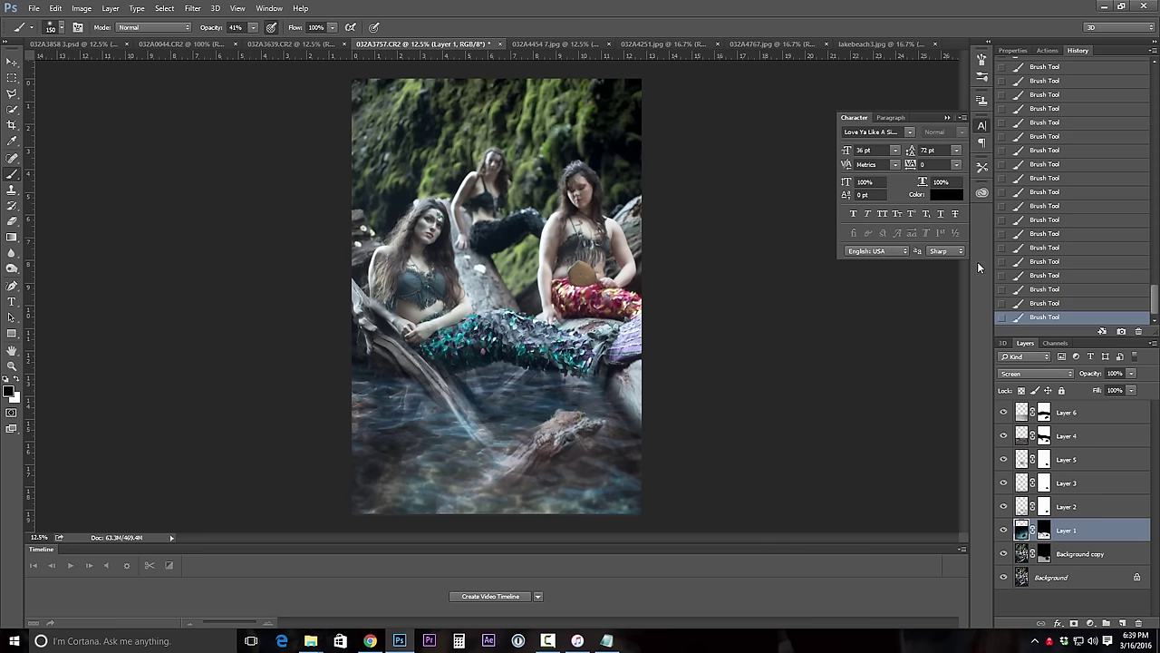
key("ctrl+z")
key("ctrl+z")
Step: Paint black on Layer 1 over the water's lower edge and between the logs using a 700 px brush at 41% opacity
key("bracketright")
key("bracketright")
key("bracketright")
key("bracketright")
key("bracketright")
key("bracketright")
key("bracketright")
key("bracketright")
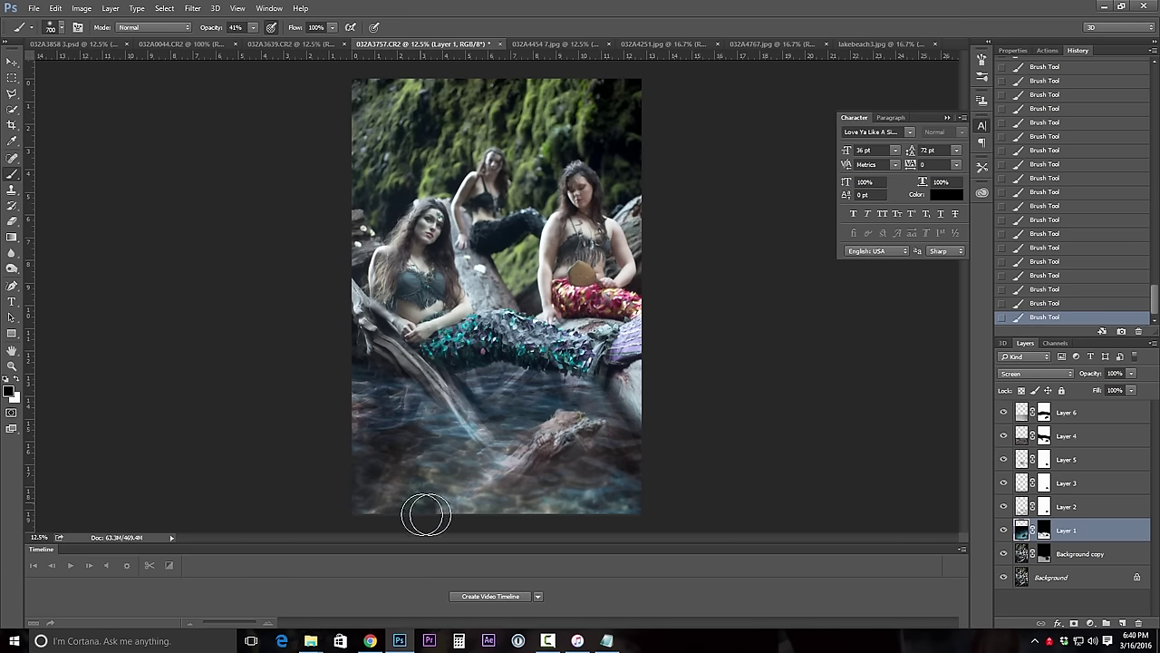
mouse_move(426, 515)
left_mouse_down()
mouse_move(347, 499)
mouse_move(393, 453)
mouse_move(389, 472)
mouse_move(411, 510)
left_mouse_up()
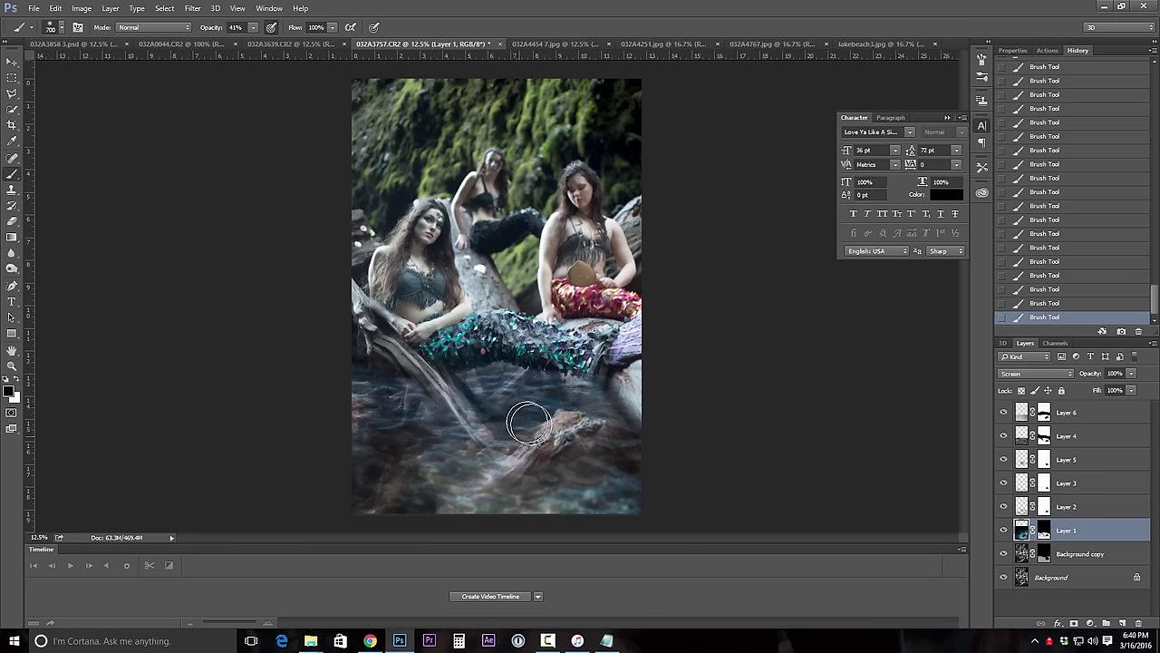
Step: Undo the last three brush strokes and reduce the brush size to 250 px
key("ctrl+alt+z")
key("ctrl+alt+z")
key("ctrl+alt+z")
key("bracketleft")
key("bracketleft")
key("bracketleft")
key("bracketleft")
key("bracketleft")
Step: Apply a Hue/Saturation adjustment to the water texture on Layer 4
left_click(1044, 436)
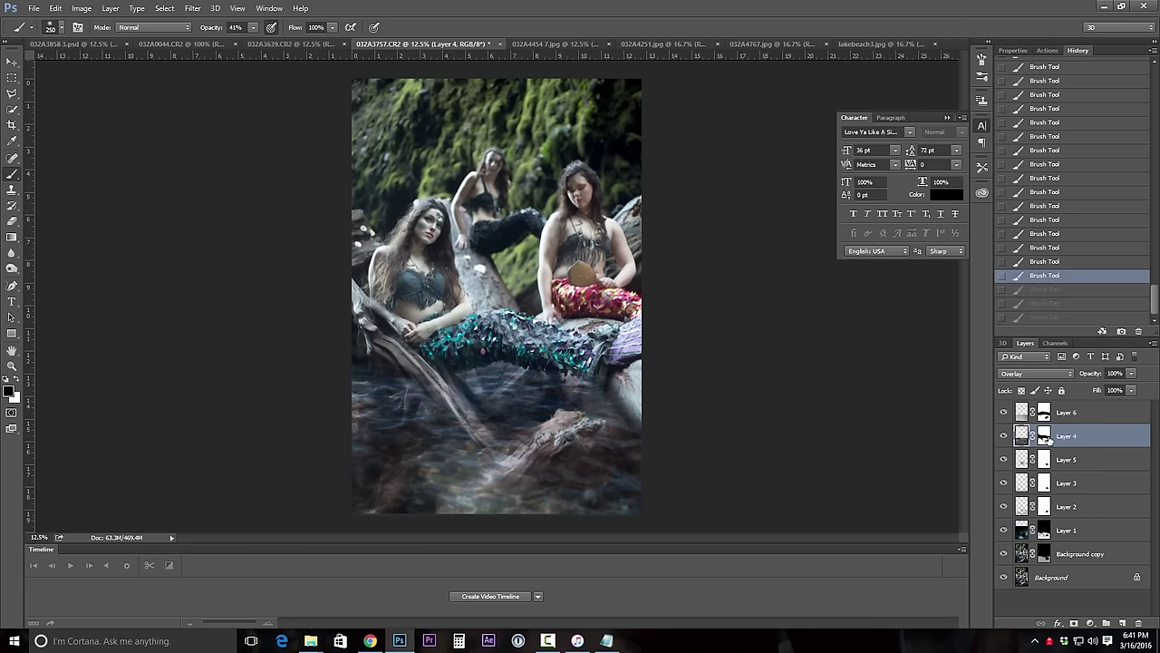
key("ctrl+u")
key("Return")
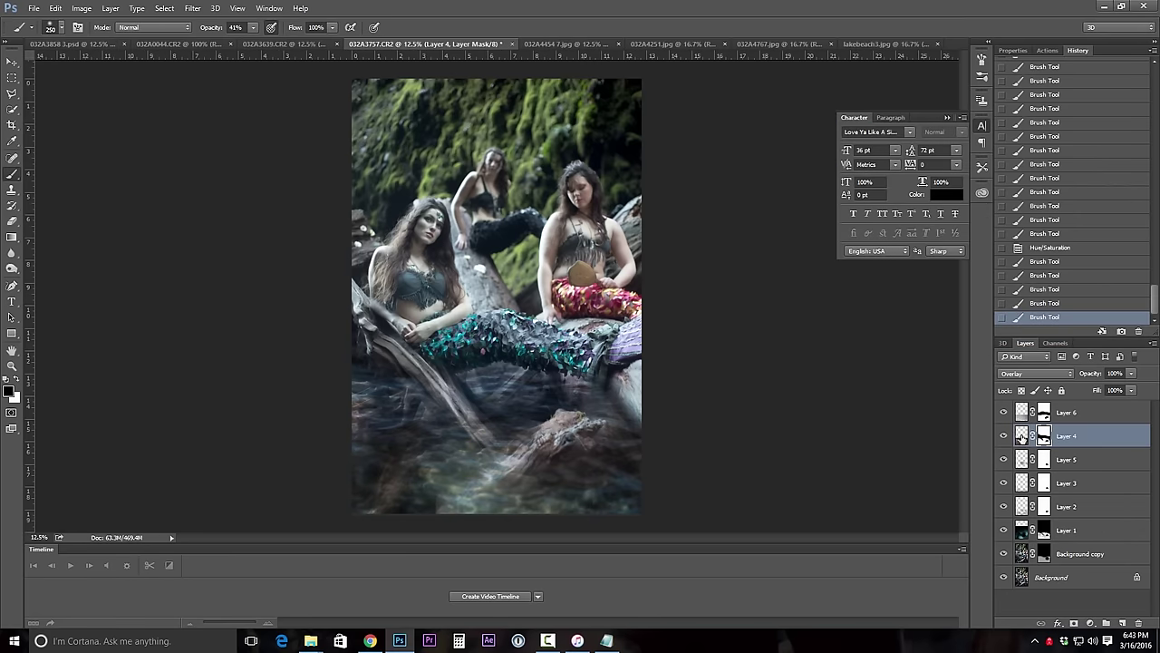
Step: Select Background copy and hide every layer from Layer 6 down to Background copy to view the original photo
left_click(1022, 554)
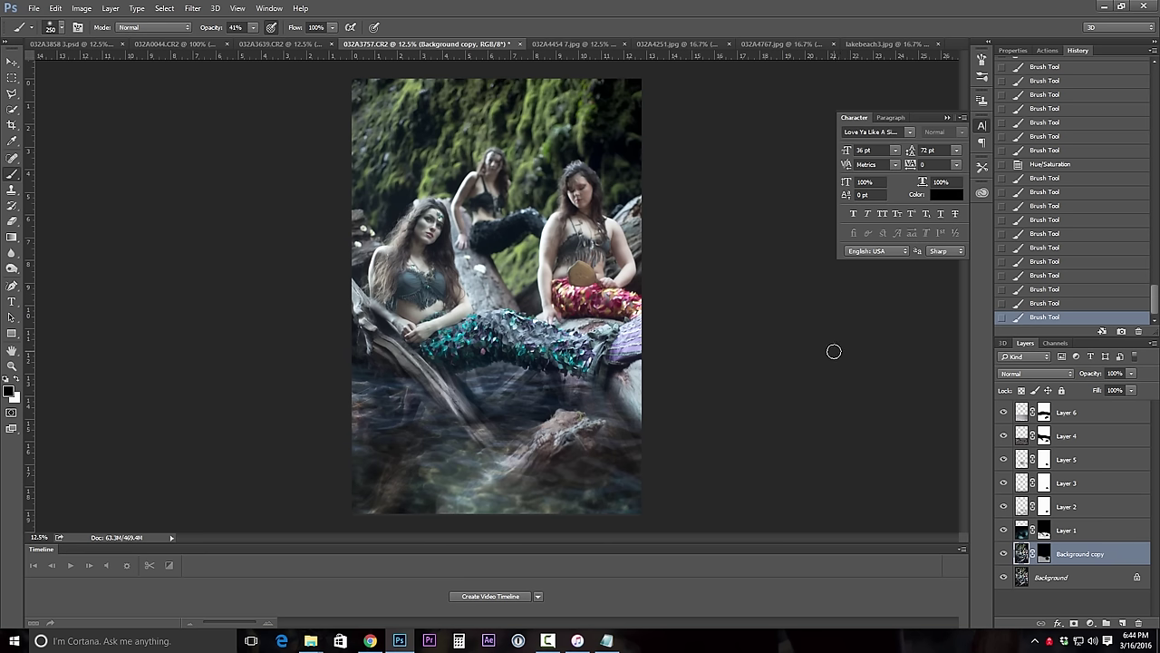
left_click(1003, 413)
left_click(1003, 436)
left_click(1003, 460)
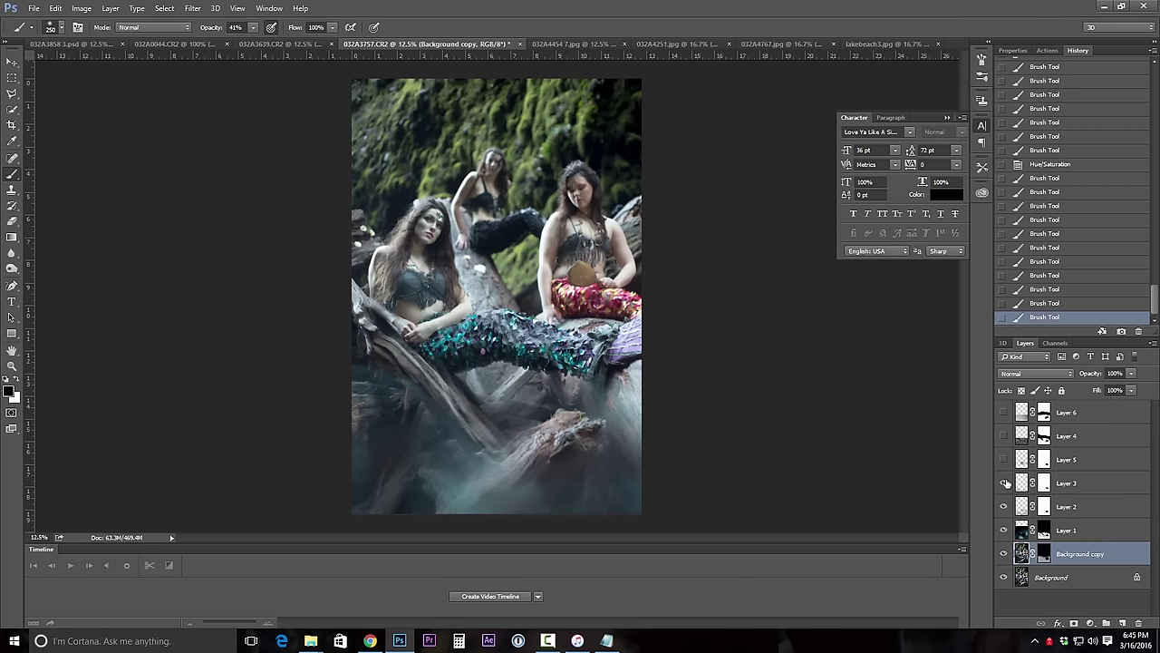
left_click(1003, 484)
left_click(1003, 506)
left_click(1003, 530)
left_click(1004, 554)
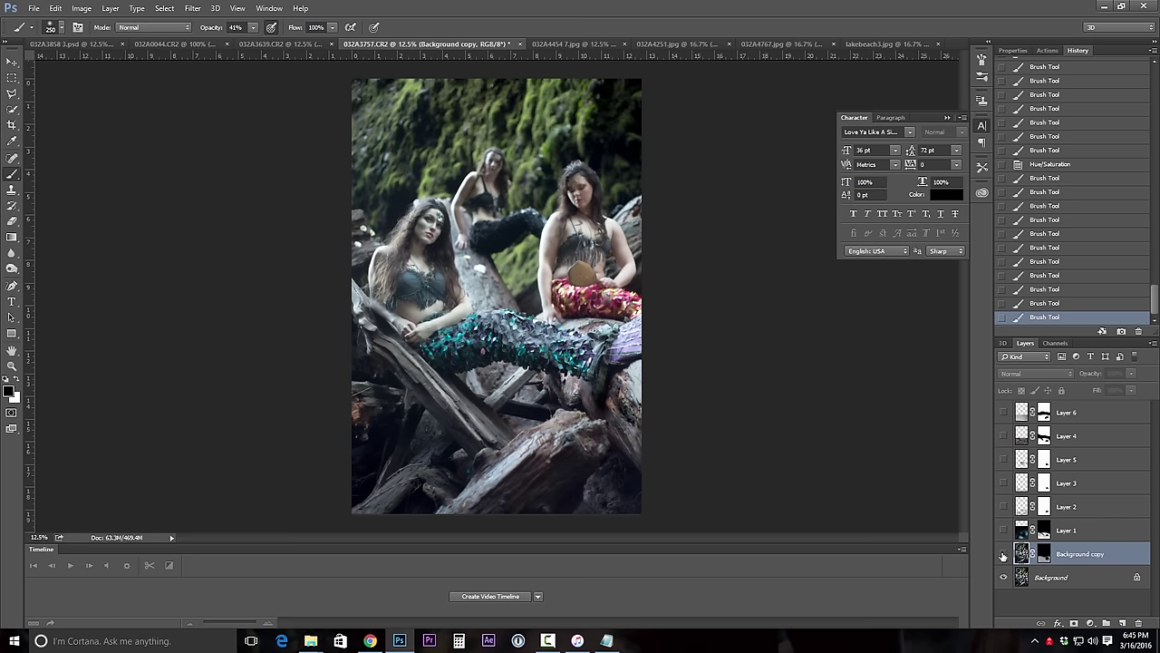
Step: Show the layers again one by one from Background copy up to Layer 6 to review each layer's contribution
left_click(1003, 554)
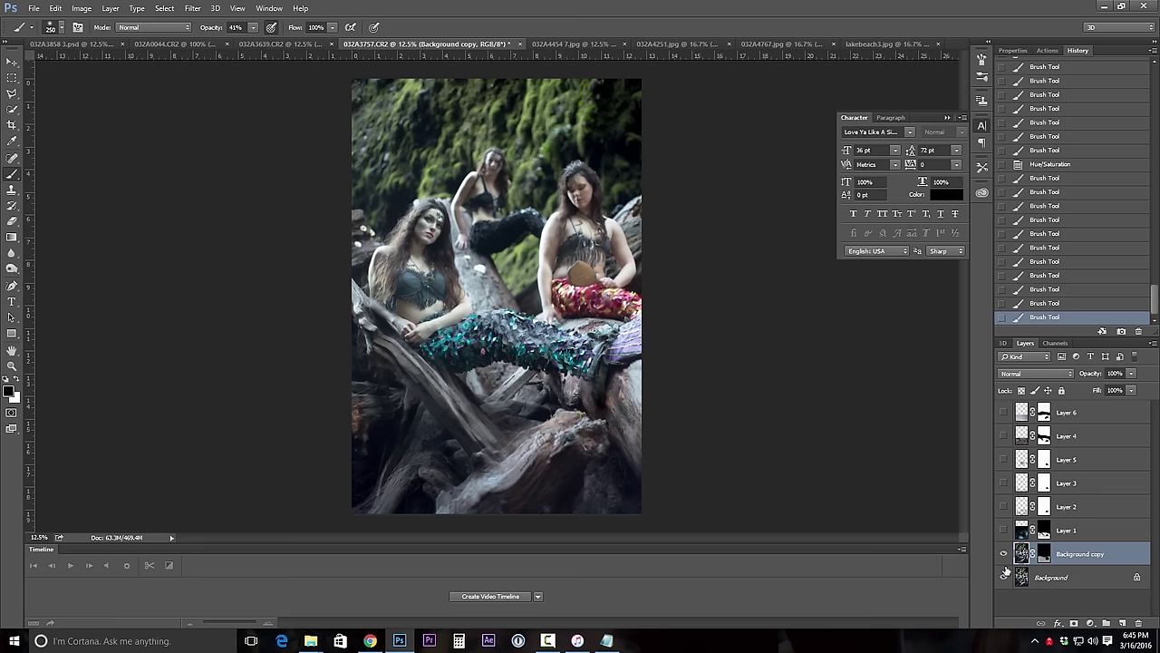
left_click(1003, 530)
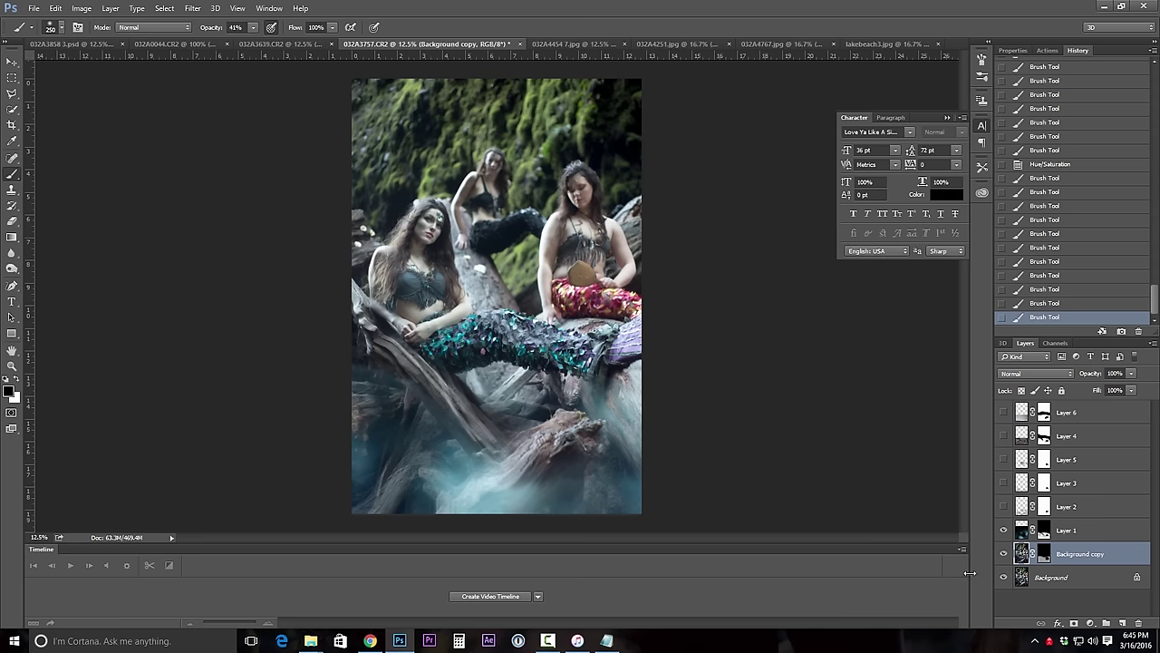
left_click(1002, 529)
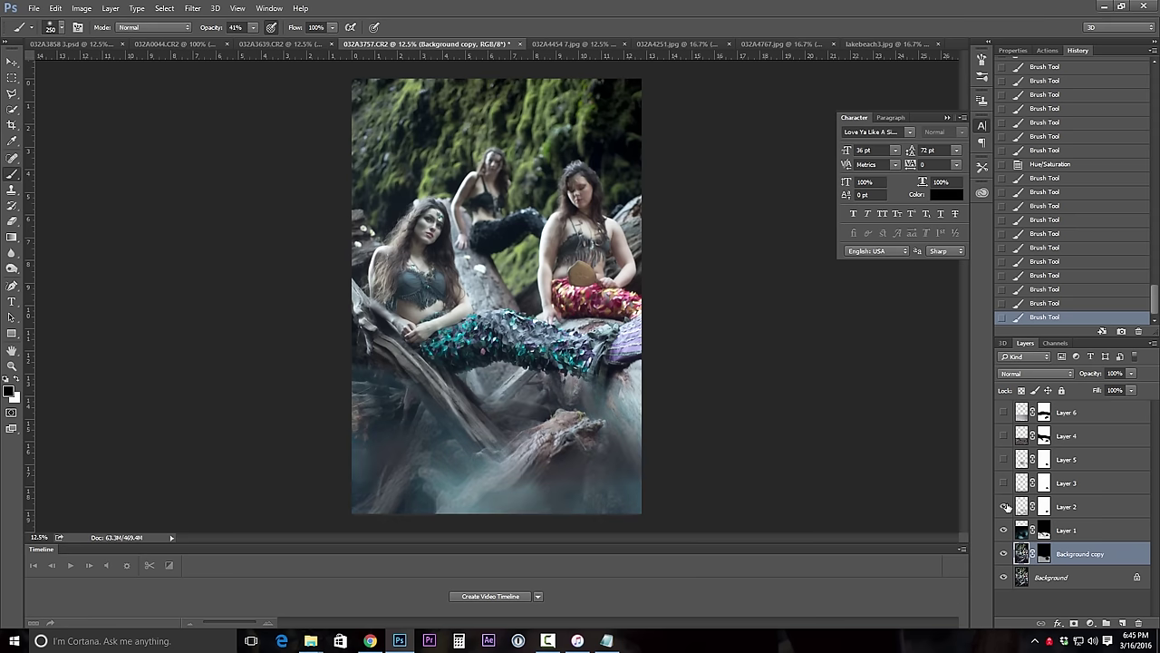
left_click(1004, 507)
left_click_drag(1004, 482, 1004, 436)
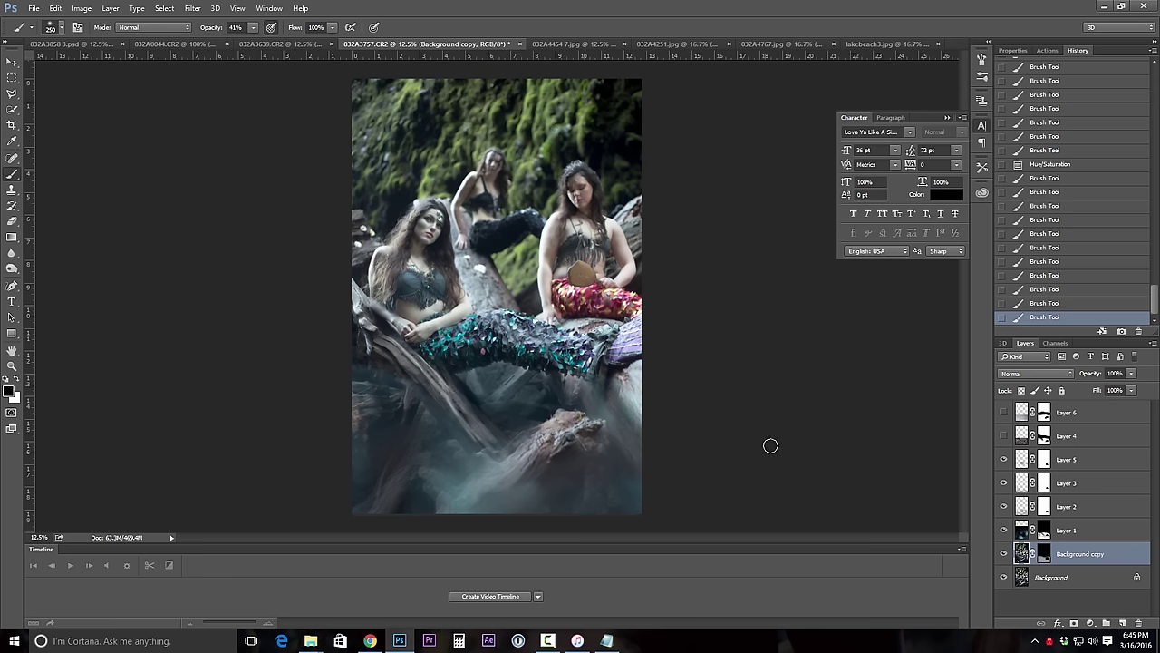
left_click(1003, 435)
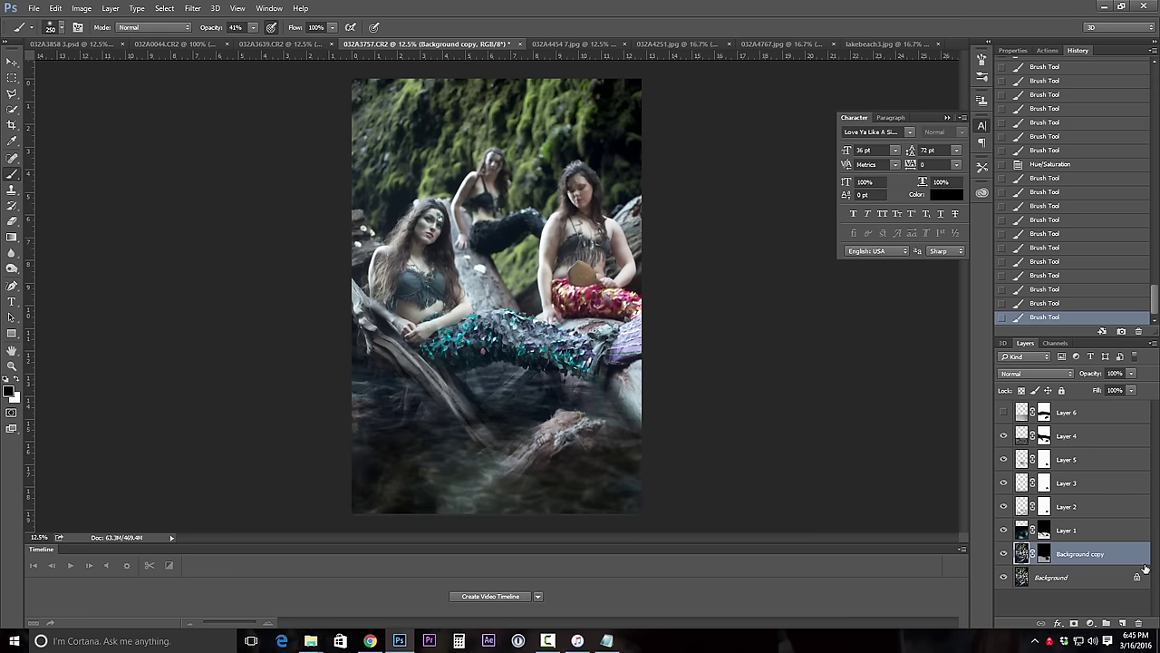
left_click(1003, 412)
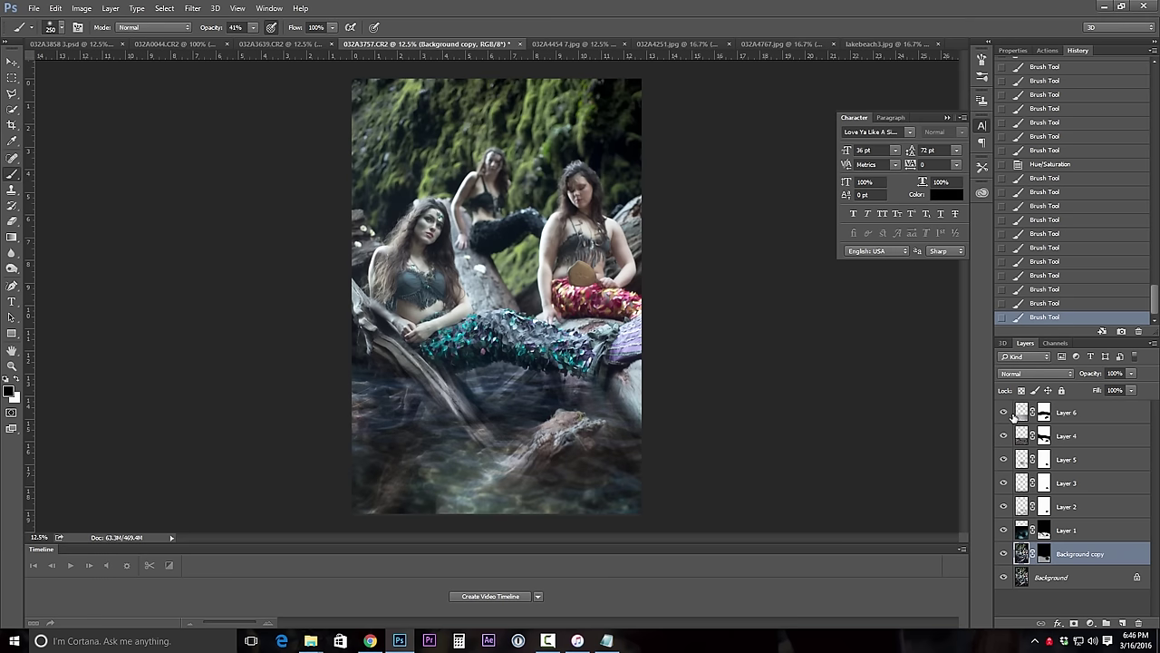